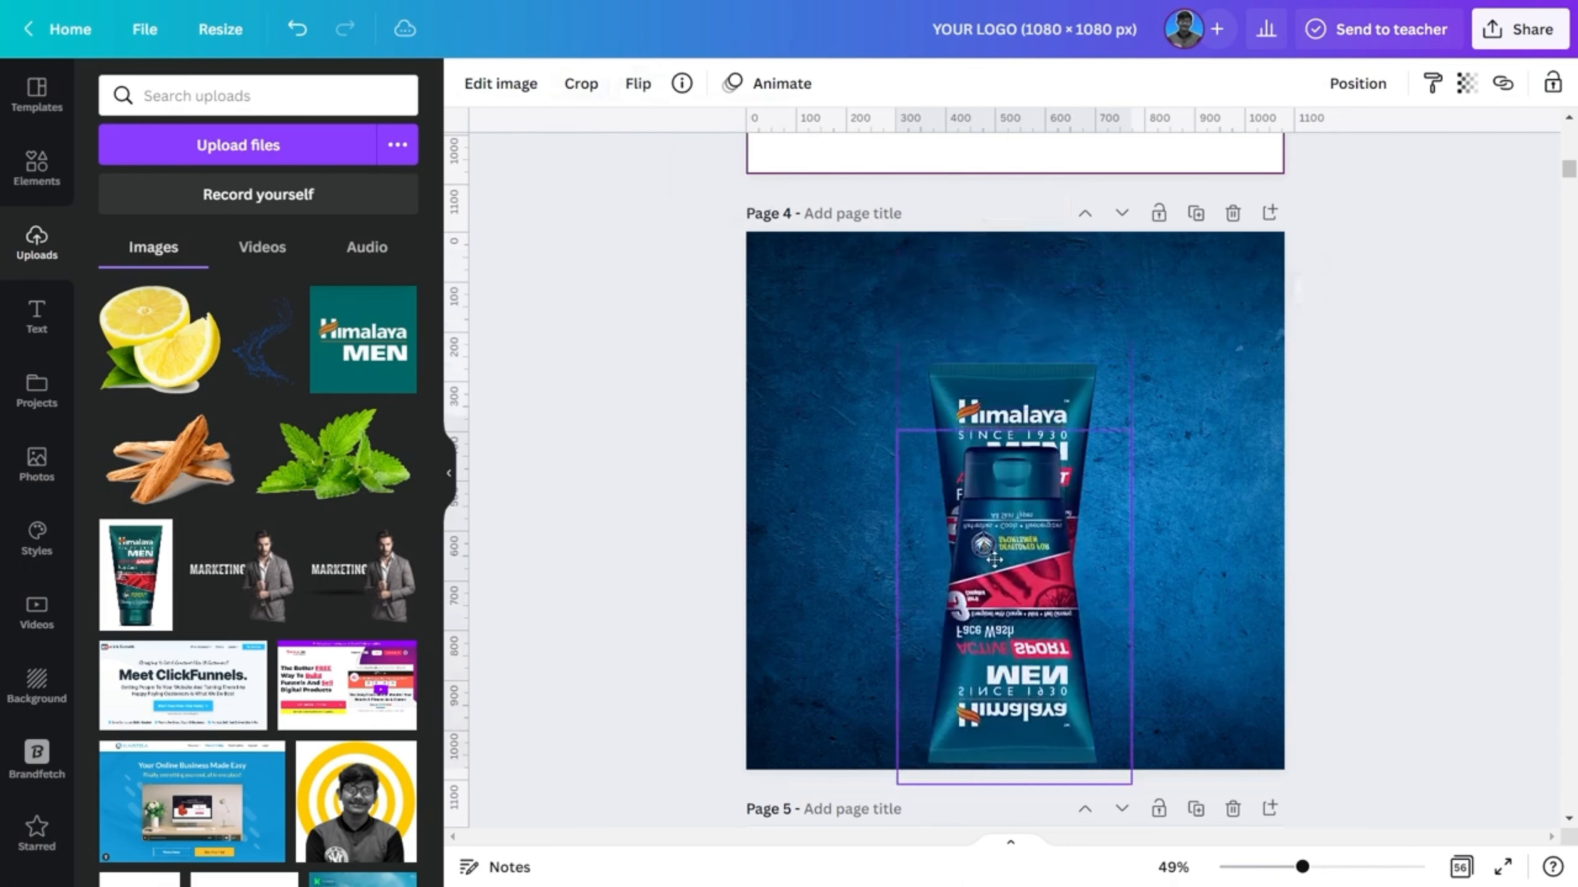
Step: Set the transparency of the flipped face wash tube reflection to about 39
left_click(1467, 82)
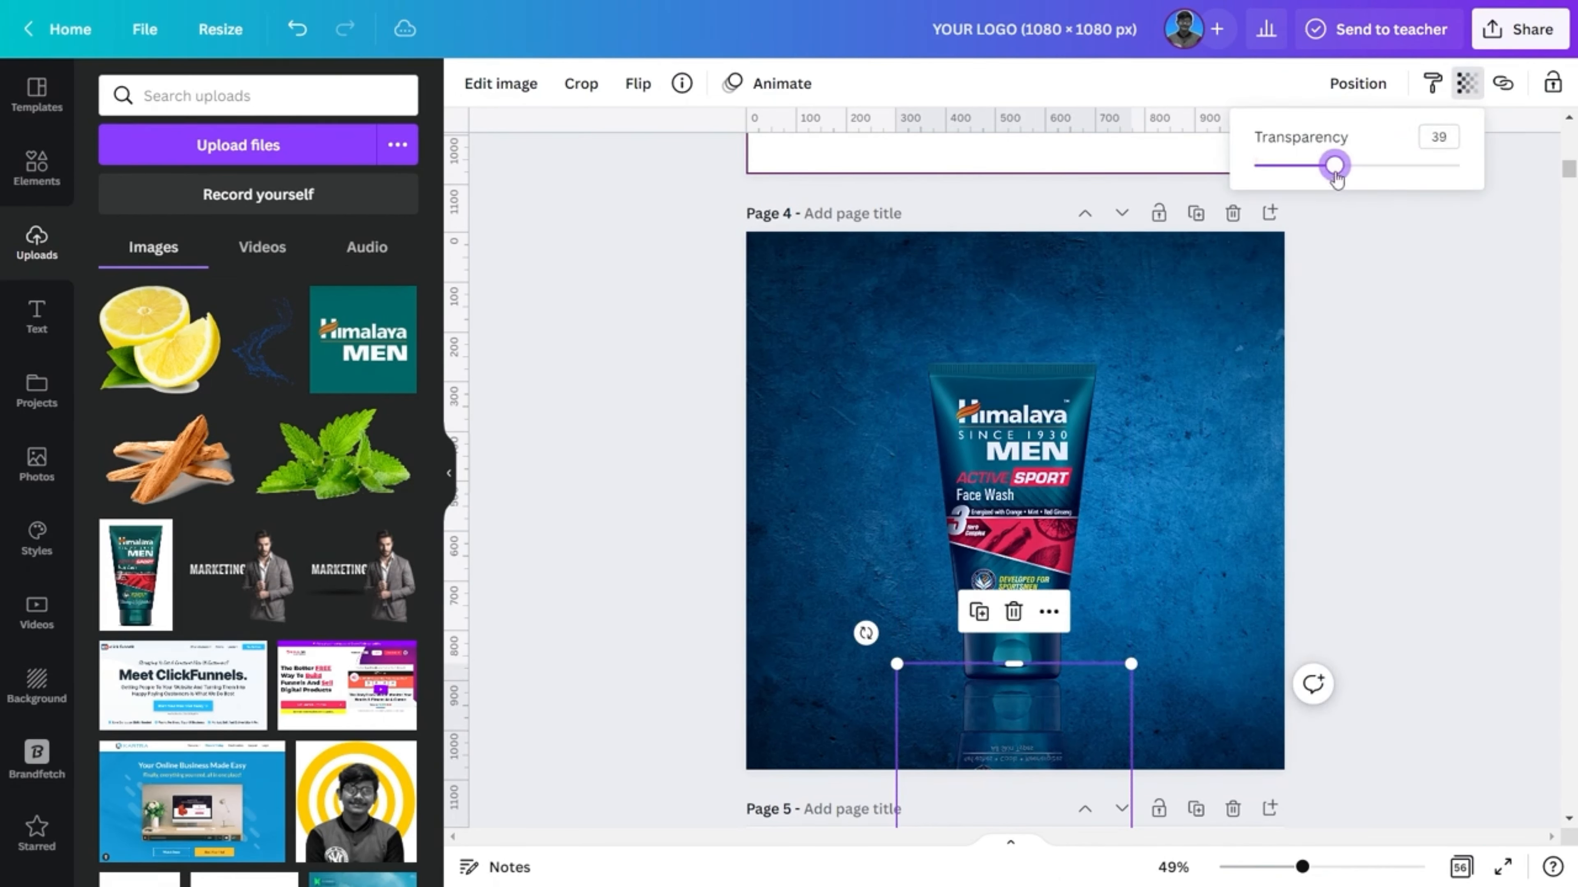
left_click_drag(1342, 166, 1338, 166)
left_click(1426, 245)
Step: Add the uploaded lemon, wood stick and mint images to page 4 and scale the sticks and mint down
left_click(156, 346)
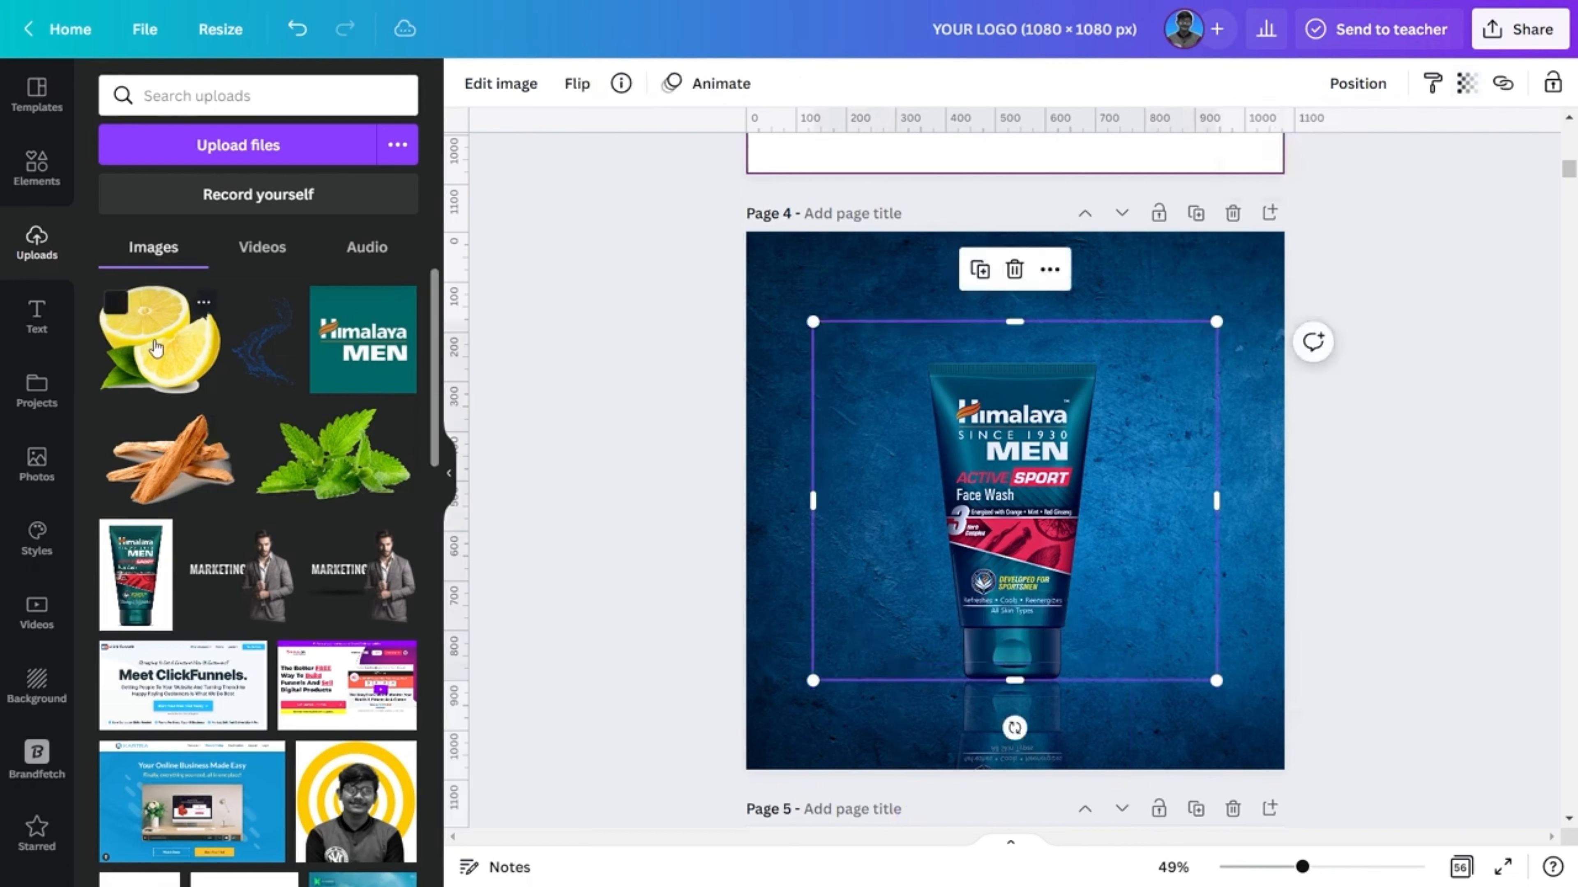
left_click_drag(1217, 682, 1013, 499)
left_click(169, 461)
left_click_drag(825, 360, 1041, 522)
left_click(882, 411)
left_click(329, 456)
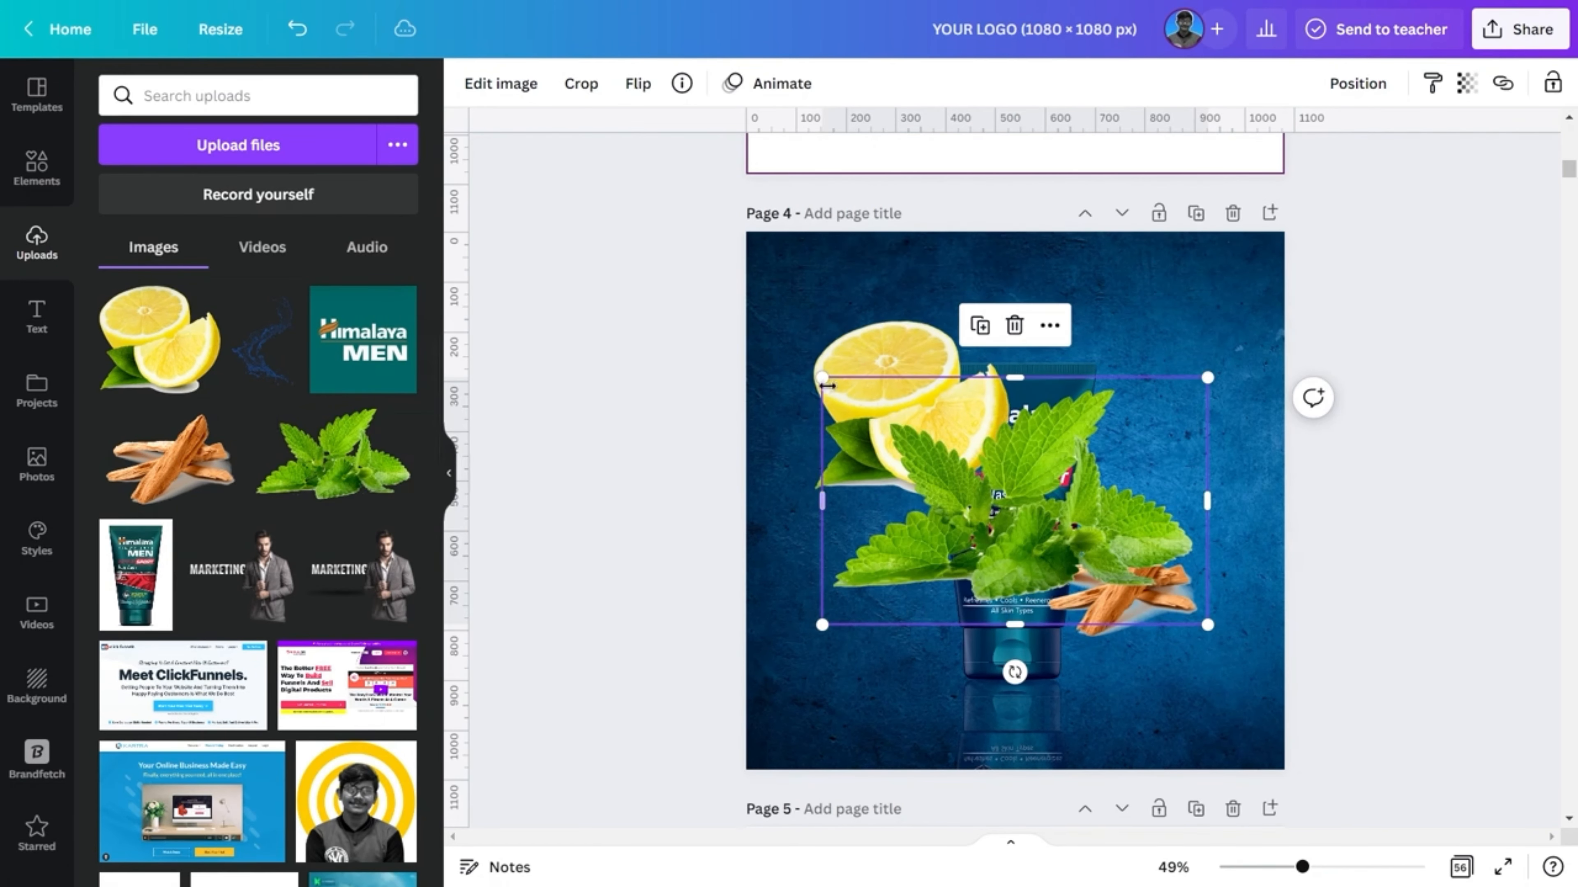
mouse_move(825, 377)
left_mouse_down()
mouse_move(1081, 546)
mouse_move(1142, 696)
left_mouse_up()
Step: Remove the backgrounds of the lemon and wood stick images with Background Remover
left_click(907, 410)
left_click(511, 87)
left_click(213, 418)
left_click(1123, 590)
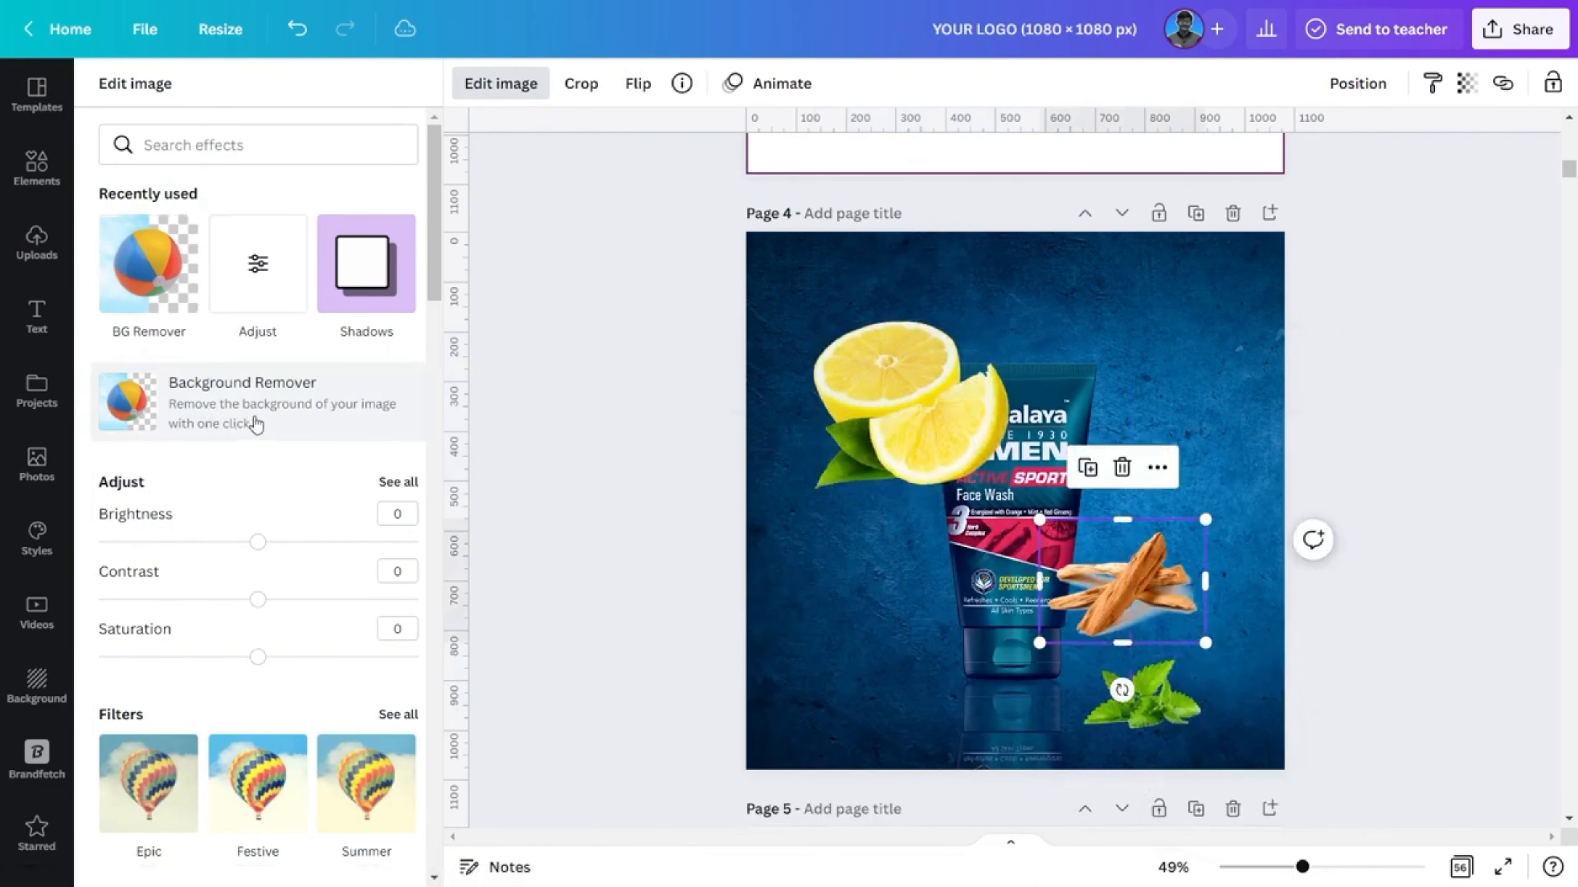
left_click(254, 425)
left_click(335, 839)
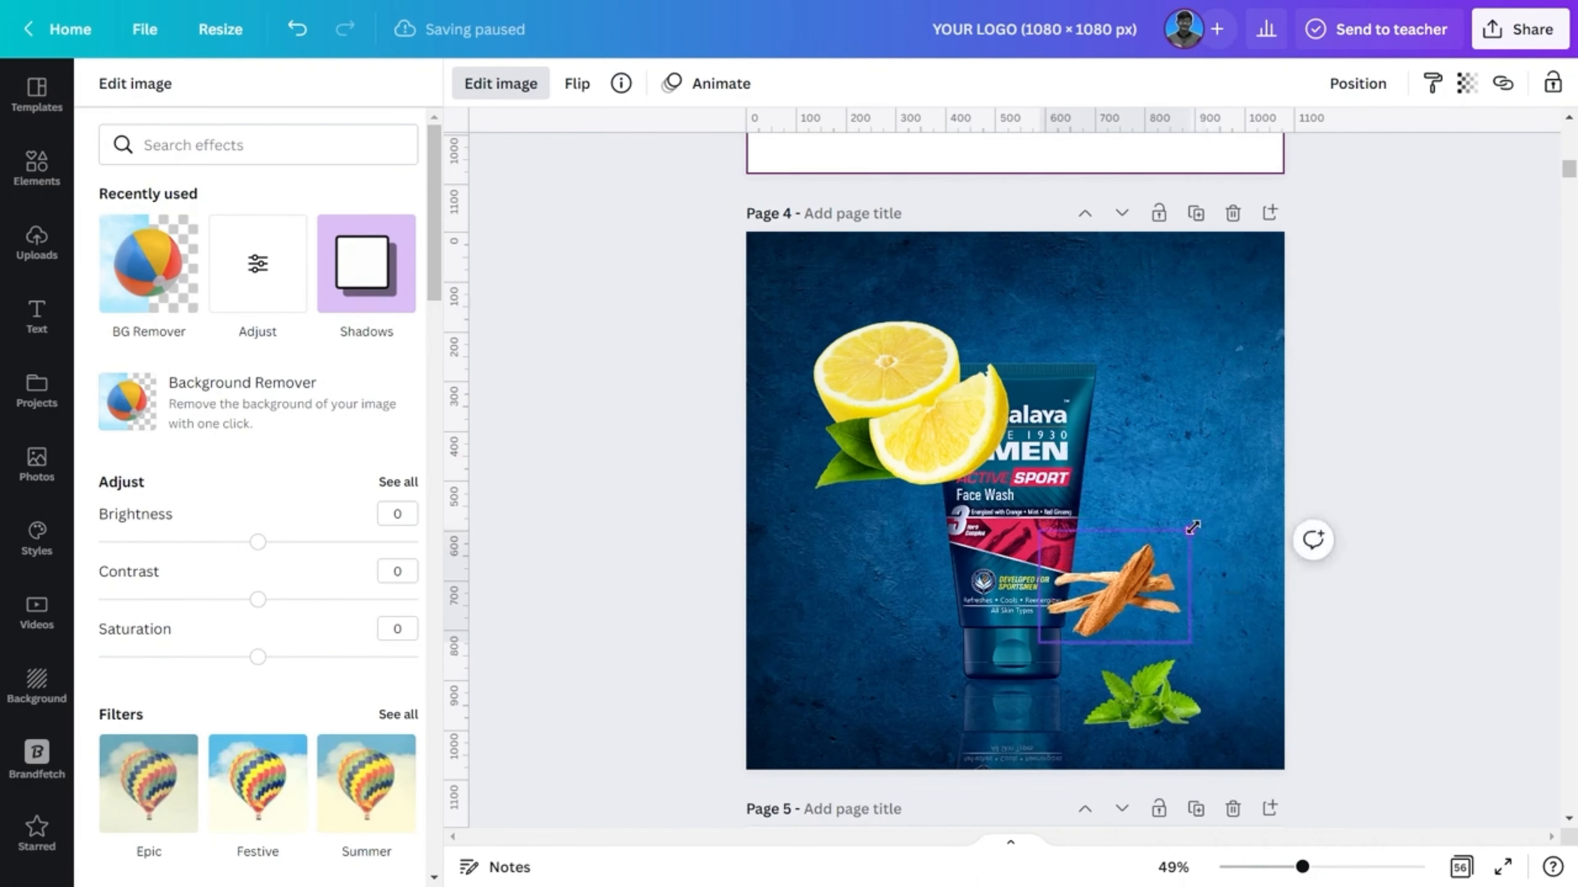
Step: Place the mint in front of the tube's base and tuck the wood sticks close beside it
left_click_drag(1192, 527, 1206, 519)
left_click_drag(1142, 696, 997, 699)
left_click_drag(1096, 652, 1093, 639)
left_click(1147, 591)
right_click(1147, 591)
left_click(1151, 590)
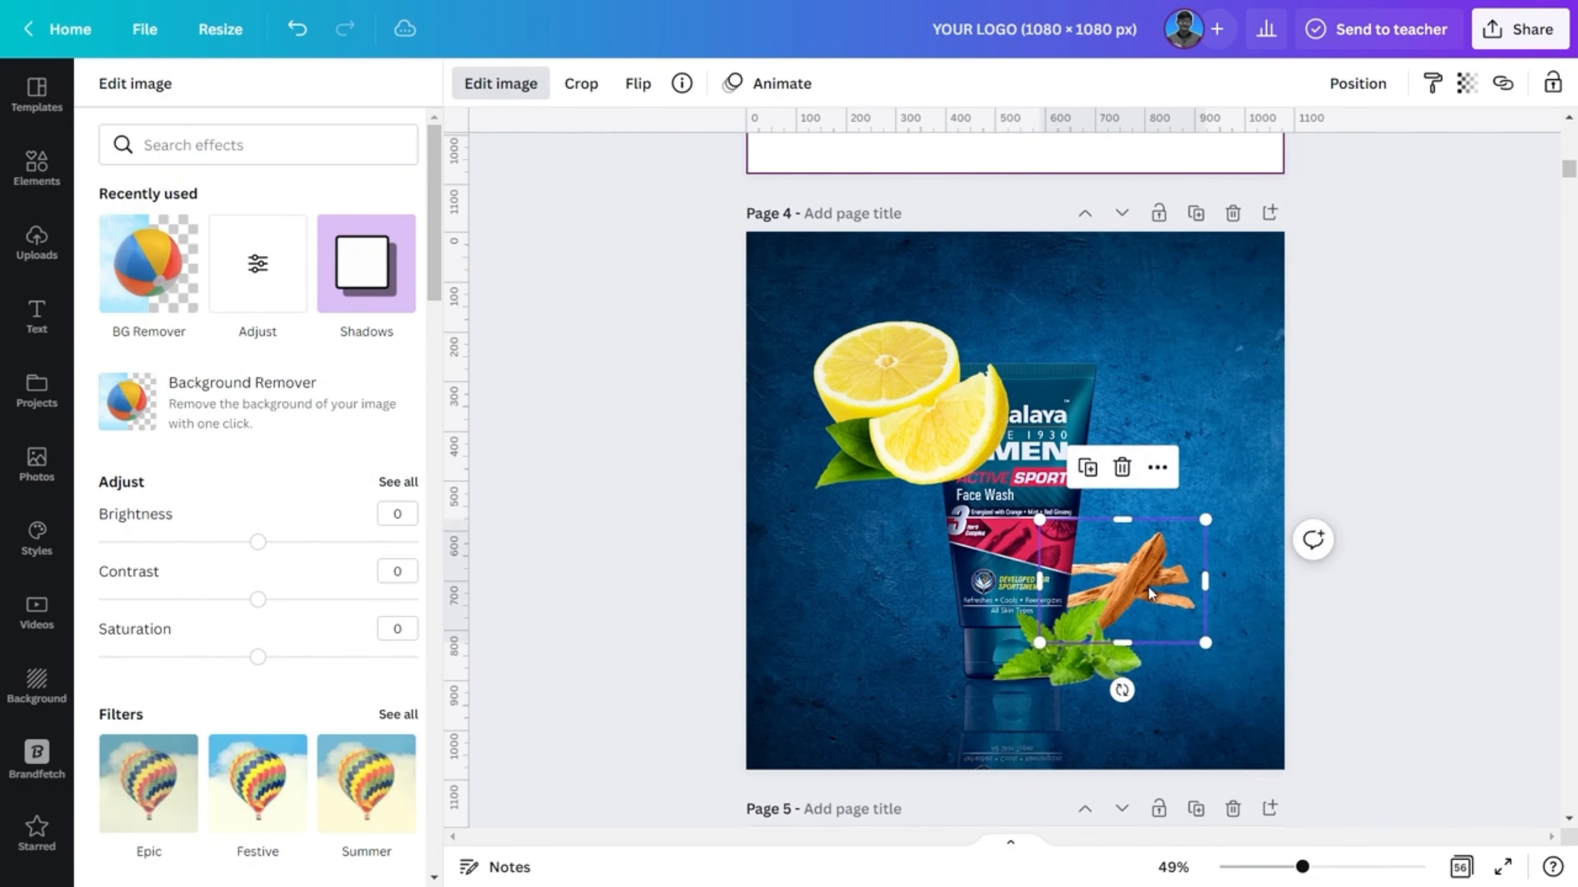
left_click_drag(1150, 594, 1102, 623)
Step: Move the lemon to the left side of the tube's base and scale it down
left_click_drag(913, 420, 947, 657)
left_click_drag(1042, 732, 945, 645)
mouse_move(890, 589)
left_mouse_down()
mouse_move(942, 650)
mouse_move(892, 616)
left_mouse_up()
Step: Duplicate the lemon and mint, flip the copies vertically as reflections beneath the originals and group them
left_click(1051, 653)
left_click_drag(1051, 652, 1061, 737)
left_click(1221, 669)
left_click(1059, 650)
left_click(954, 650, "shift")
left_click(944, 500)
left_click(638, 83)
left_click(1083, 500, "shift")
right_click(1078, 498)
left_click(1129, 749)
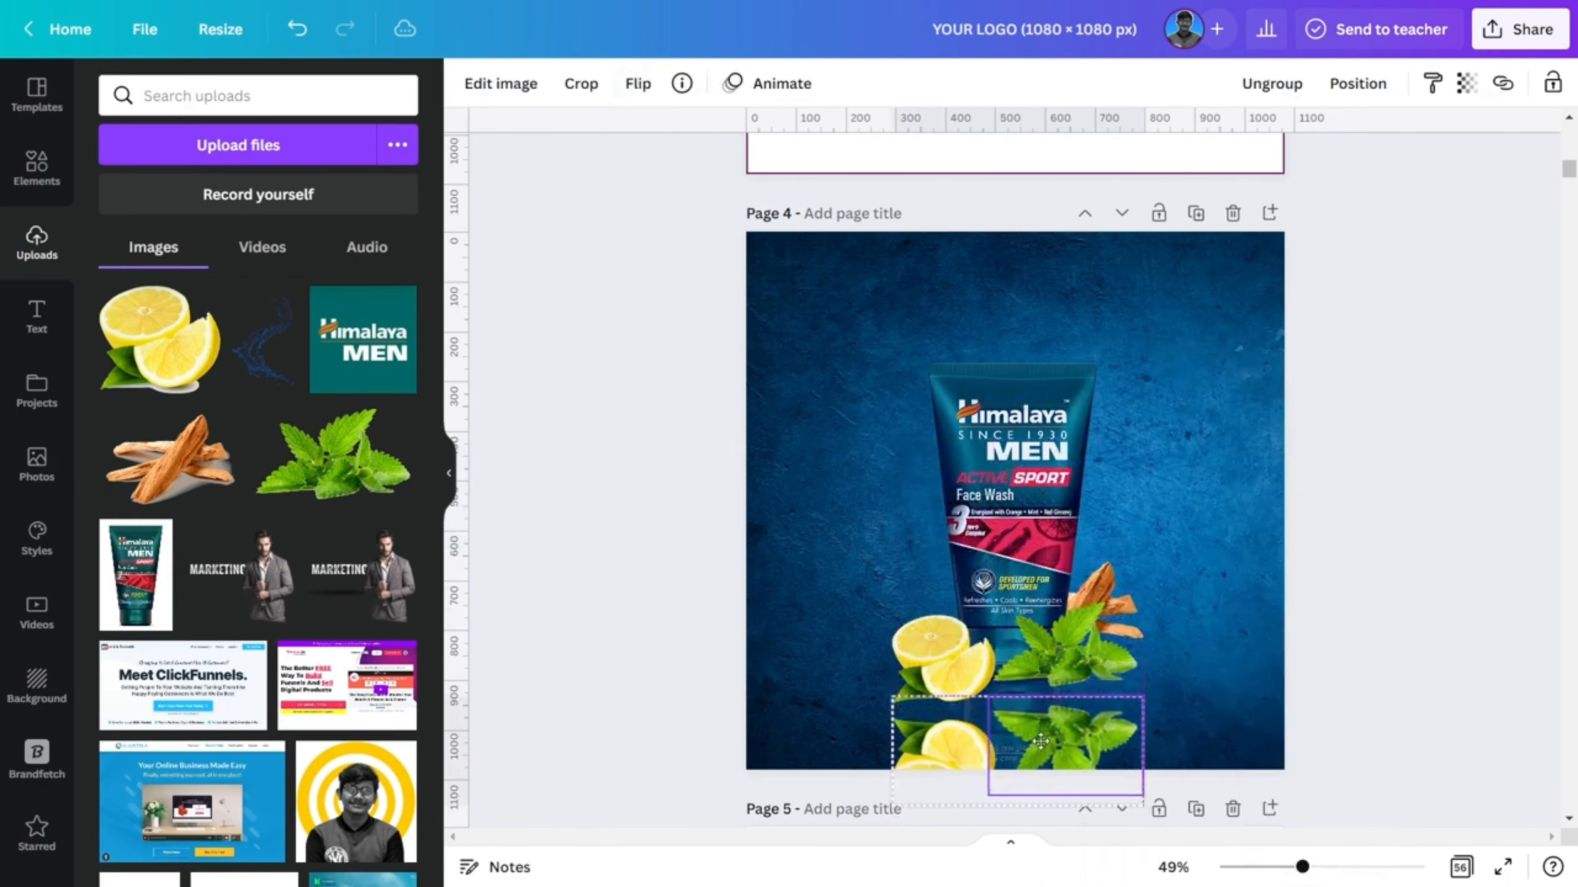
Step: Layer the lemon and mint reflections and set the transparency of all selected reflections to about 26
right_click(1038, 730)
left_click(1135, 458)
left_click(1025, 740, "shift")
left_click(1506, 89)
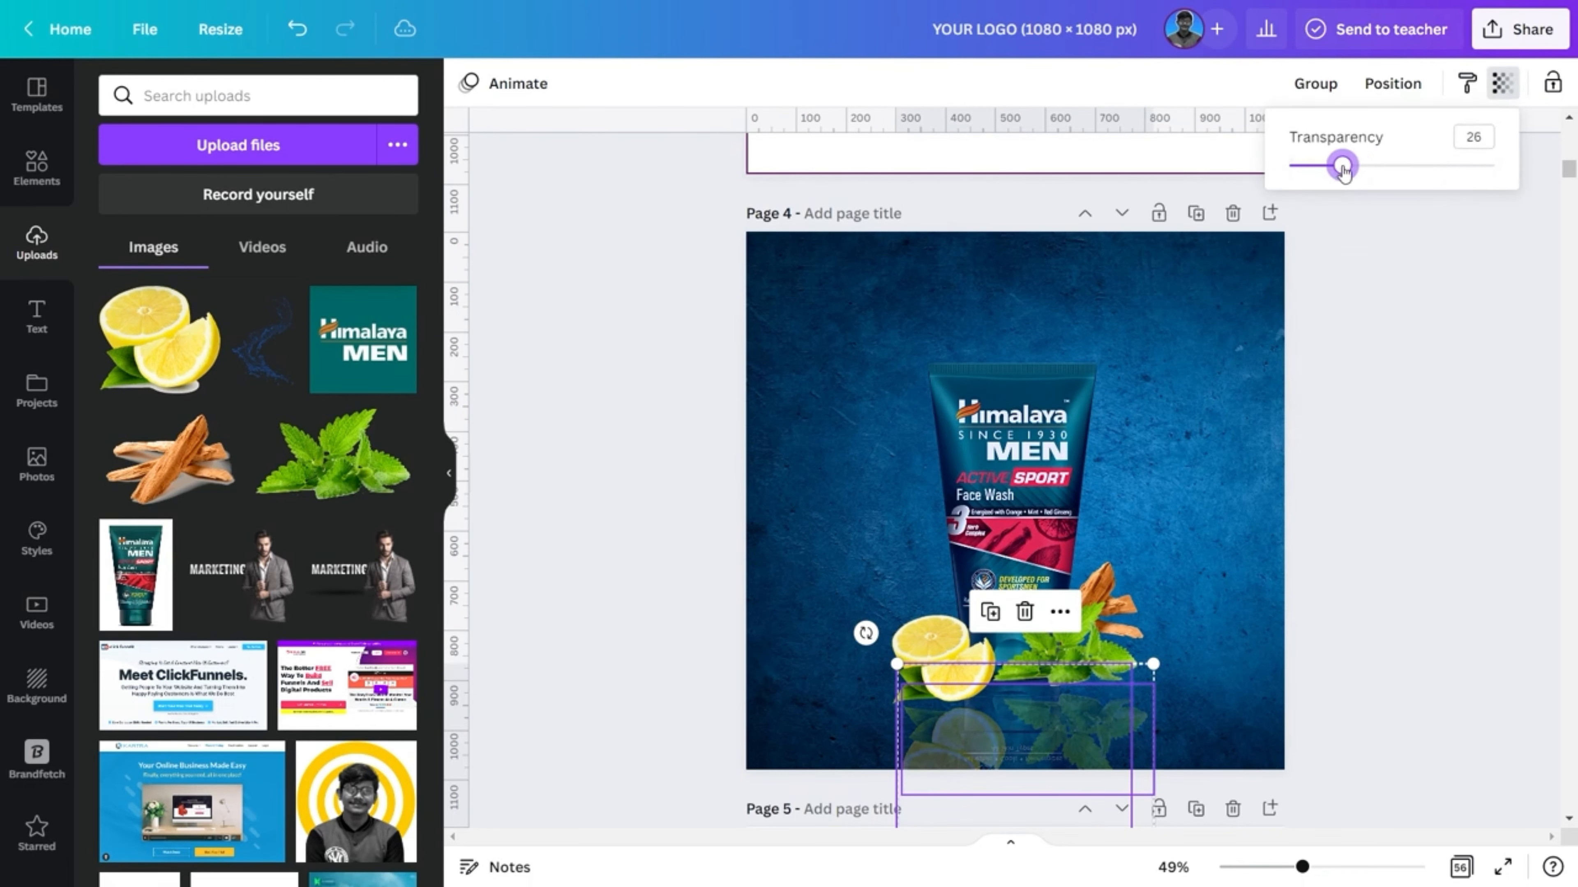
left_click_drag(1343, 171, 1335, 171)
Step: Set the transparency of the tube's reflection to 51
left_click(833, 692)
left_click(1019, 740)
left_click(1467, 86)
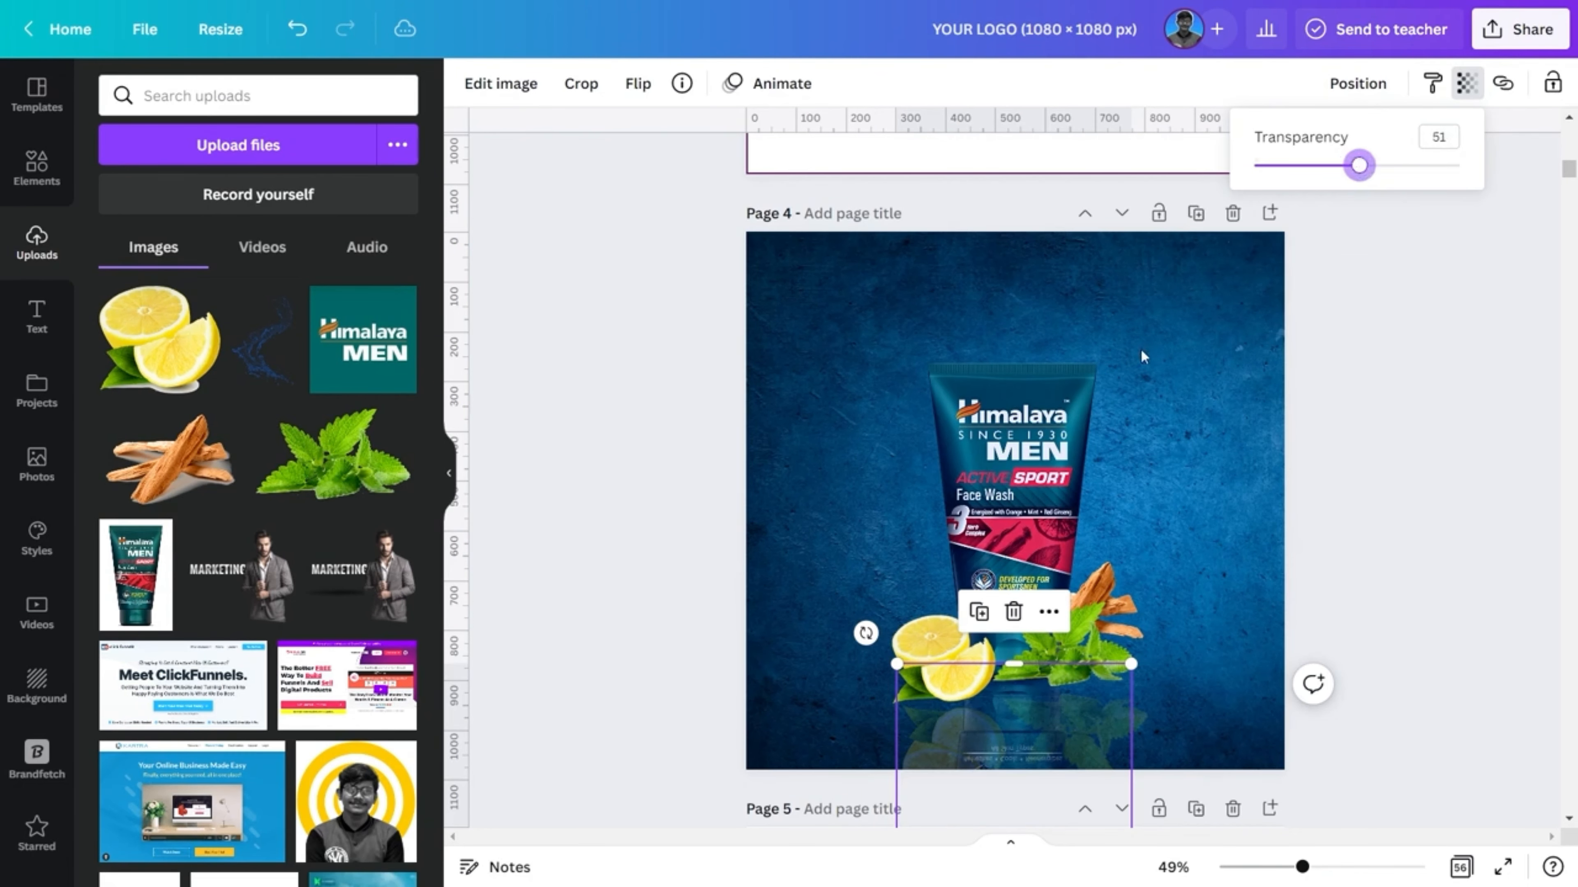
Step: Adjust the lemon image with brightness -45 and contrast 9
left_click(932, 653)
left_click(501, 84)
left_click_drag(257, 542, 228, 545)
left_click_drag(257, 600, 272, 600)
left_click(398, 482)
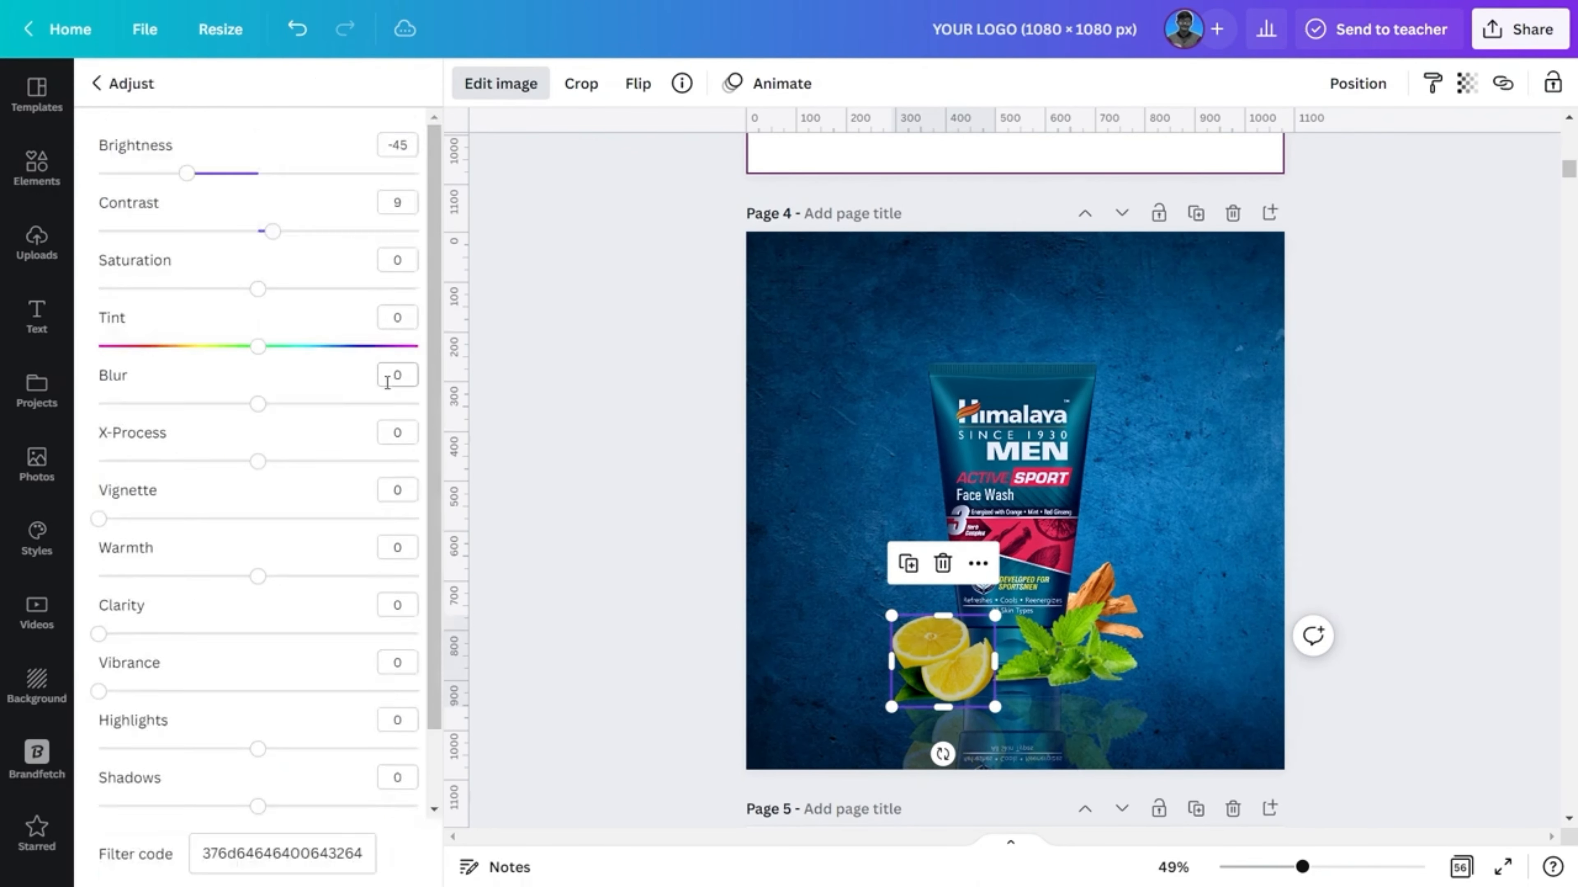
scroll(389, 380, "down", 2)
left_click_drag(258, 376, 305, 384)
Step: Set the mint's contrast to 26, tint to -19 and X-Process to -27, and resize the wood sticks to about 235 by 278
left_click(1090, 666)
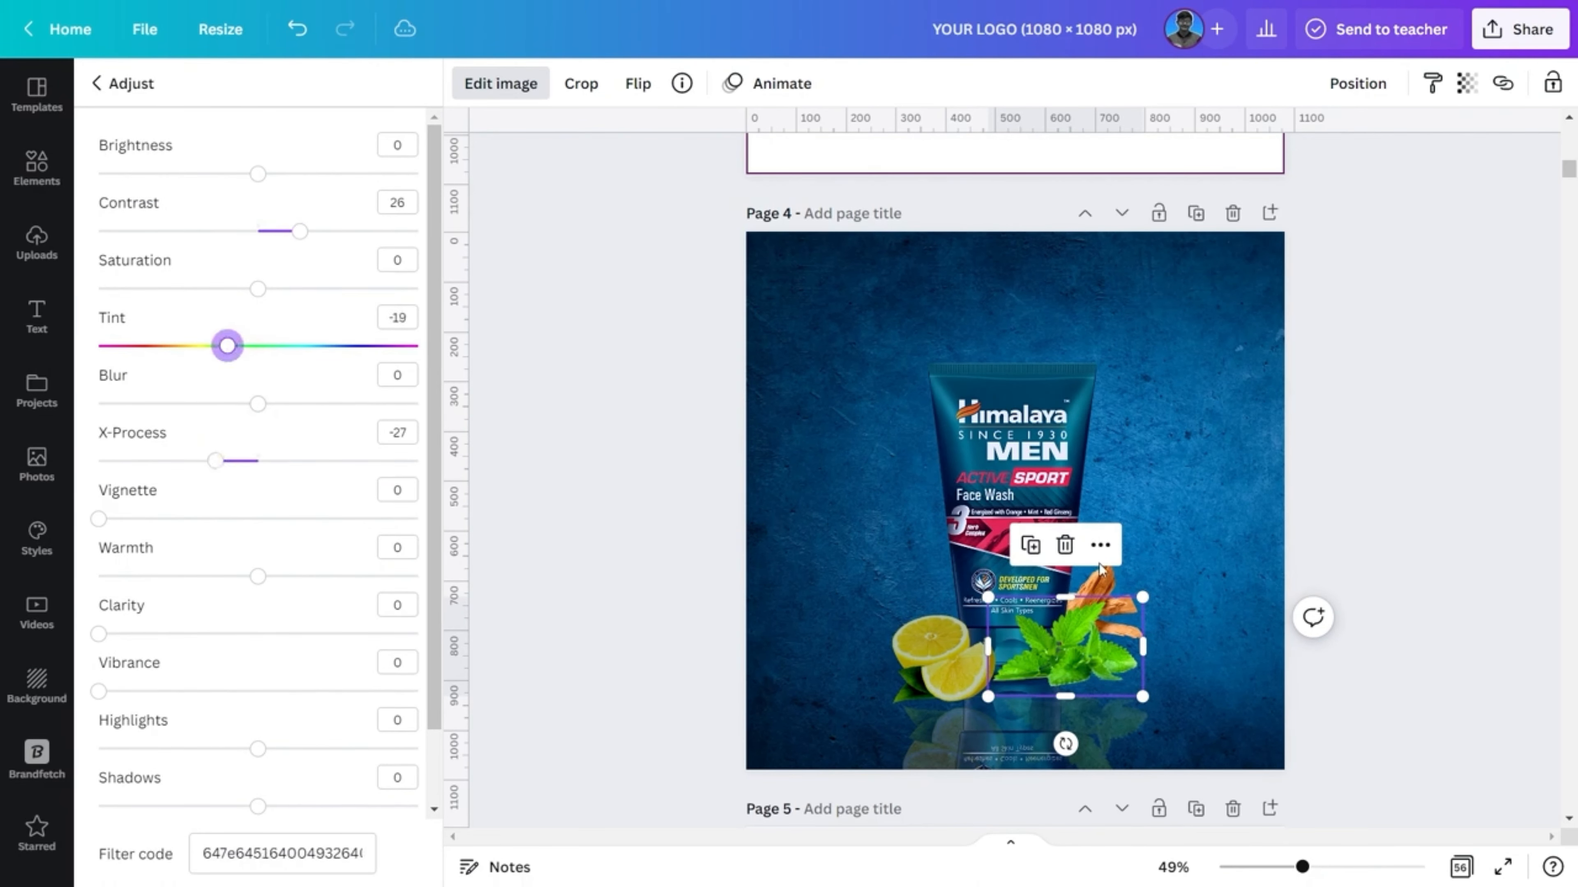
left_click(1133, 594)
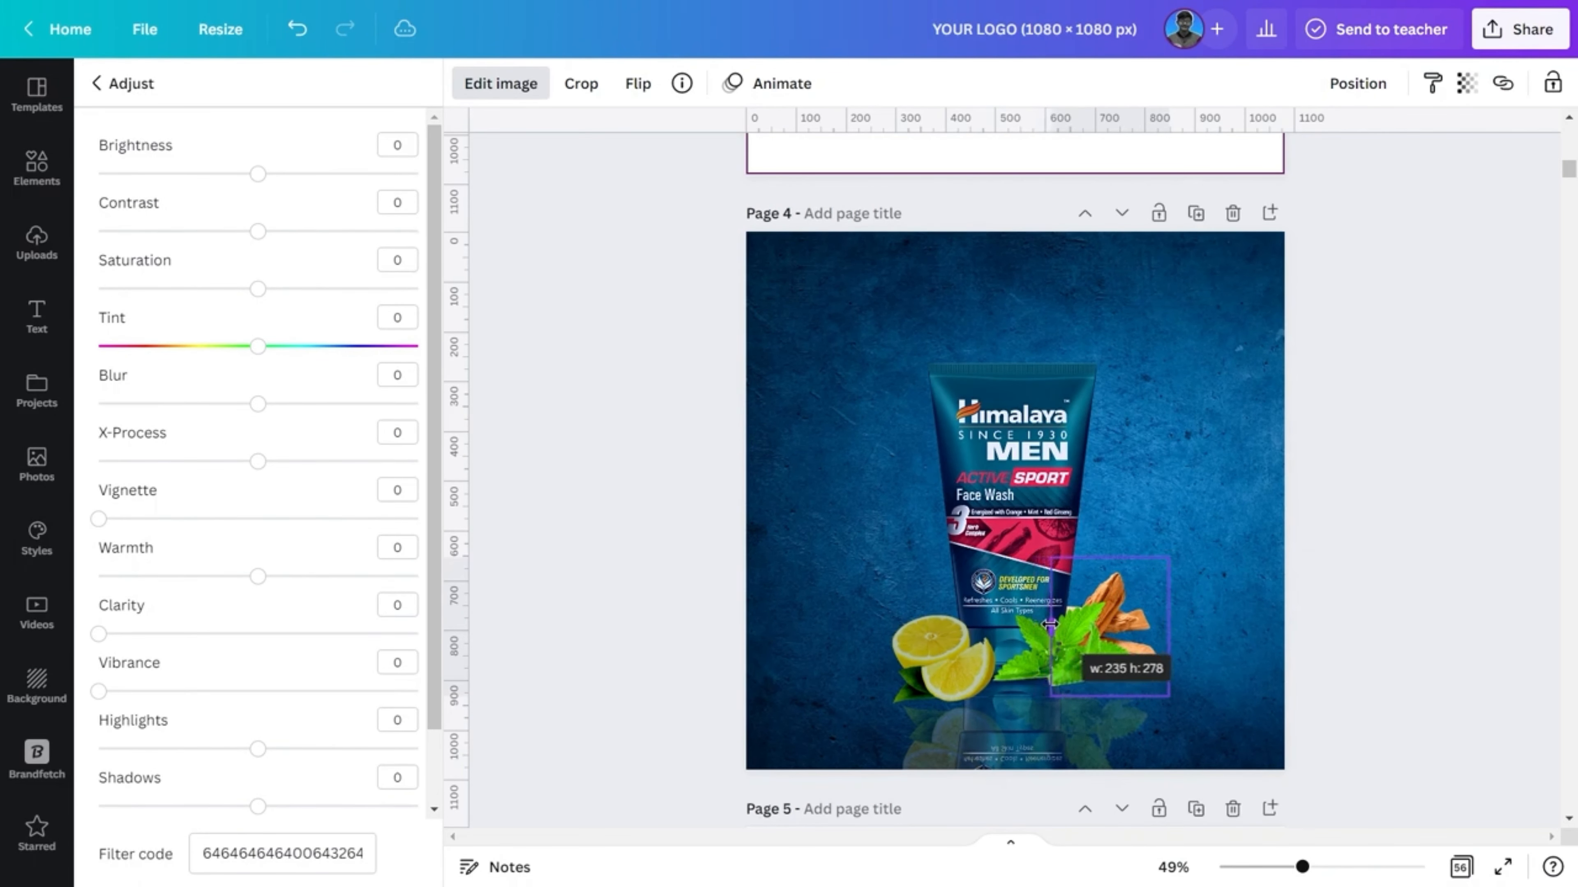
left_click(1477, 710)
Step: Search the elements for "shadow", place a soft shadow beneath the mint and set its transparency to 58
left_click(37, 167)
left_click_drag(215, 97, 150, 96)
key("Return")
left_click(264, 288)
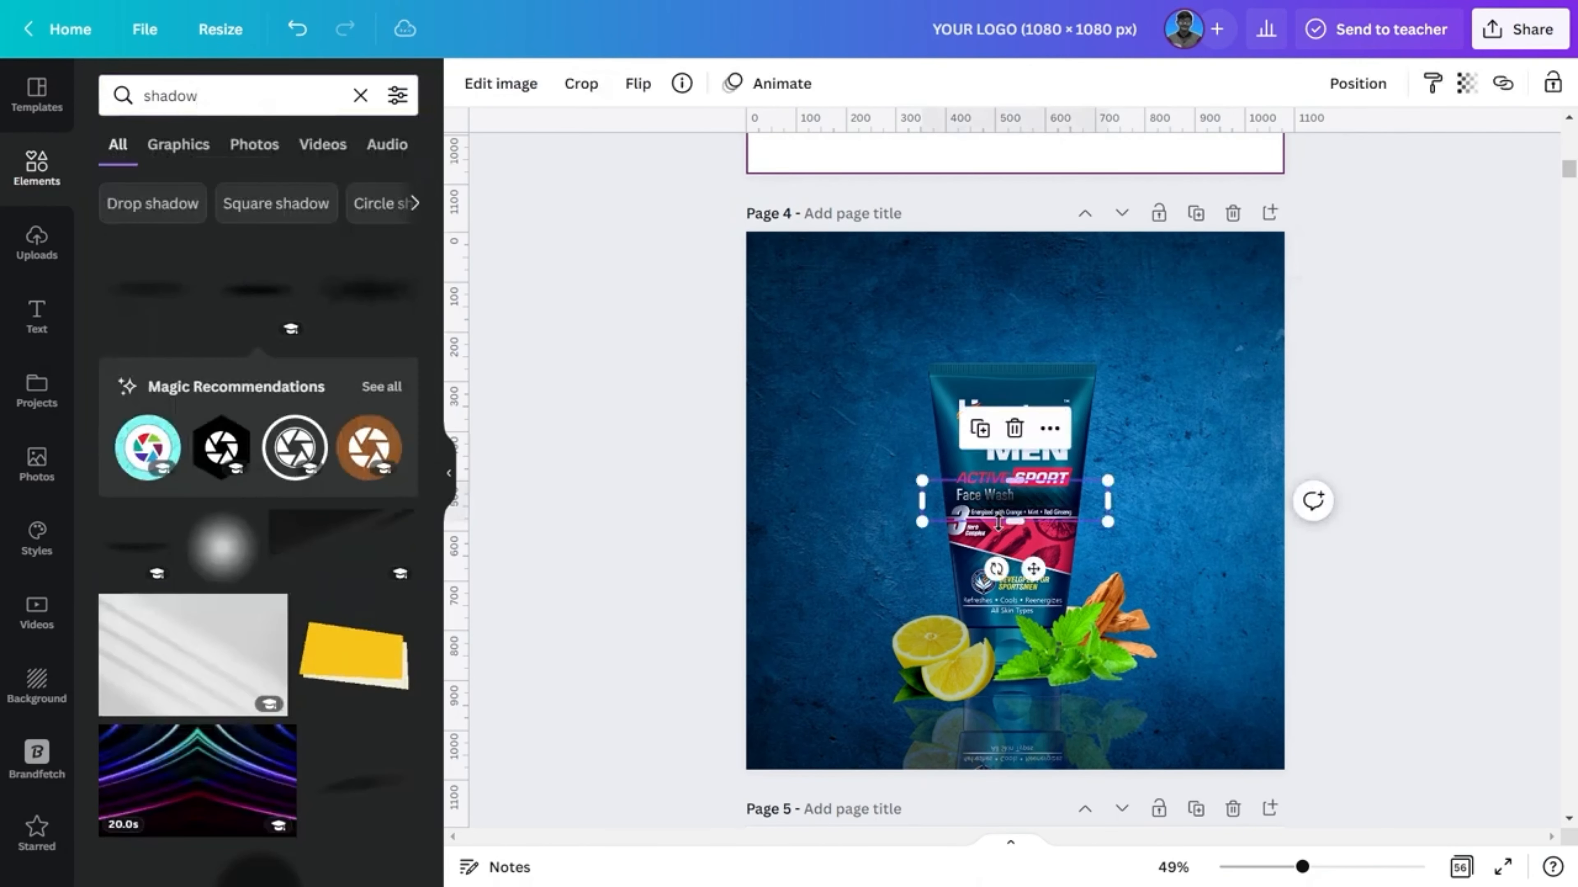
left_click_drag(1031, 504, 1077, 693)
key("5")
key("8")
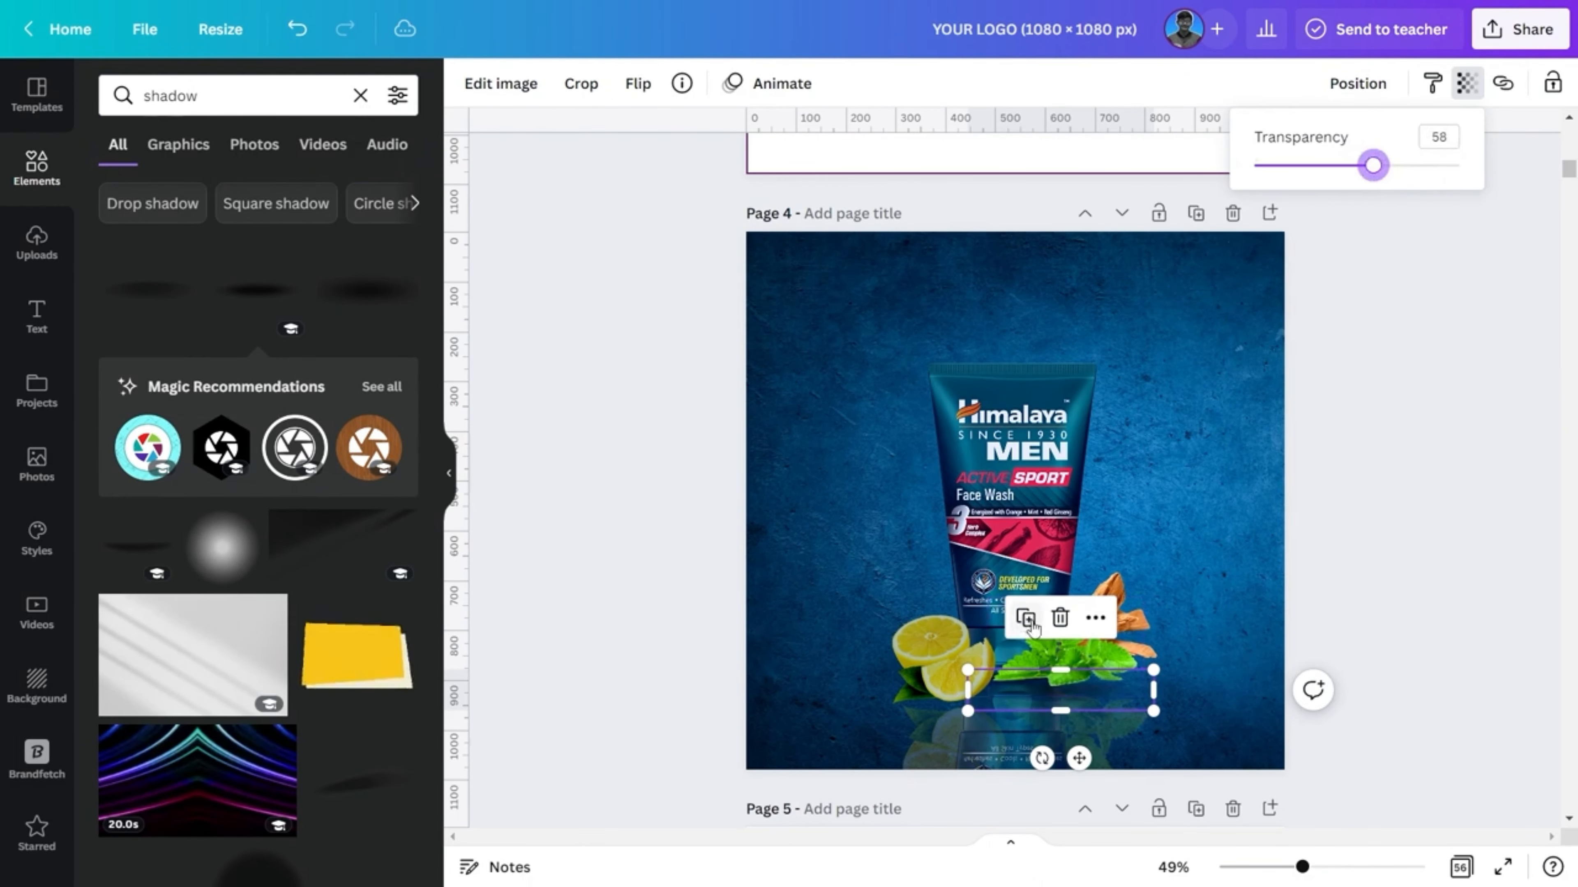
Step: Duplicate the soft shadow and place the copy beneath the lemon
left_click(1029, 623)
left_click_drag(1088, 766, 981, 773)
left_click(1376, 598)
Step: Insert a parallelogram shape and scale it down into a thin bar at the tube's upper left side
scroll(1375, 598, "up", 1)
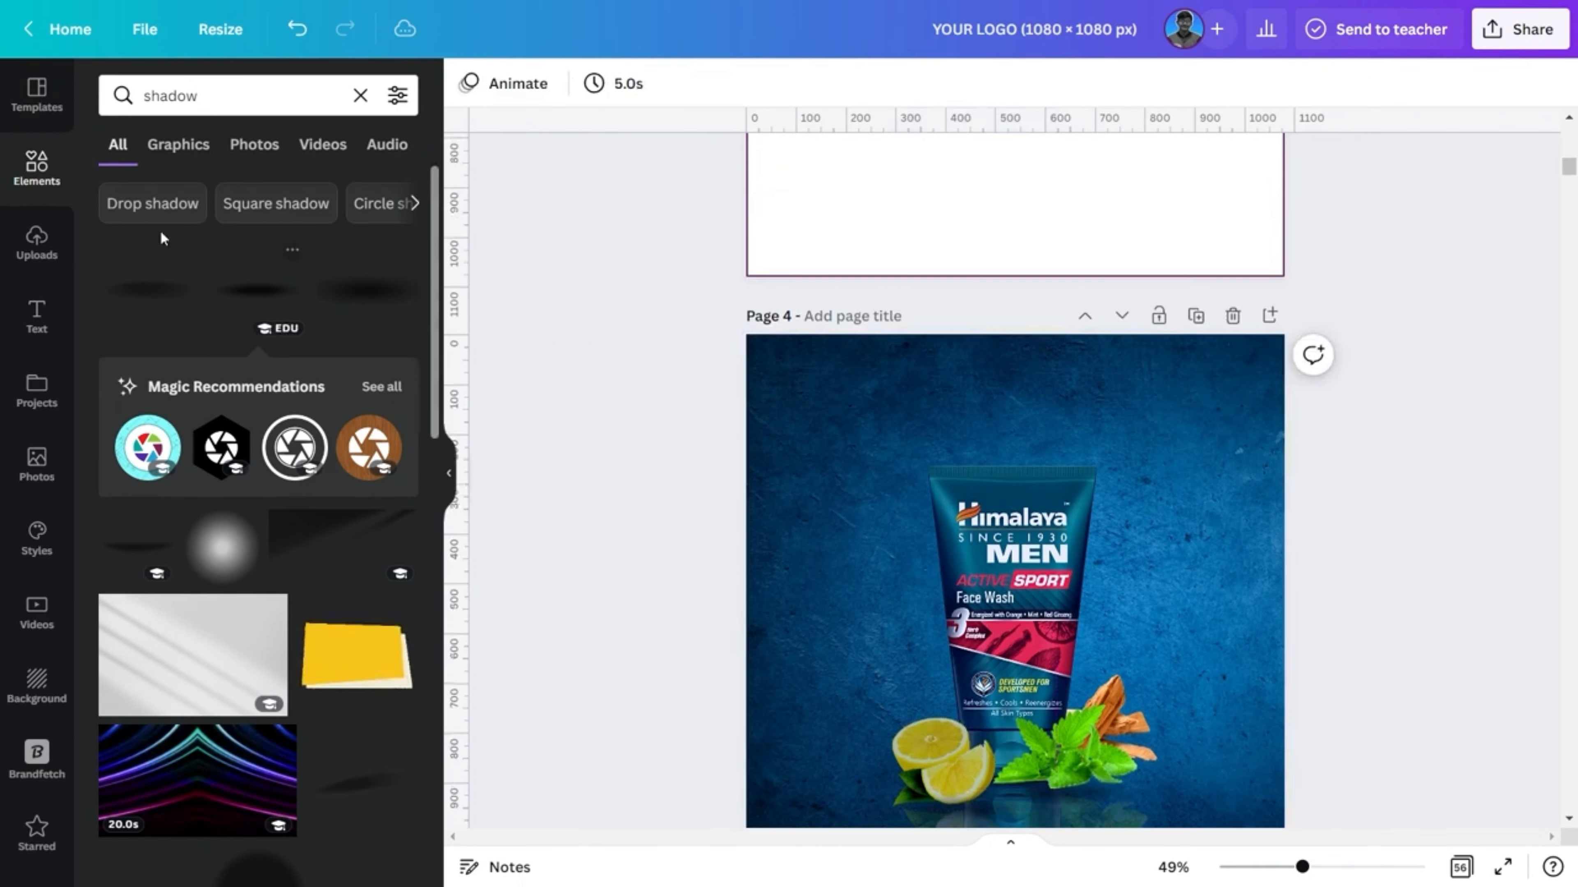
left_click(357, 95)
left_click(398, 341)
scroll(213, 665, "down", 5)
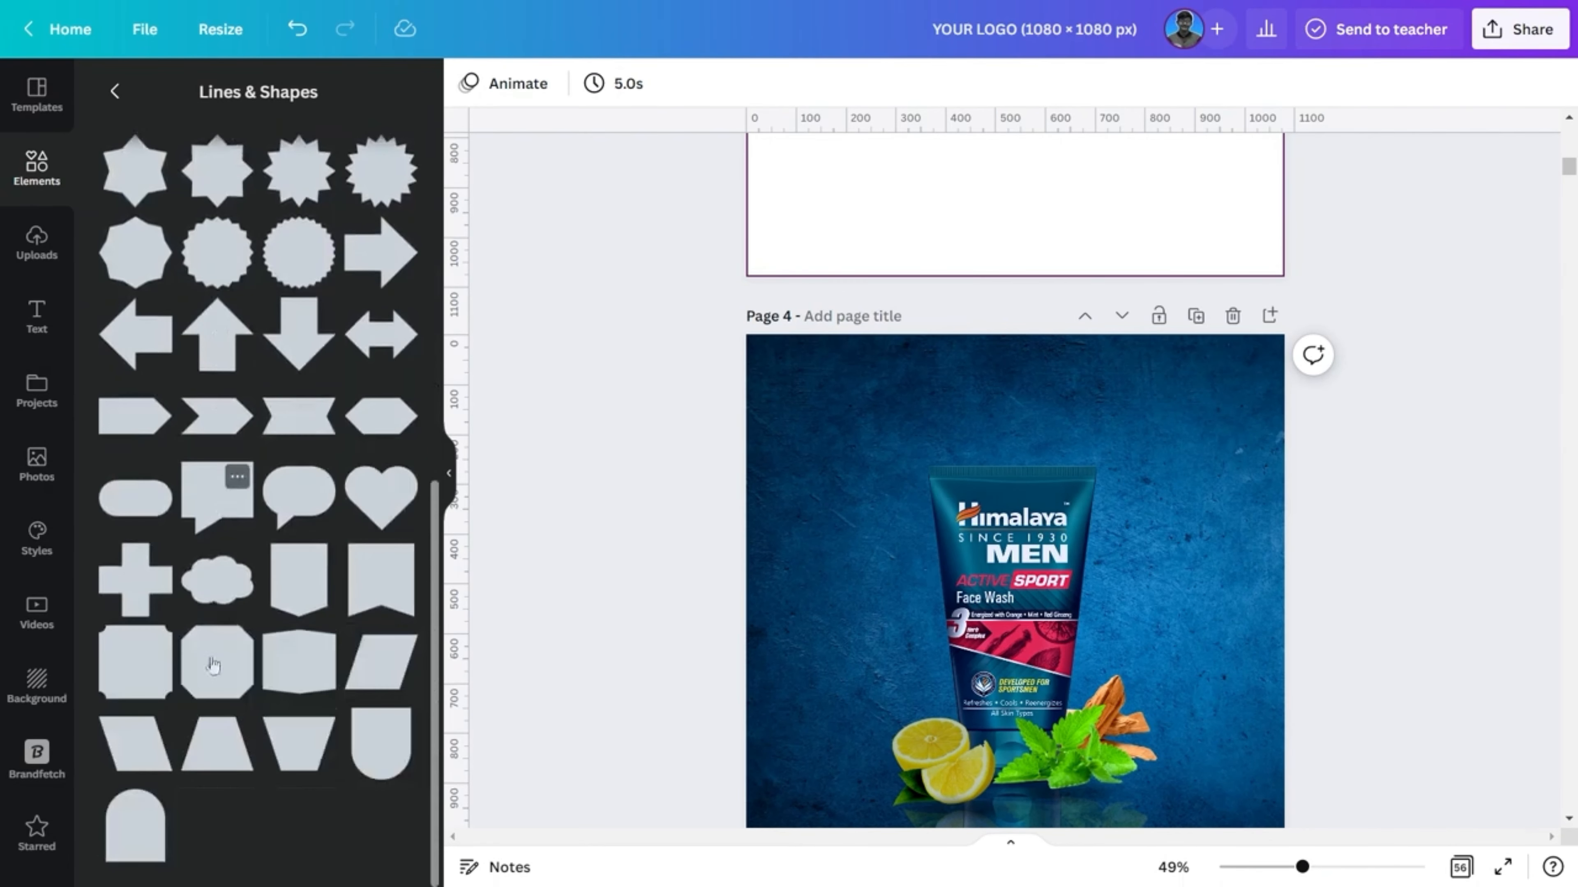
left_click(134, 749)
left_click_drag(1105, 600, 1190, 600)
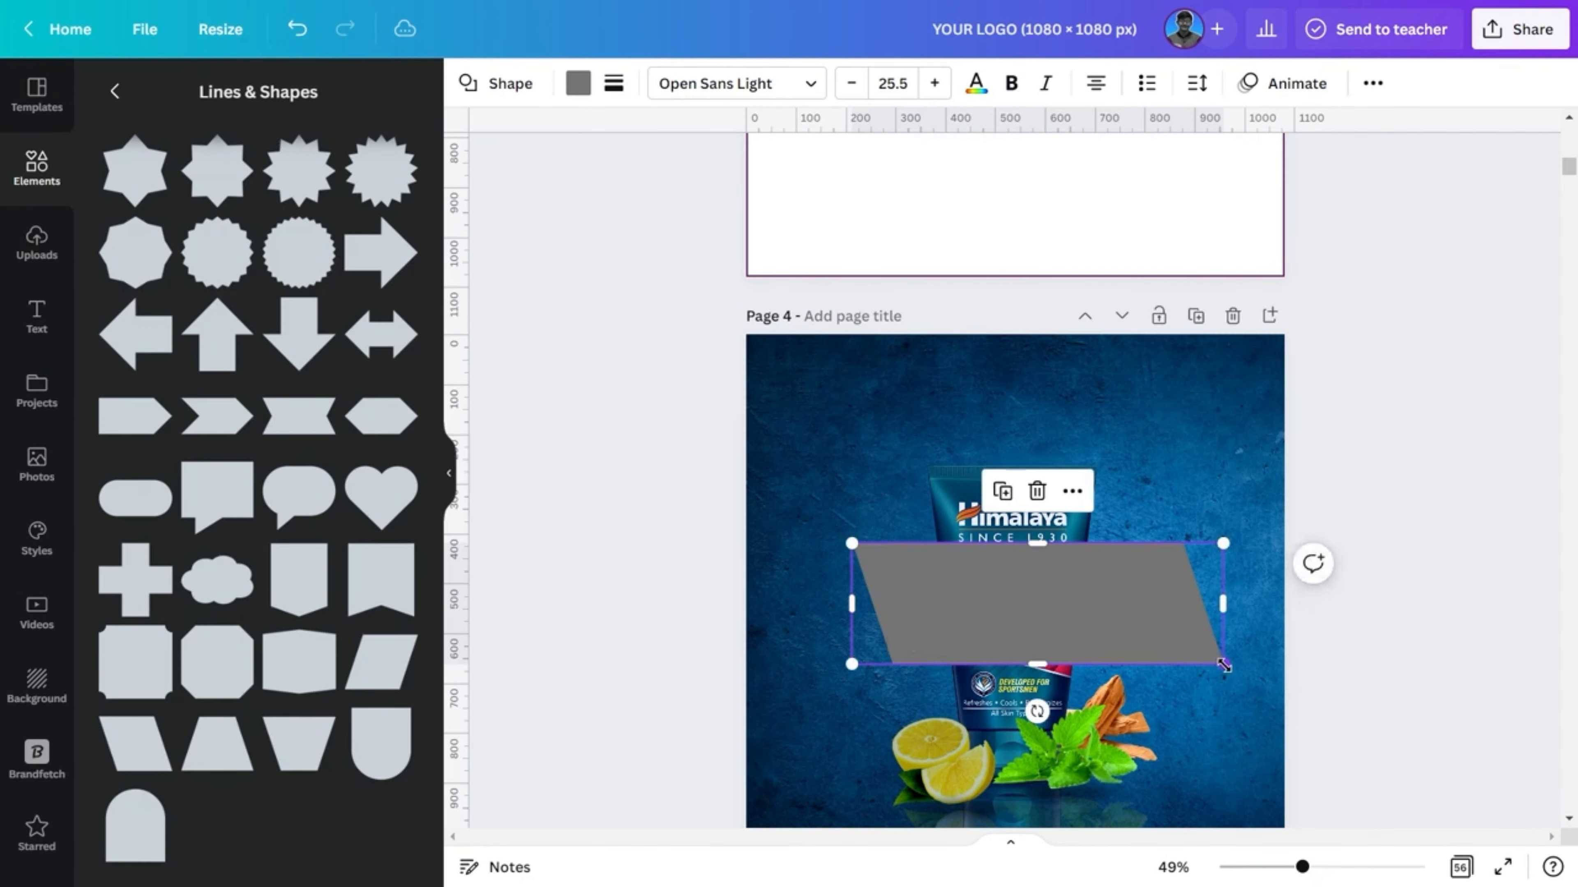
left_click_drag(1223, 664, 1056, 557)
left_click_drag(960, 557, 903, 525)
Step: Send the parallelogram bar to the back and fill it with colour #0C7EBB
right_click(903, 526)
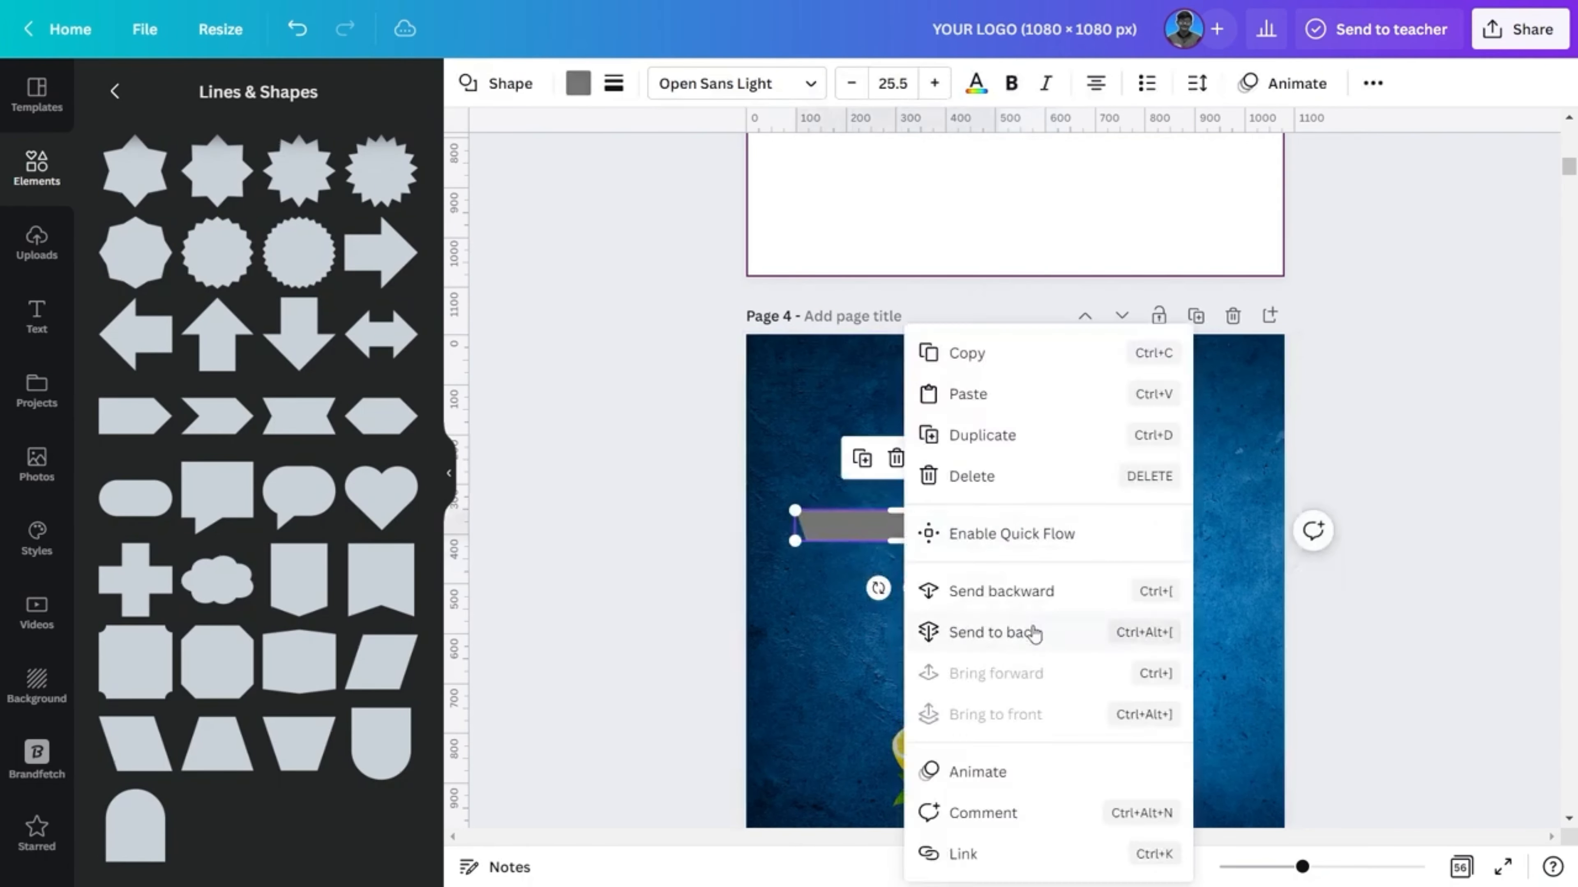
left_click(1033, 633)
left_click(577, 82)
left_click(119, 190)
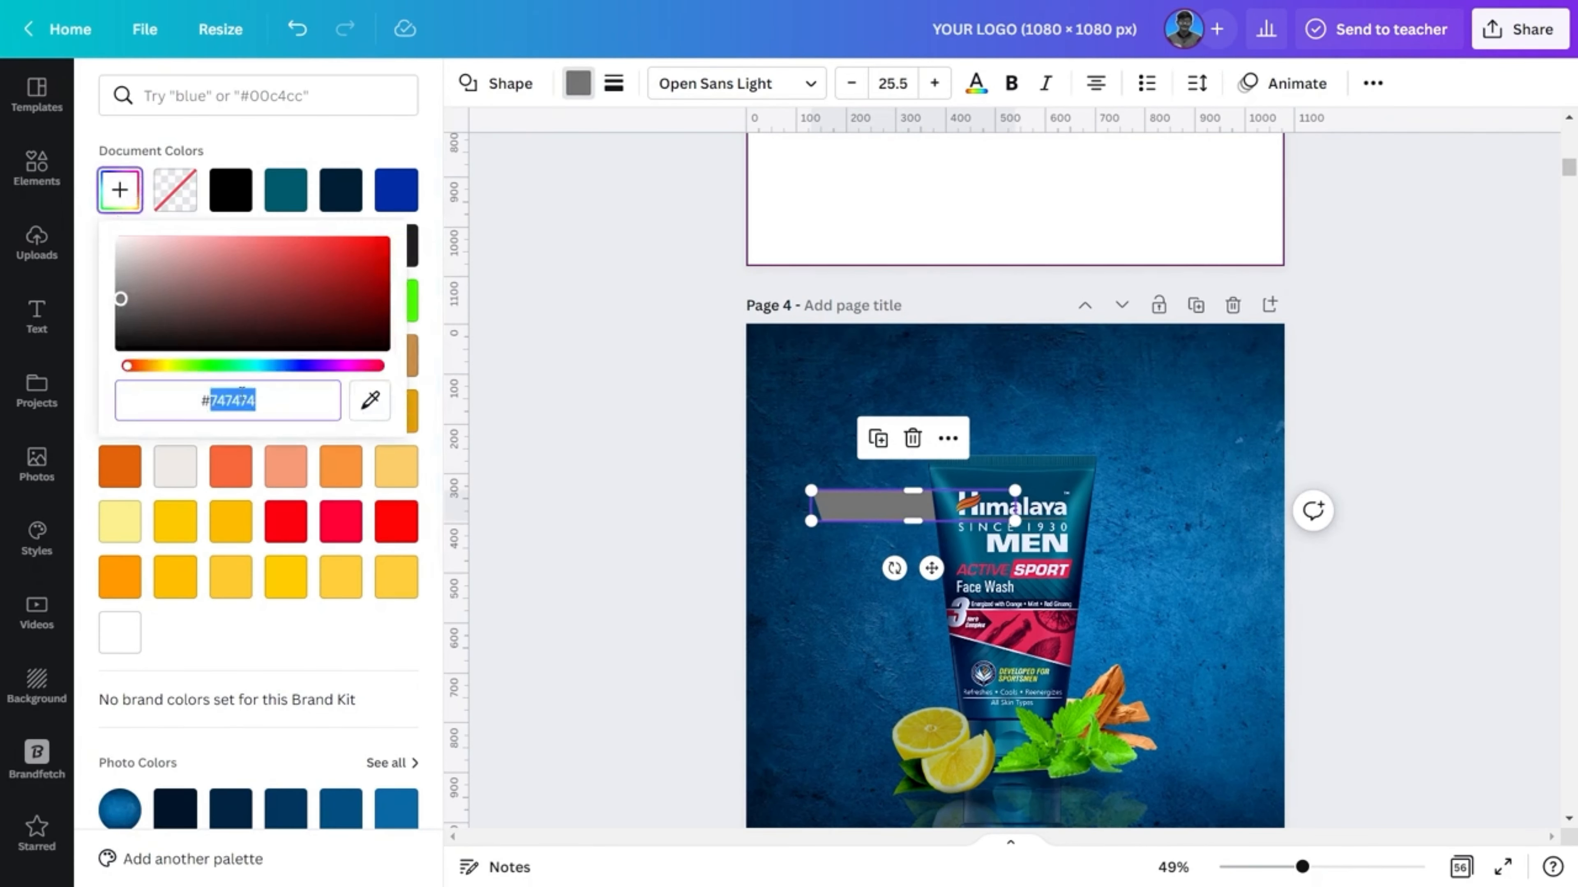
type("0C7EBB")
Step: Search the elements for "shadow" and insert a long thin shadow graphic
left_click(37, 168)
left_click(205, 95)
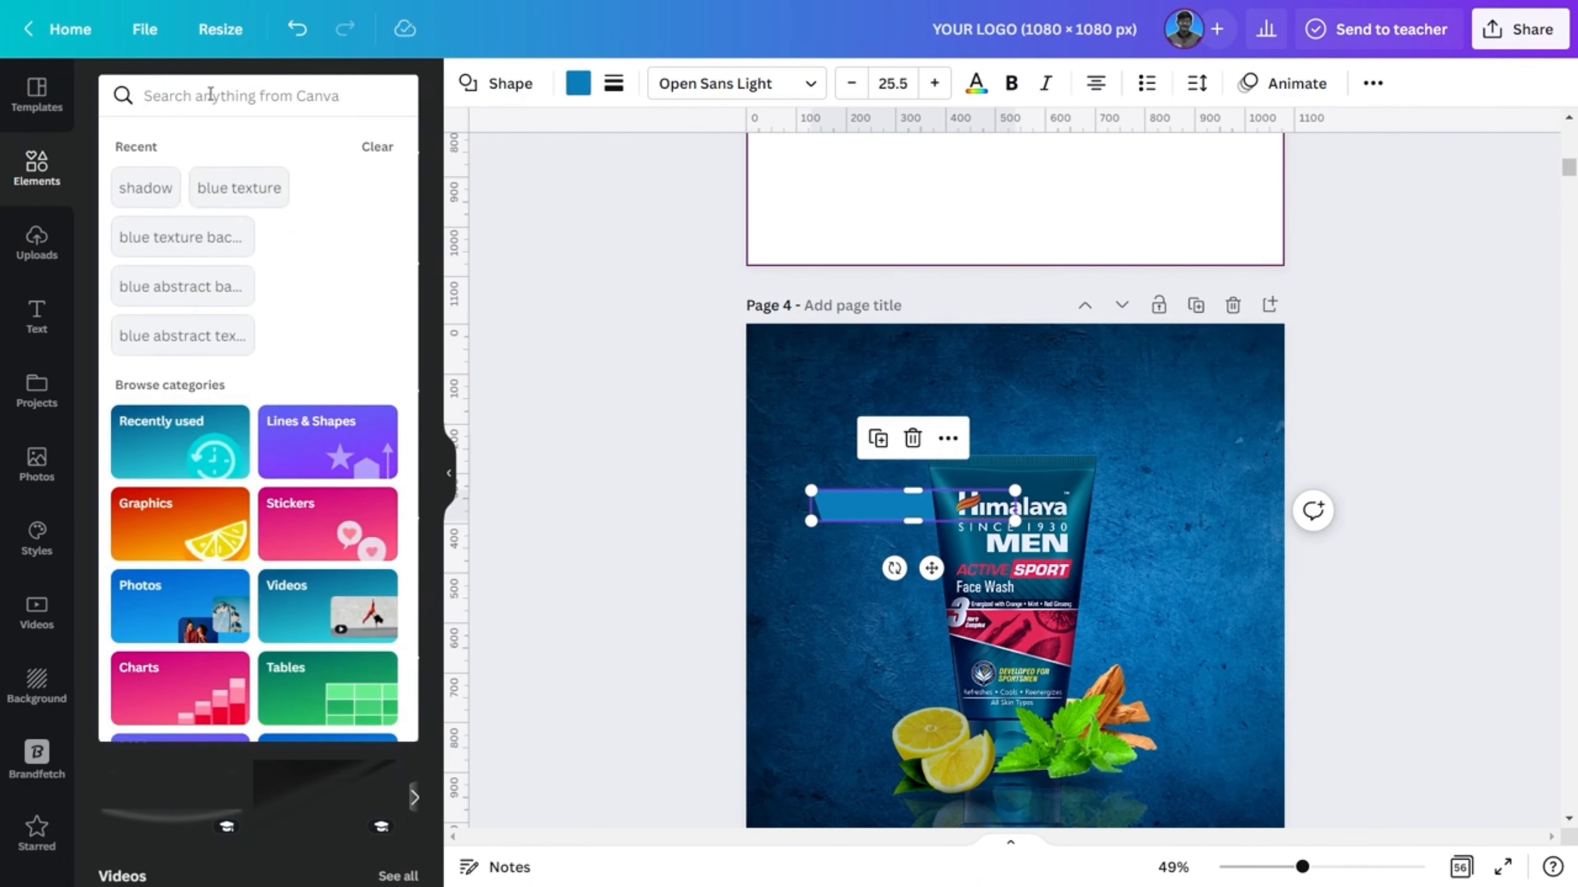
type("shadow")
double_click(203, 95)
key("Return")
scroll(183, 367, "down", 5)
left_click(150, 528)
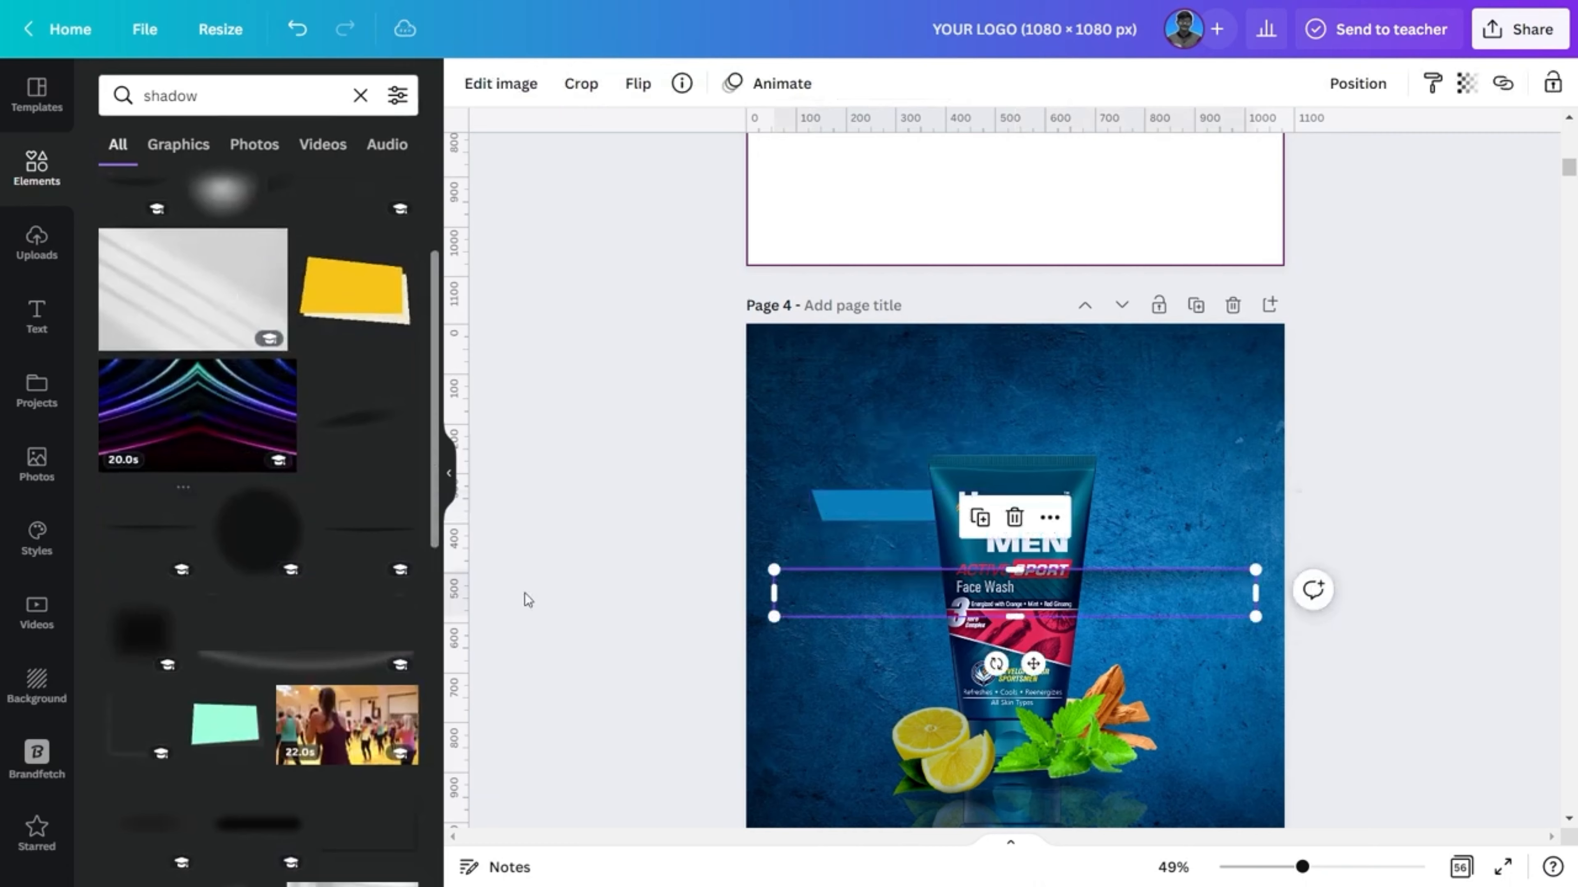
Step: Scale the thin shadow down, flip it and align it along the upper edge of the blue bar
left_click_drag(1258, 617, 913, 515)
left_click(638, 84)
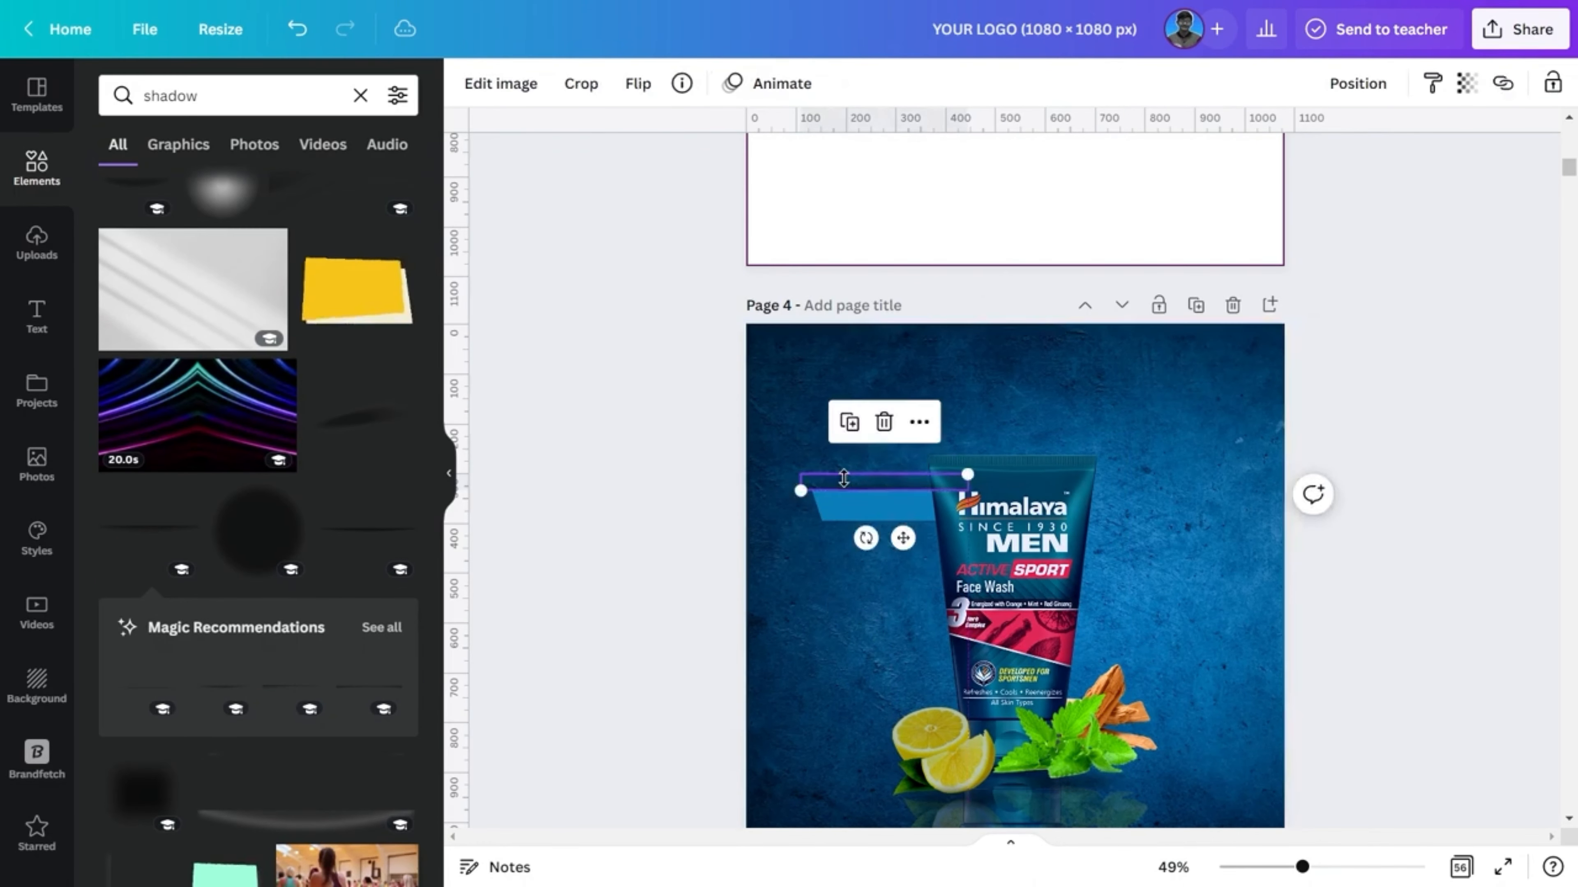
left_click_drag(843, 479, 844, 473)
left_click_drag(1302, 867, 1342, 869)
mouse_move(750, 494)
left_mouse_down()
mouse_move(774, 505)
mouse_move(778, 490)
mouse_move(749, 606)
mouse_move(768, 515)
left_mouse_up()
key("Up")
key("Up")
key("Up")
key("Down")
key("Left")
key("Left")
Step: Nudge the shadow down and send it backward behind the blue bar
left_click(720, 367)
key("Down")
key("Down")
left_click(770, 457)
key("ctrl+[")
Step: Duplicate the thin shadow and place the copy along the blue bar's lower edge
left_click_drag(657, 523, 656, 539)
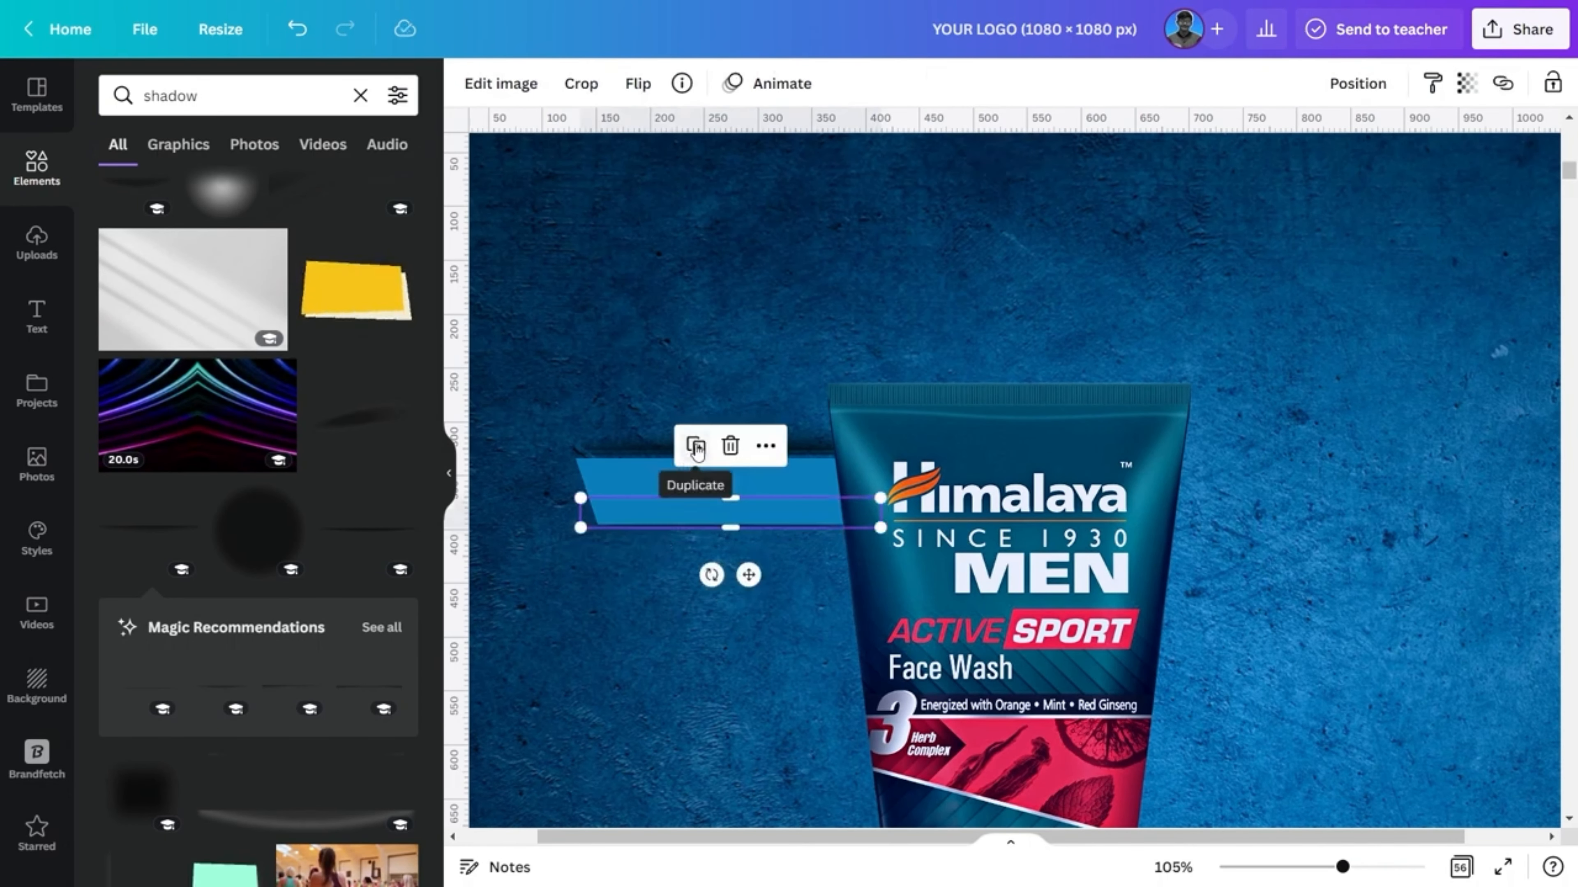
left_click(696, 447)
left_click_drag(875, 595, 615, 628)
left_click(575, 511)
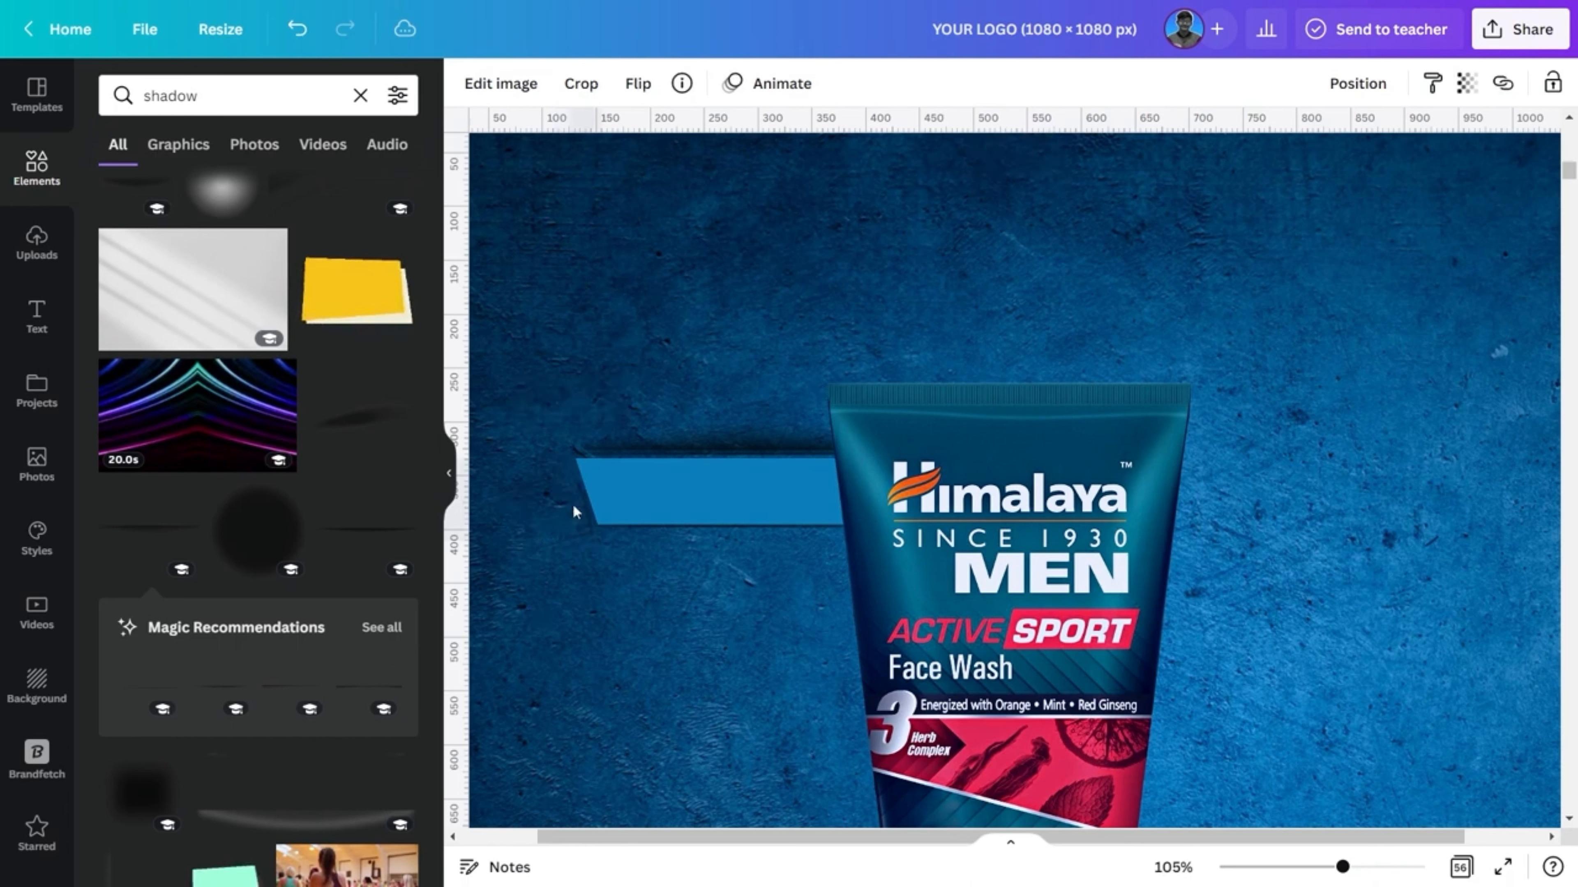
Step: Insert a straight line, colour it black and shorten it to fit the blue bar
left_click(537, 501)
left_click(360, 96)
left_click(259, 391)
left_click(518, 83)
left_click(794, 241)
left_click(468, 83)
left_click(171, 185)
left_click_drag(1034, 729, 789, 484)
Step: Set the line weight to 1 and position the line along the blue bar's upper edge
right_click(905, 457)
left_click(518, 84)
left_click(790, 240)
type("1")
left_click(715, 447)
left_click_drag(620, 428, 610, 439)
left_click(535, 585)
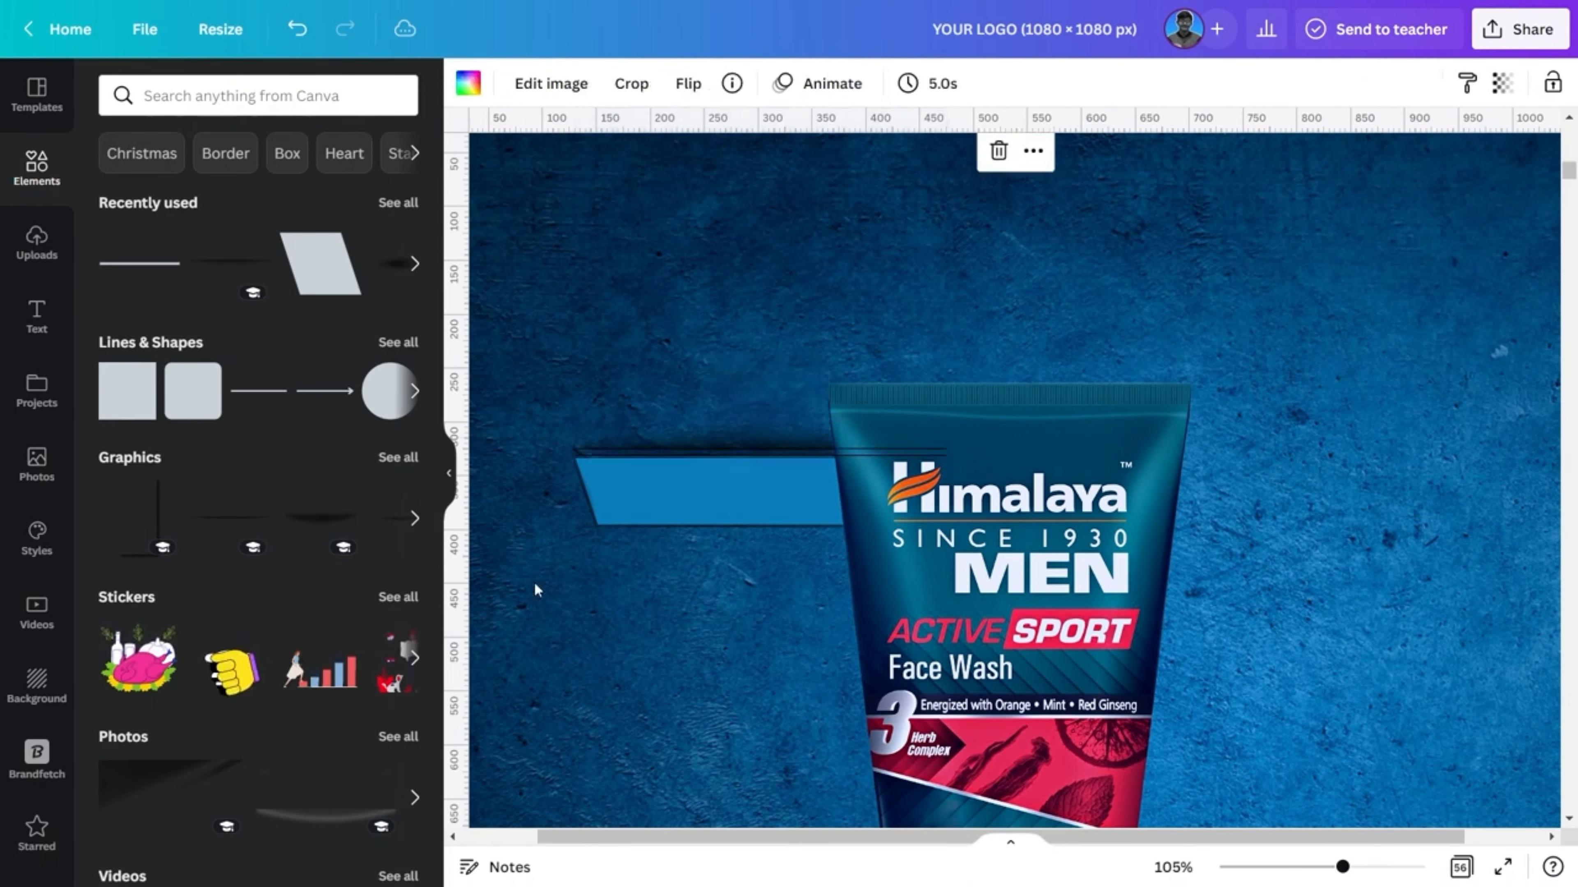
Step: Send the black line and the shadow on the bar's upper edge to the back, behind the tube
right_click(735, 452)
left_click(814, 633)
right_click(874, 455)
left_click(966, 643)
Step: Group the blue bar with its line and shadows and place a copy lower on the tube's left side
left_click(657, 629)
left_click_drag(657, 629, 699, 769)
right_click(598, 435)
left_click(729, 548)
right_click(663, 491)
left_click(791, 521)
left_click(739, 628)
Step: Place a copy of the bar group on the tube's upper right side and rotate it half a turn
scroll(741, 639, "down", 3)
left_click(747, 574)
left_click_drag(748, 574, 1293, 351)
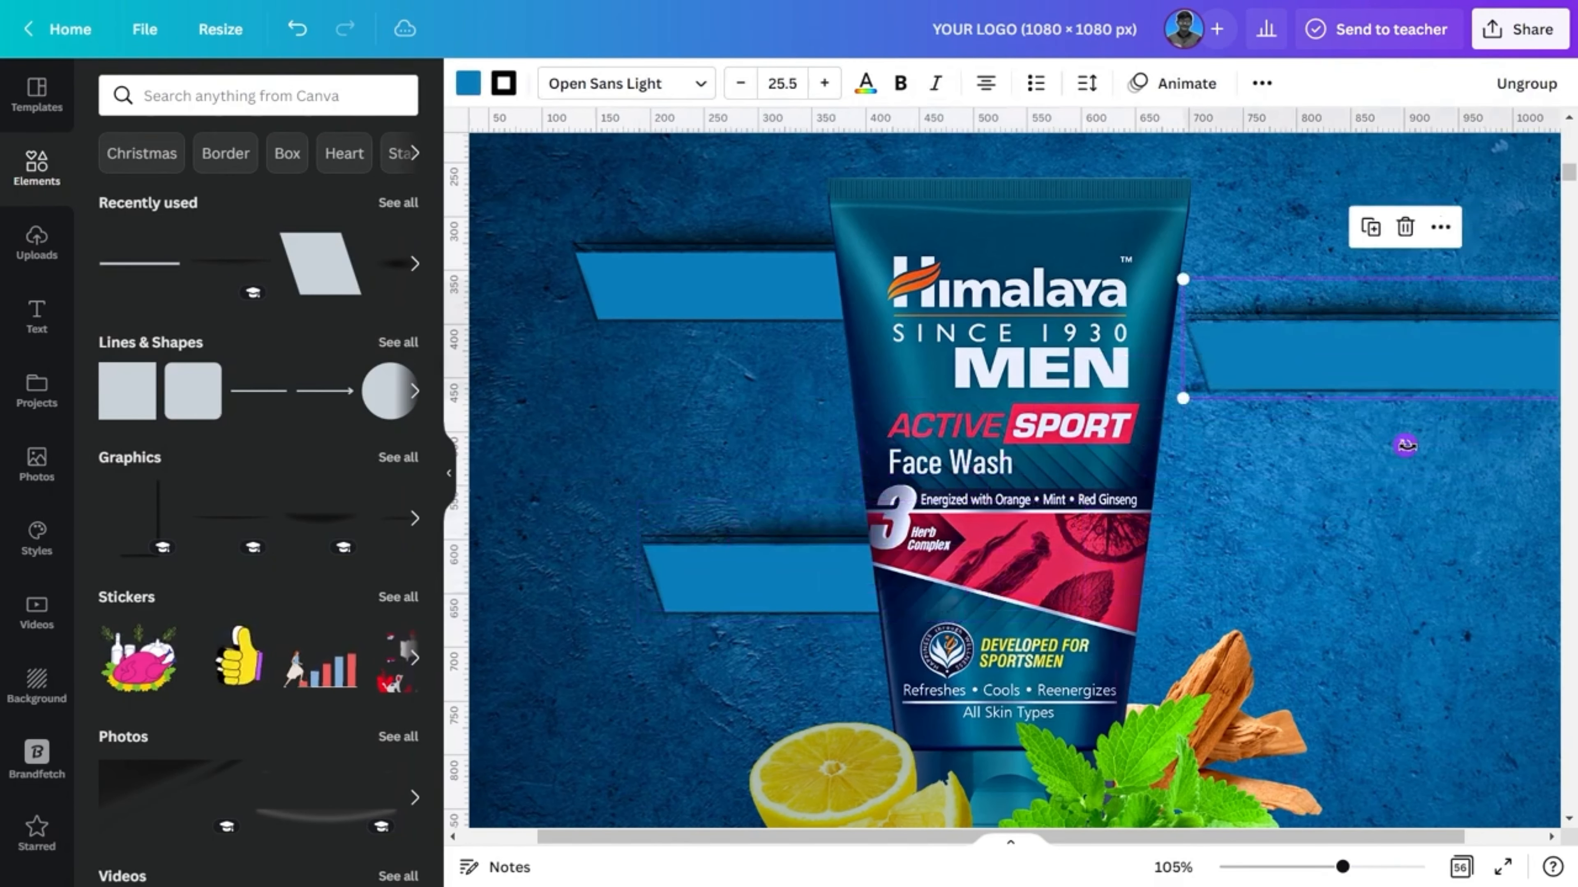
left_click_drag(1405, 445, 1409, 222)
left_click_drag(1546, 327, 1383, 349)
Step: Place a copy of the rotated bar at the tube's lower right side and send it behind the tube
left_click_drag(1273, 360, 1236, 642)
right_click(1236, 633)
left_click(1347, 631)
key("ctrl+z")
right_click(1279, 618)
left_click(1300, 630)
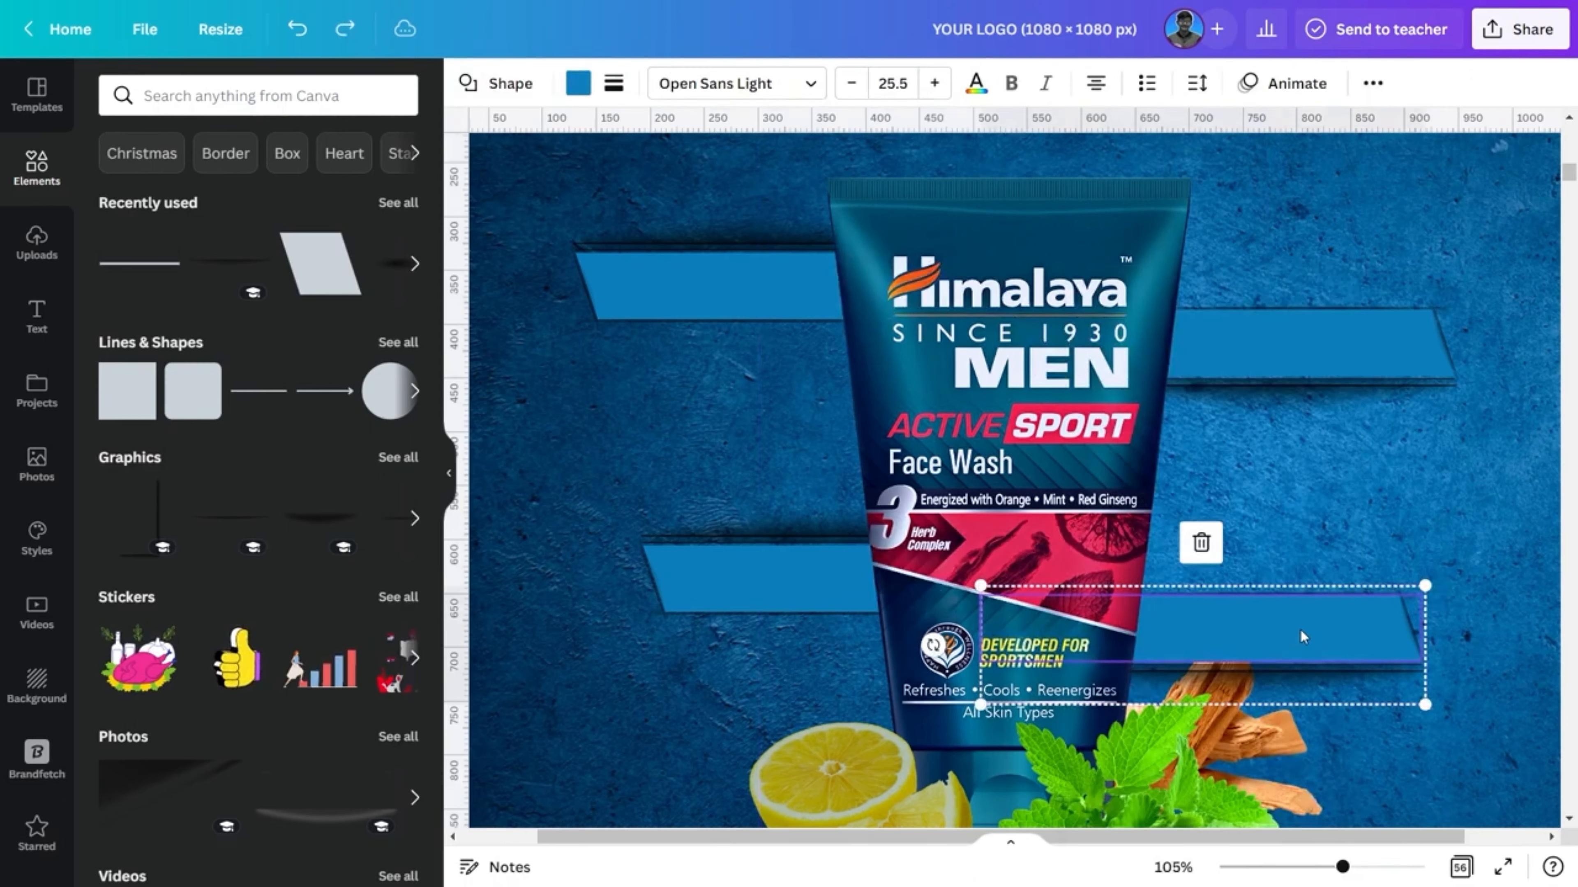
Step: Nudge the lower right bar to the left
key("Left")
key("Left")
key("Left")
key("Left")
key("Left")
key("Left")
key("Left")
key("Left")
key("Left")
key("Left")
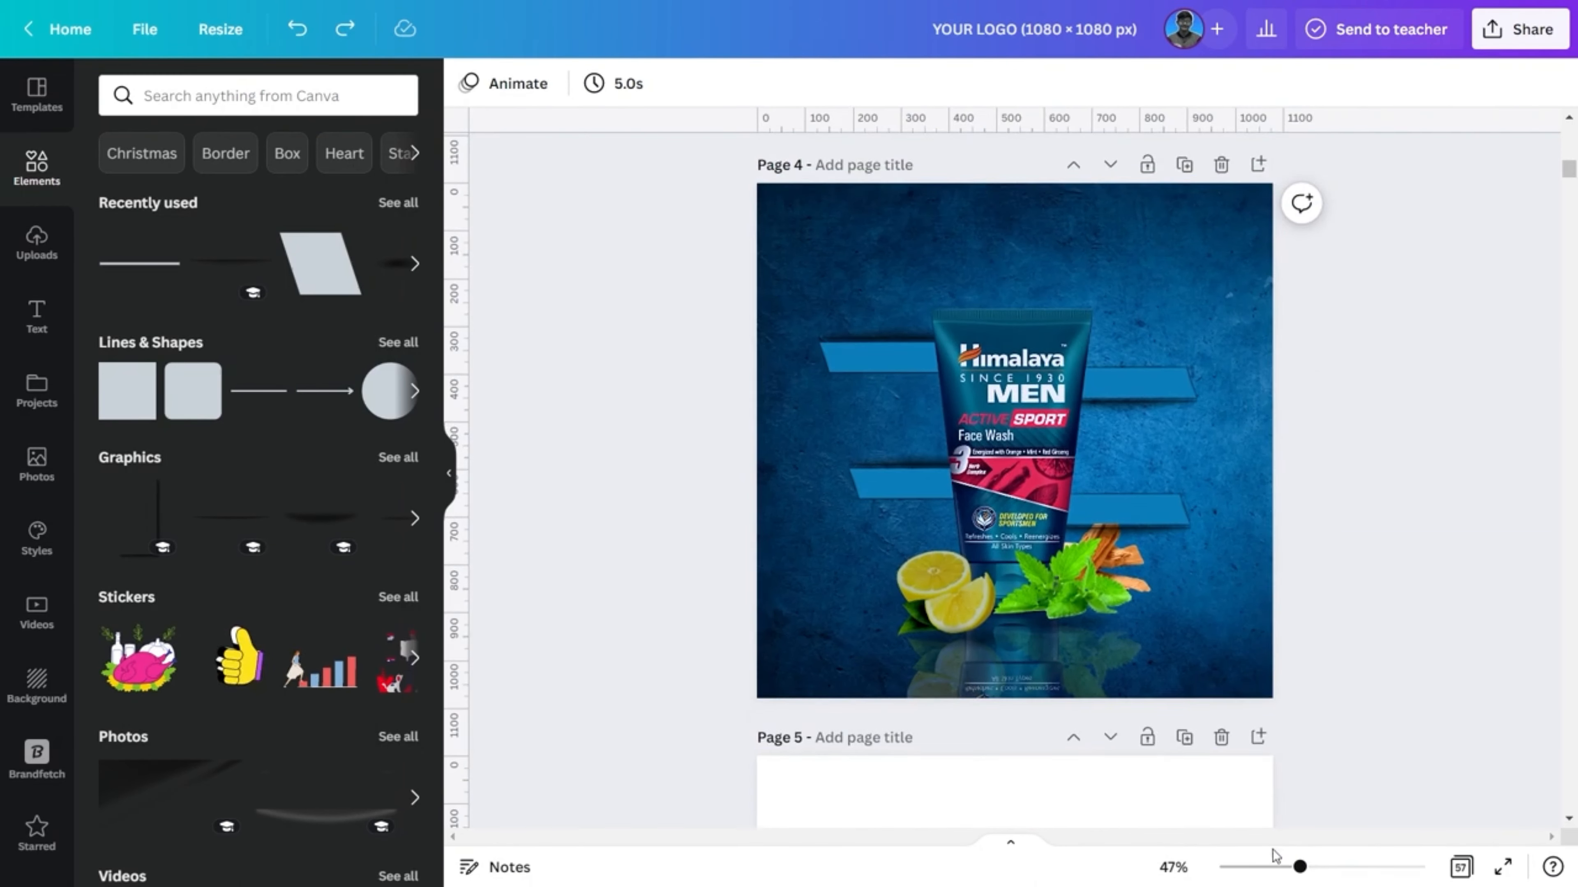
Step: Add size 18 body text reading "Oil and Dirt" on the upper left blue bar
left_click_drag(1302, 867, 1309, 867)
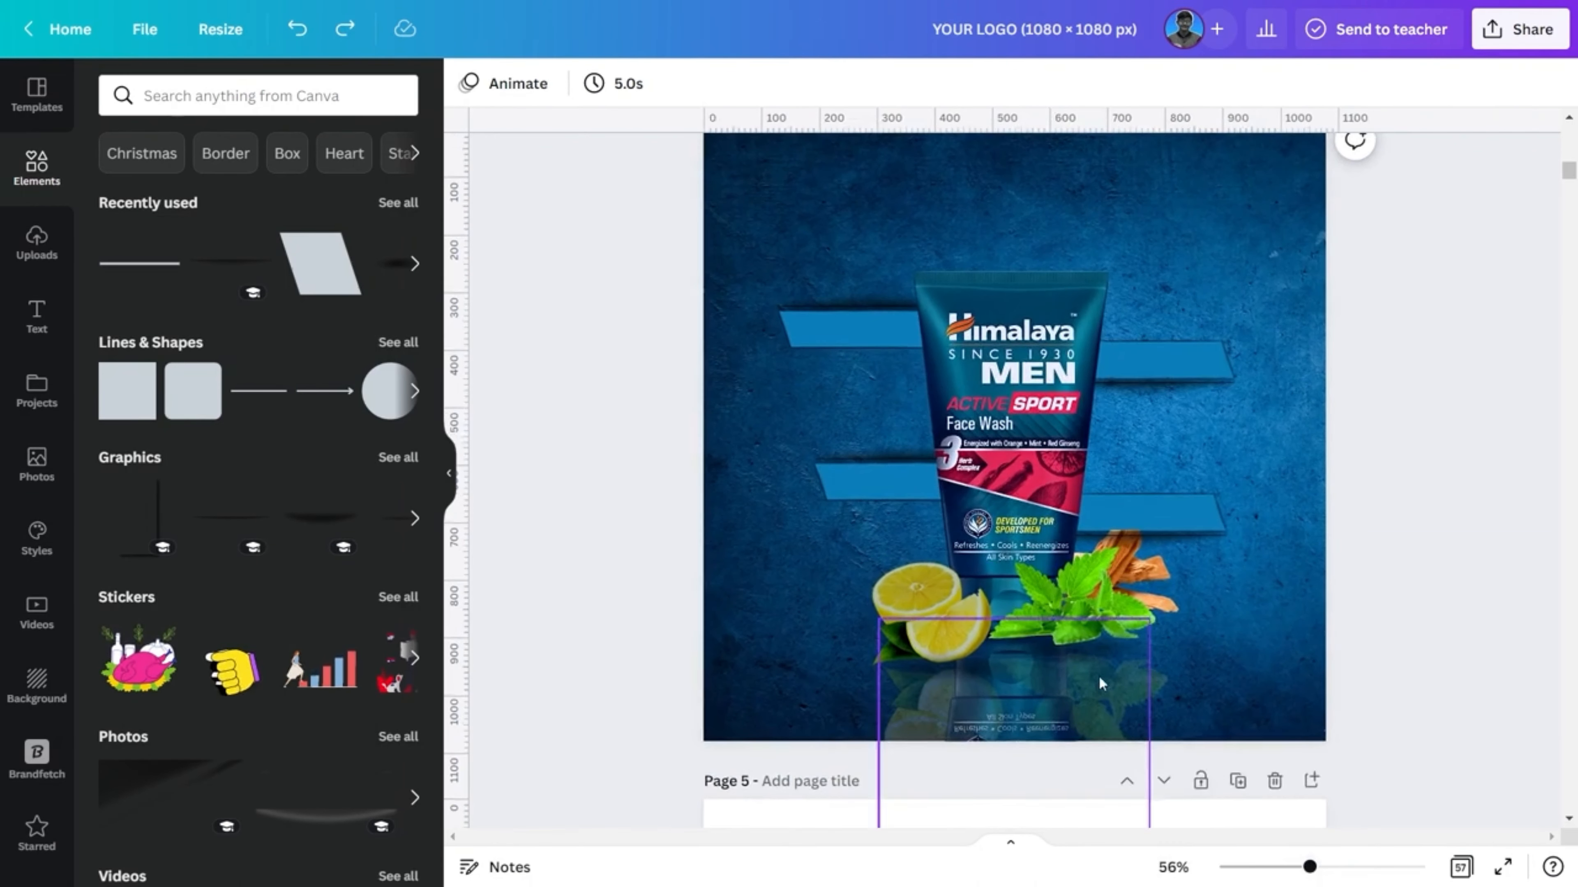
left_click(36, 317)
left_click(121, 336)
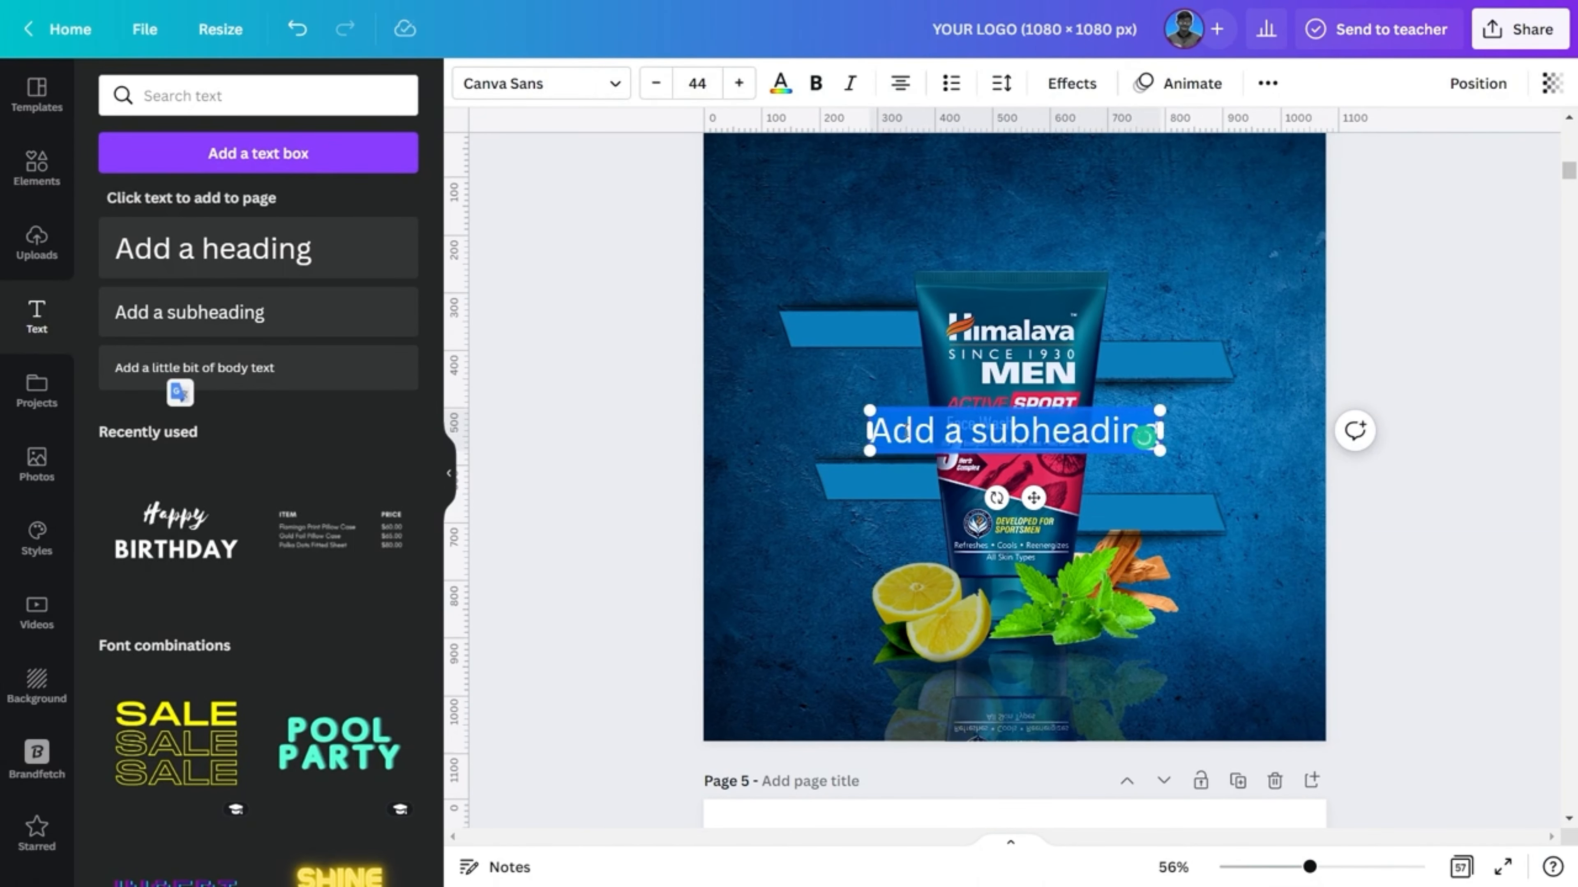
key("Delete")
left_click(896, 401)
Step: Search the fonts for "mont" and set the "Oil and Dirt" text to Mont
left_click(540, 83)
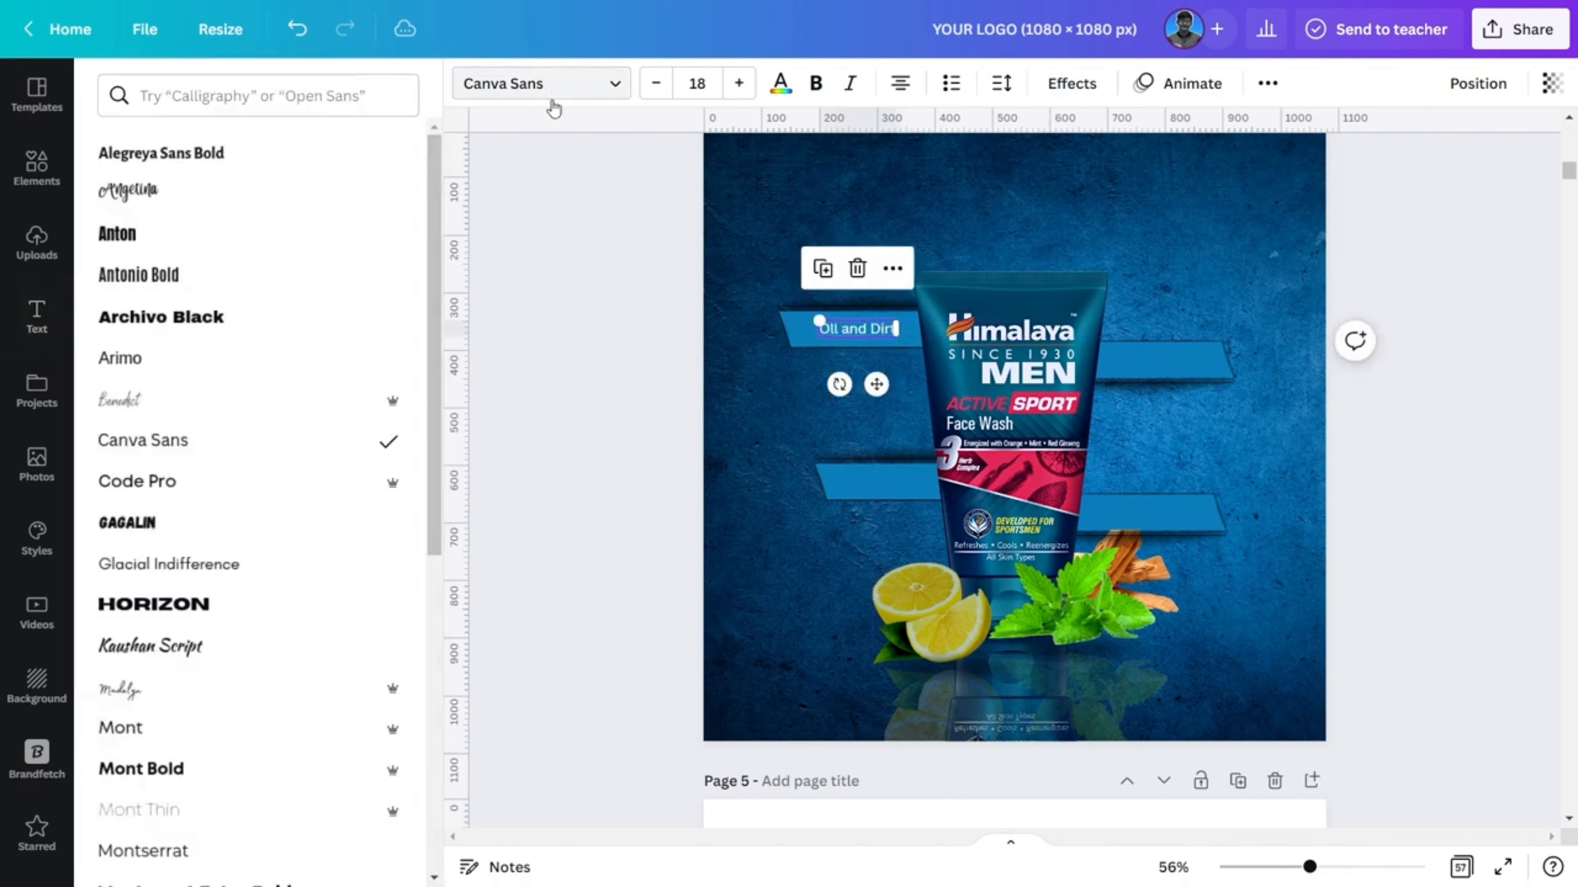
left_click(201, 98)
type("mont")
left_click(248, 194)
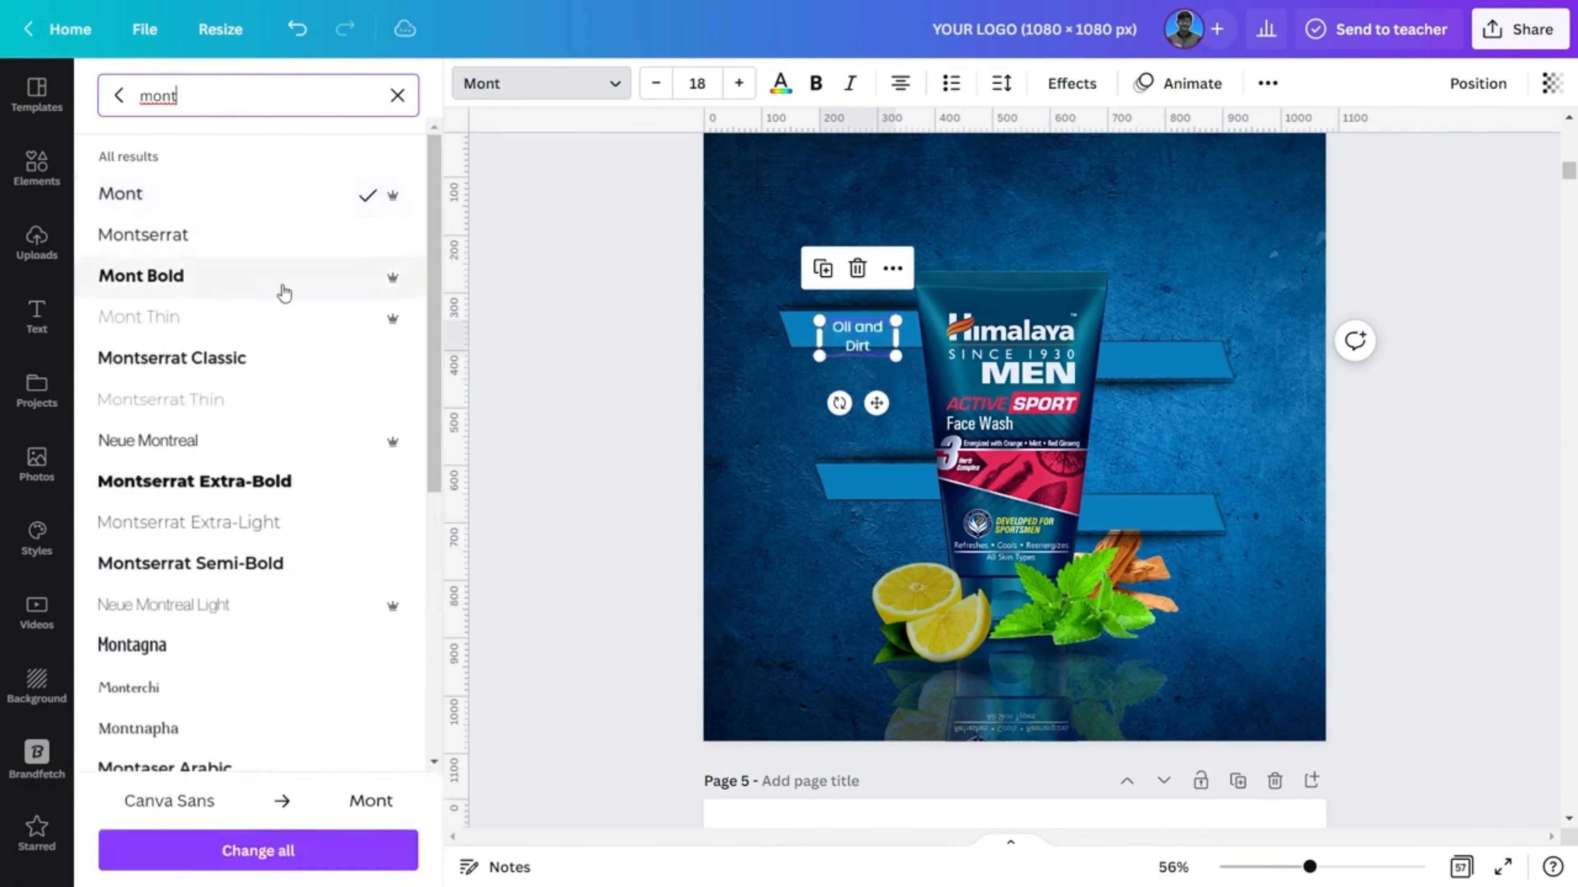
Step: Add a second "Oil and Dirt" line beneath the first on the upper left bar and set it to a smaller Mont Thin
double_click(835, 341)
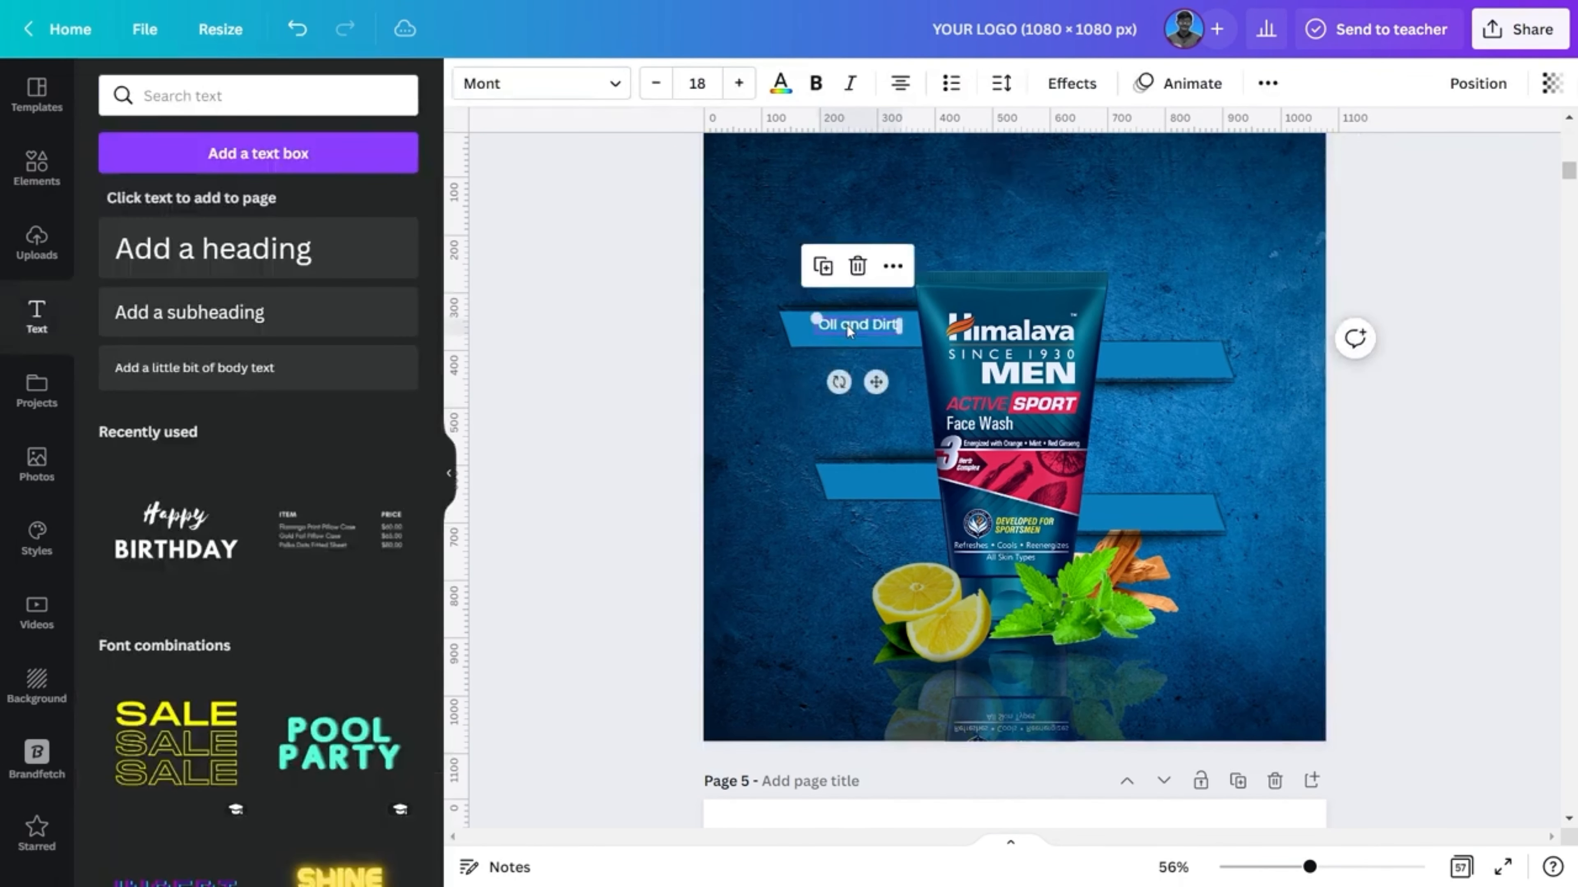
left_click(495, 87)
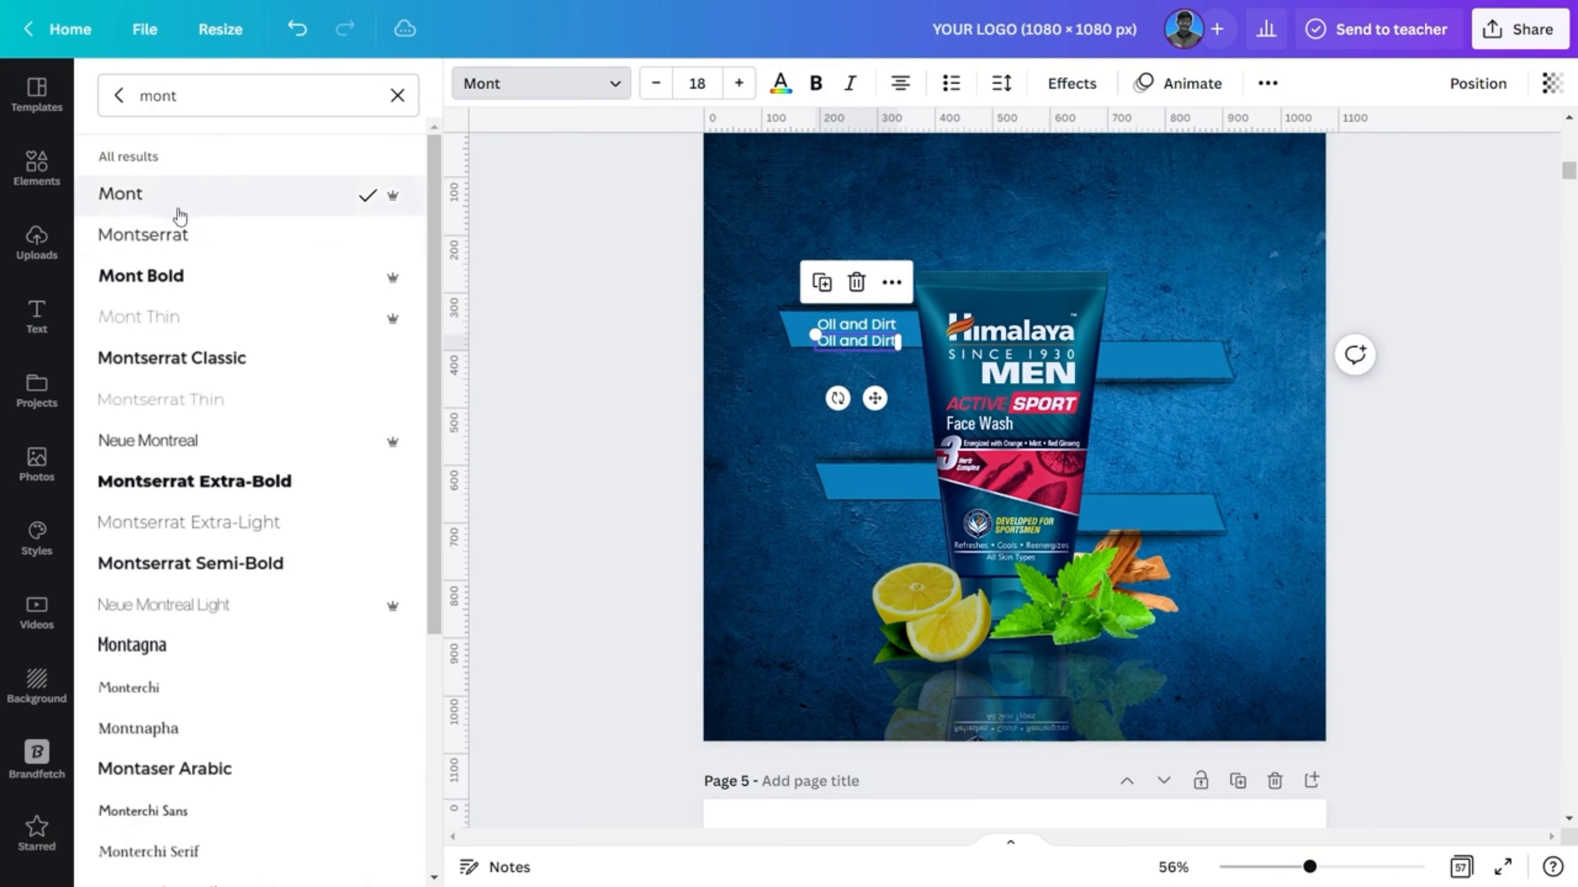
left_click(178, 318)
left_click(798, 370)
left_click(857, 341)
left_click_drag(898, 350, 878, 342)
Step: Group the two "Oil and Dirt" text lines and place a copy of the group on the lower left bar
left_click_drag(1309, 867, 1339, 866)
right_click(756, 195)
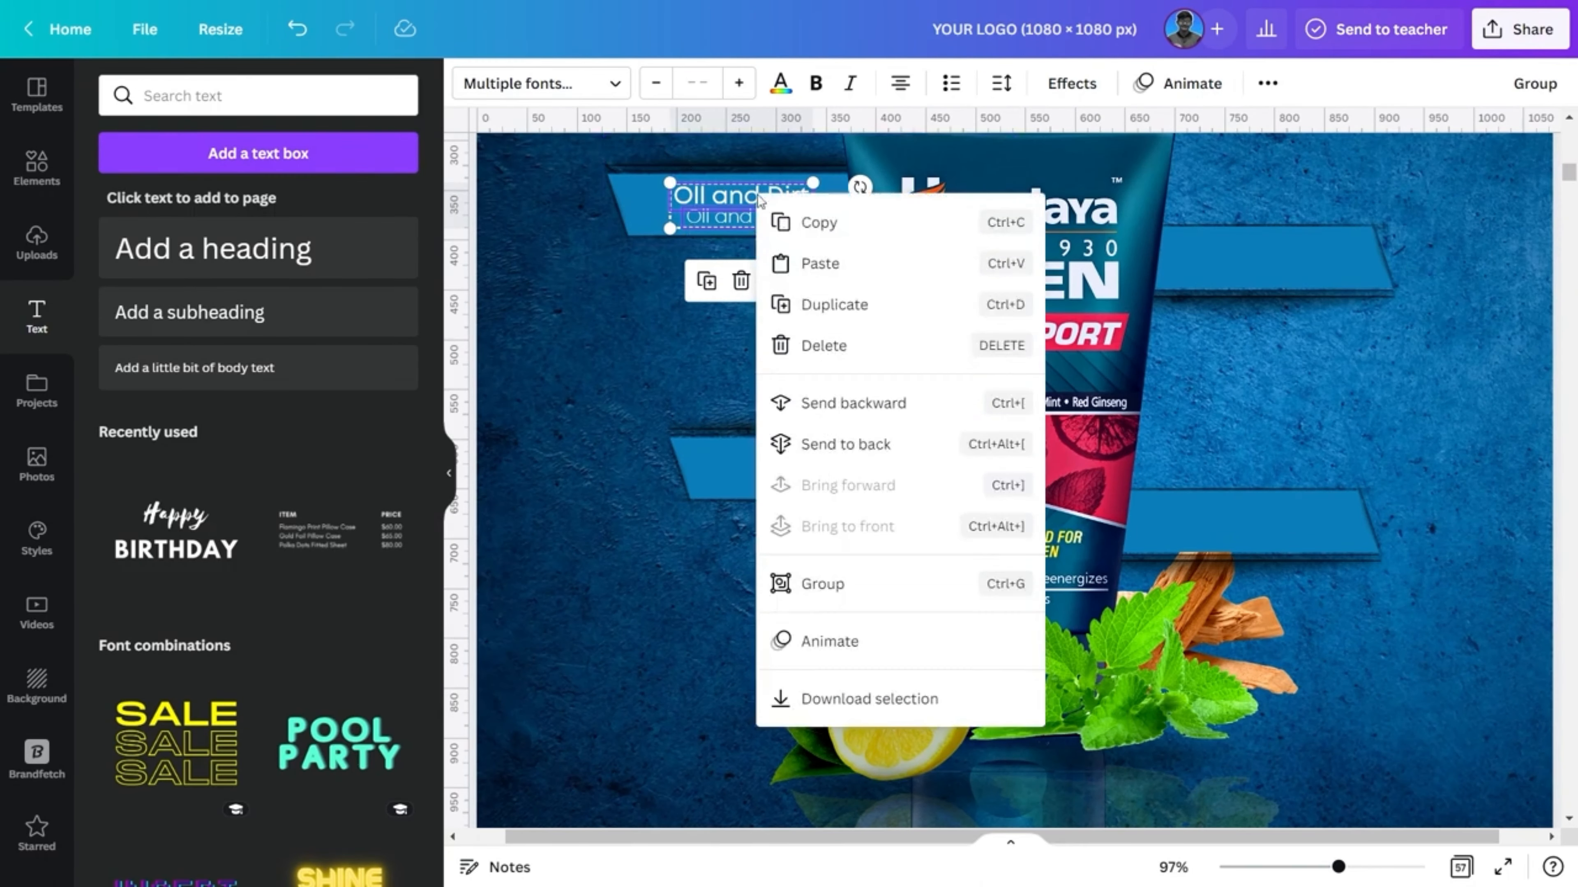
left_click(823, 583)
scroll(730, 239, "up", 1)
left_click_drag(739, 300, 786, 548)
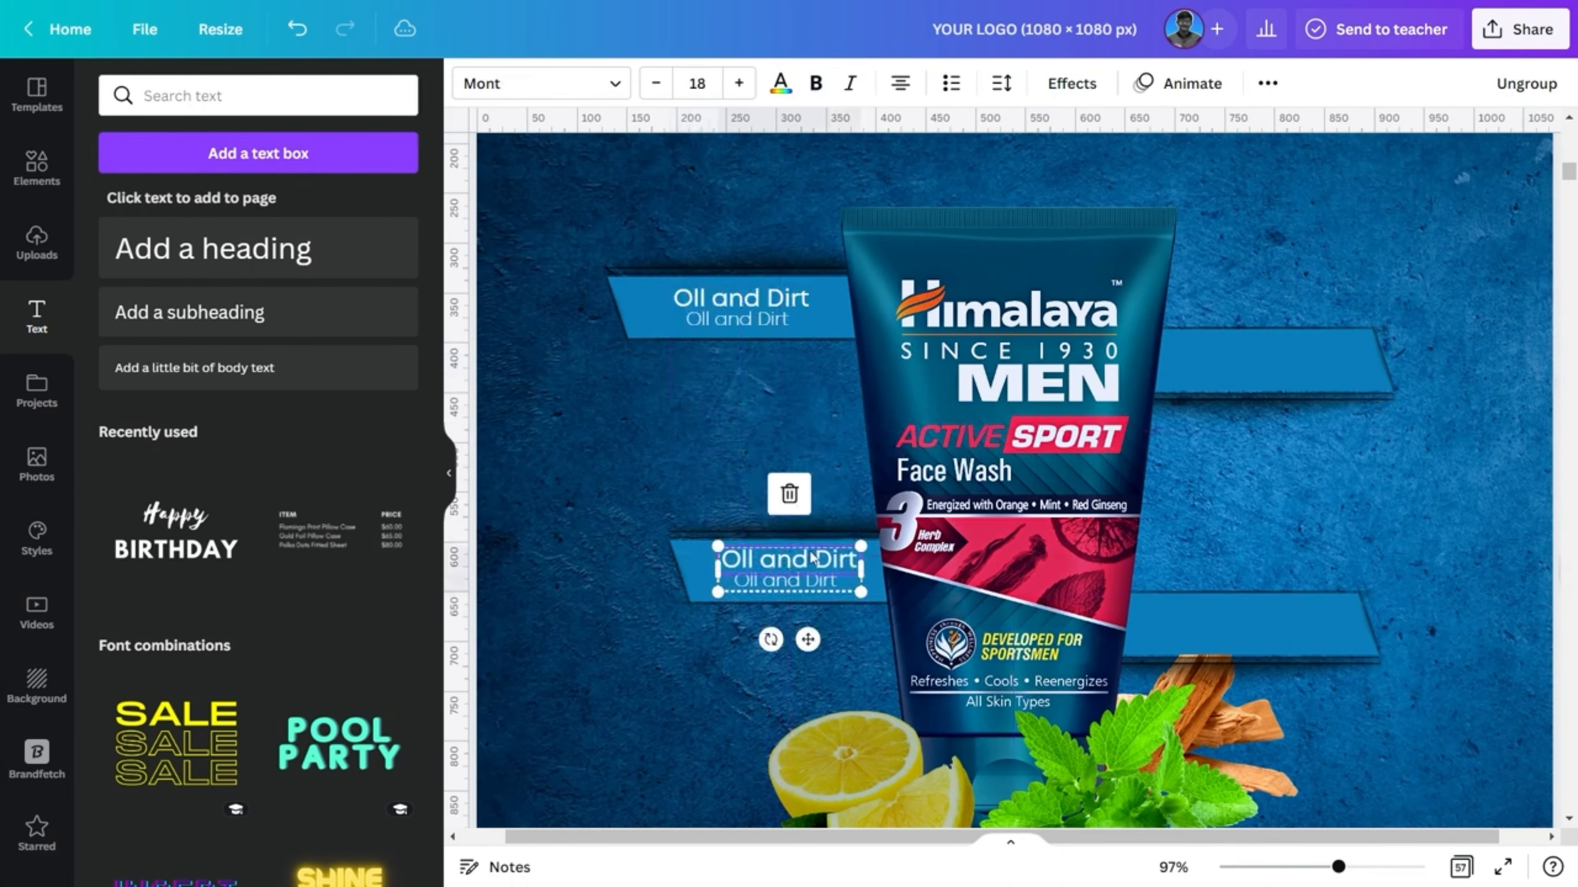
Step: Place copies of the two-line label on the lower right bar and the upper right bar
right_click(748, 562)
left_click(823, 377)
scroll(823, 398, "down", 2)
left_click_drag(835, 614, 1230, 420)
scroll(1231, 429, "up", 1)
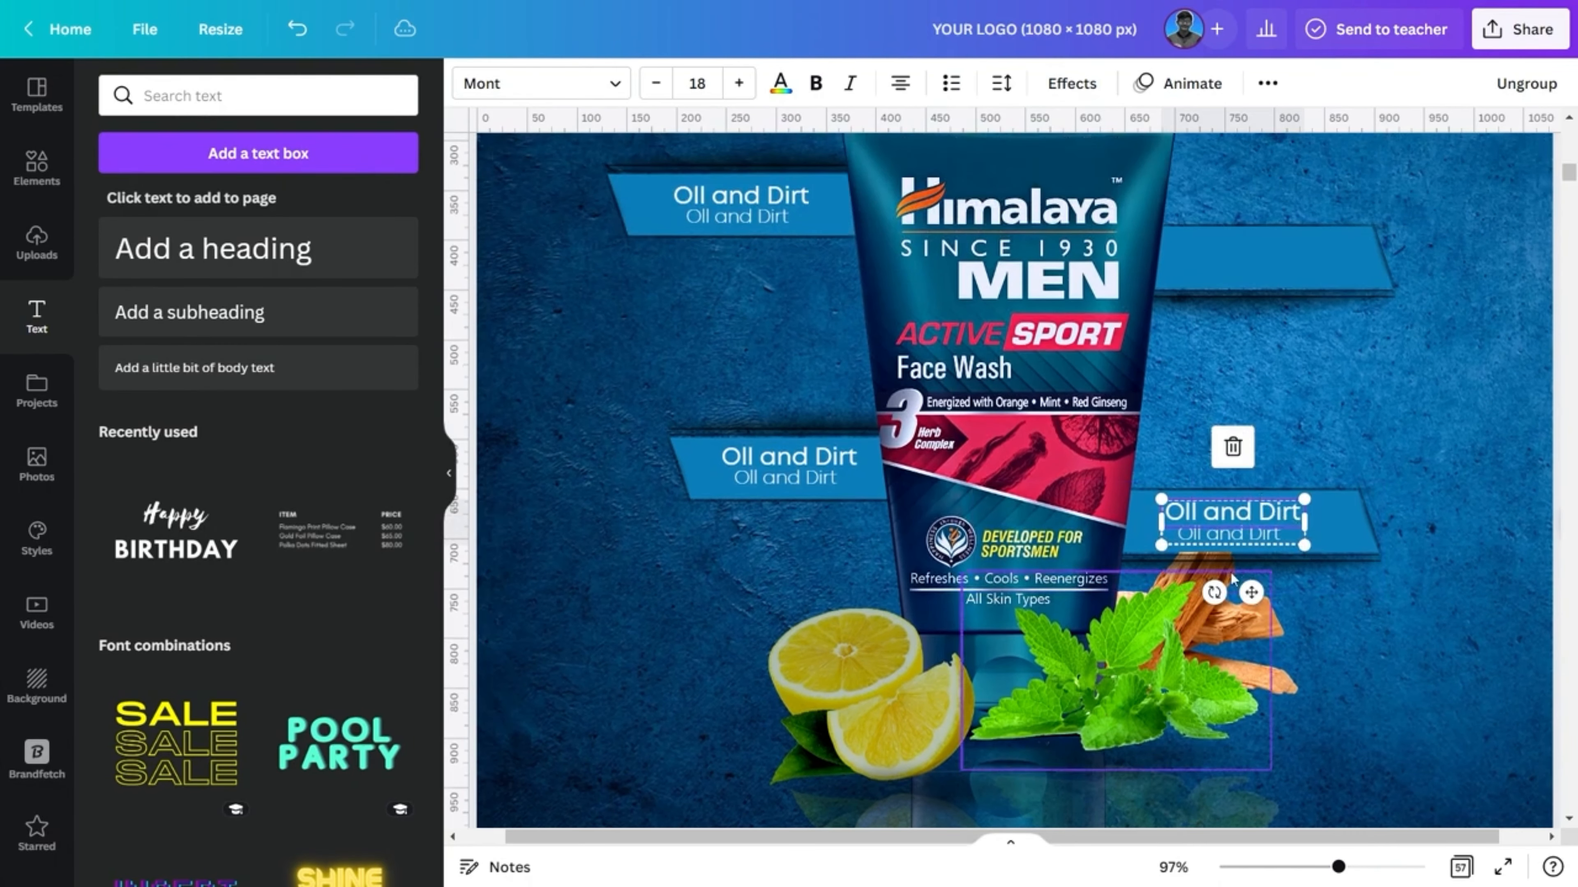
right_click(1232, 521)
left_click(1285, 378)
left_click_drag(1265, 606, 1277, 326)
left_click(1270, 373)
scroll(1243, 385, "up", 1)
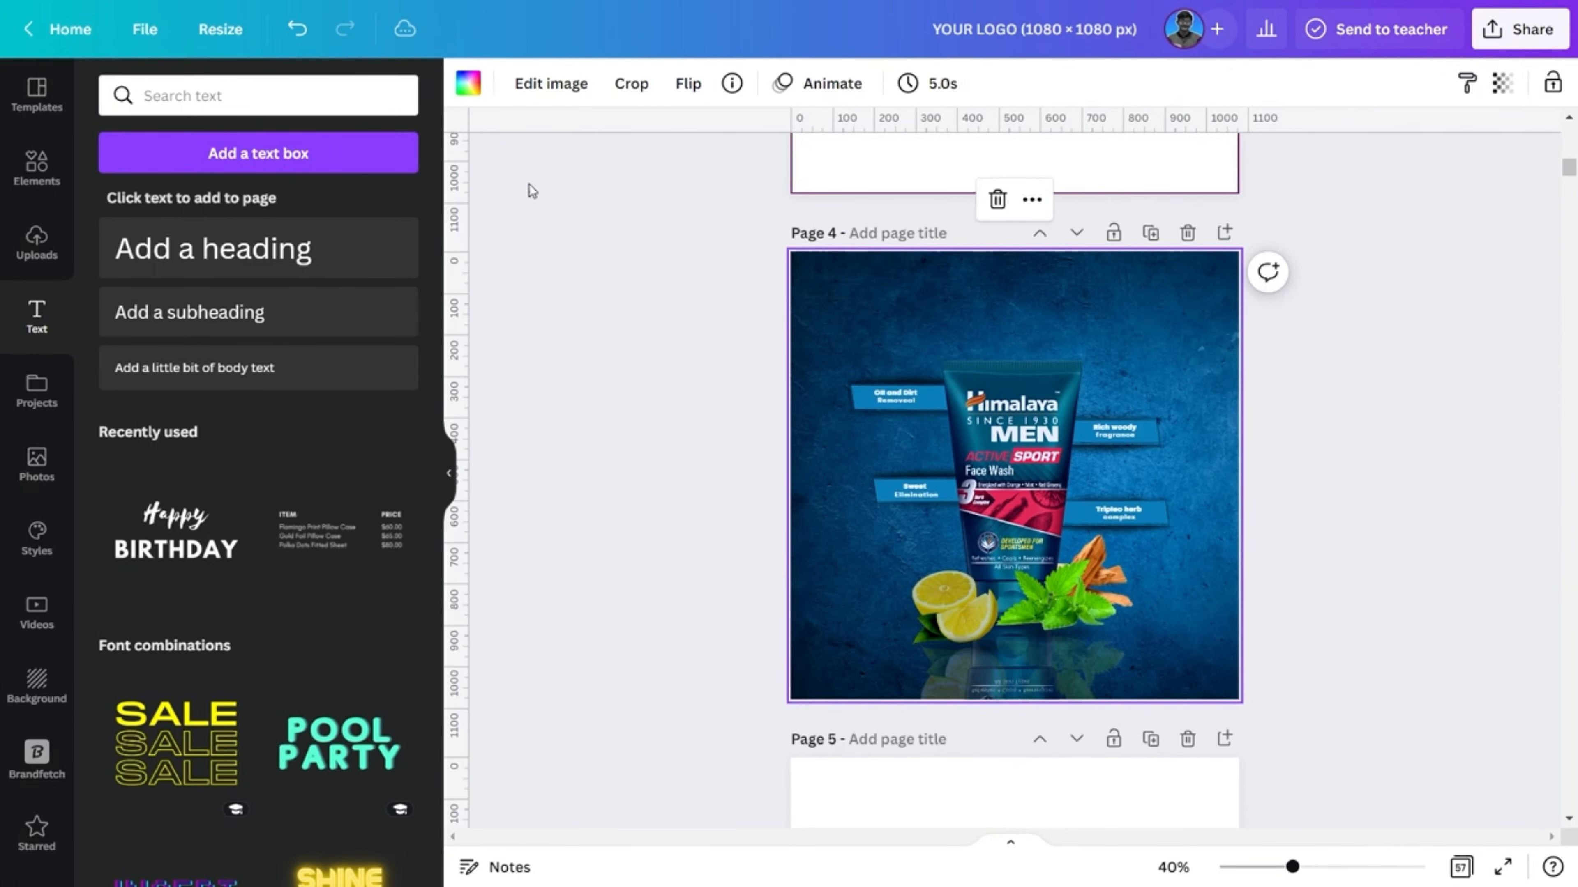
Step: Search the elements for "shadow" and add the soft square shadow to the face wash page
left_click(37, 165)
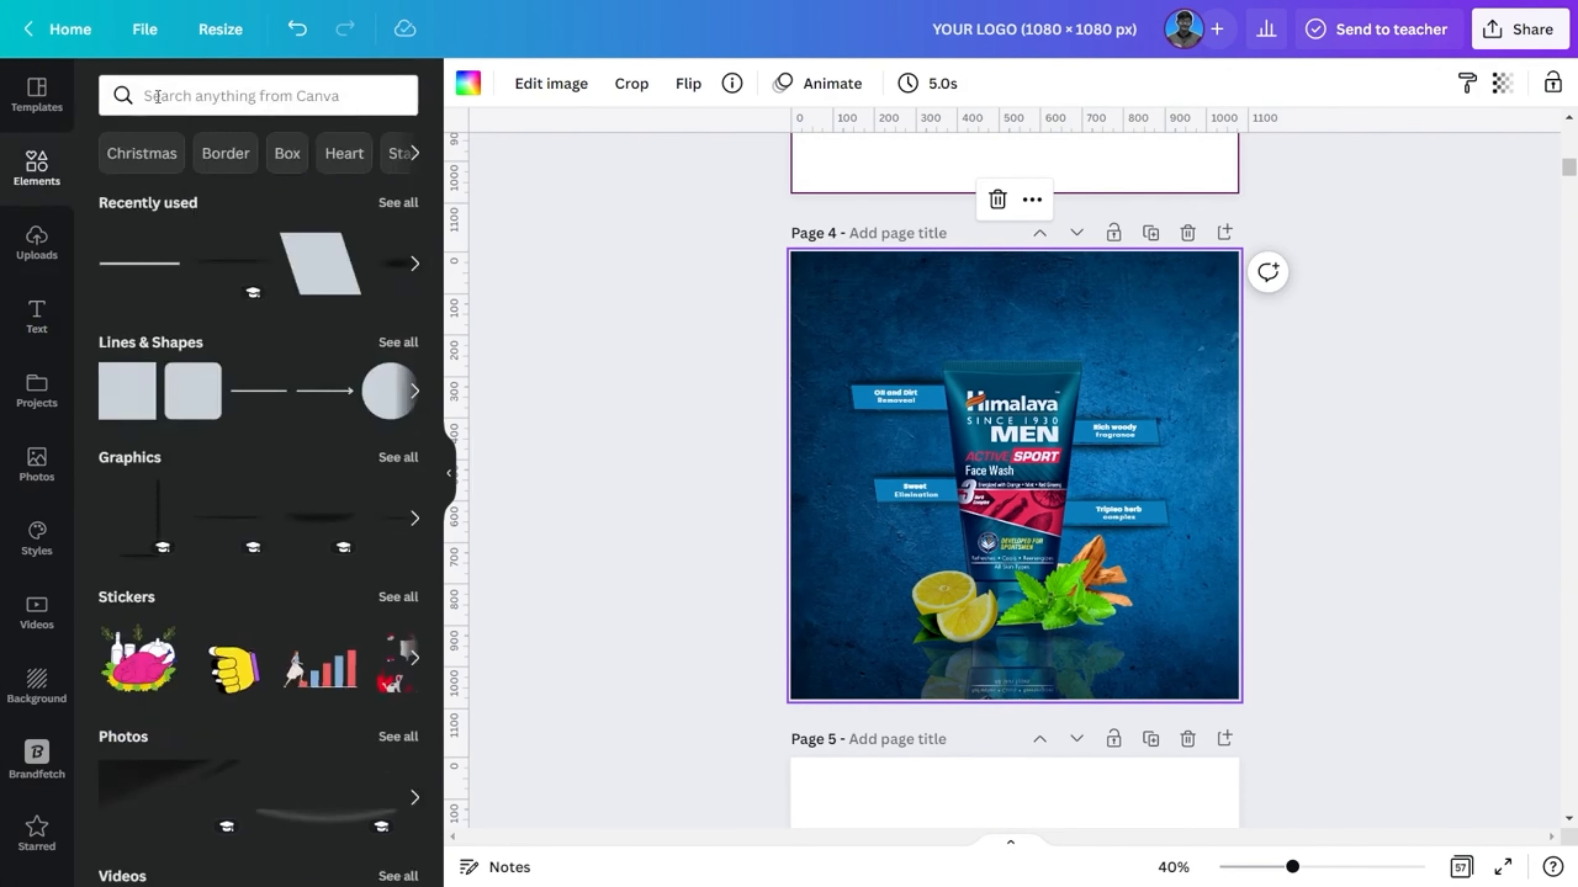
left_click(158, 96)
type("sha")
left_click(159, 351)
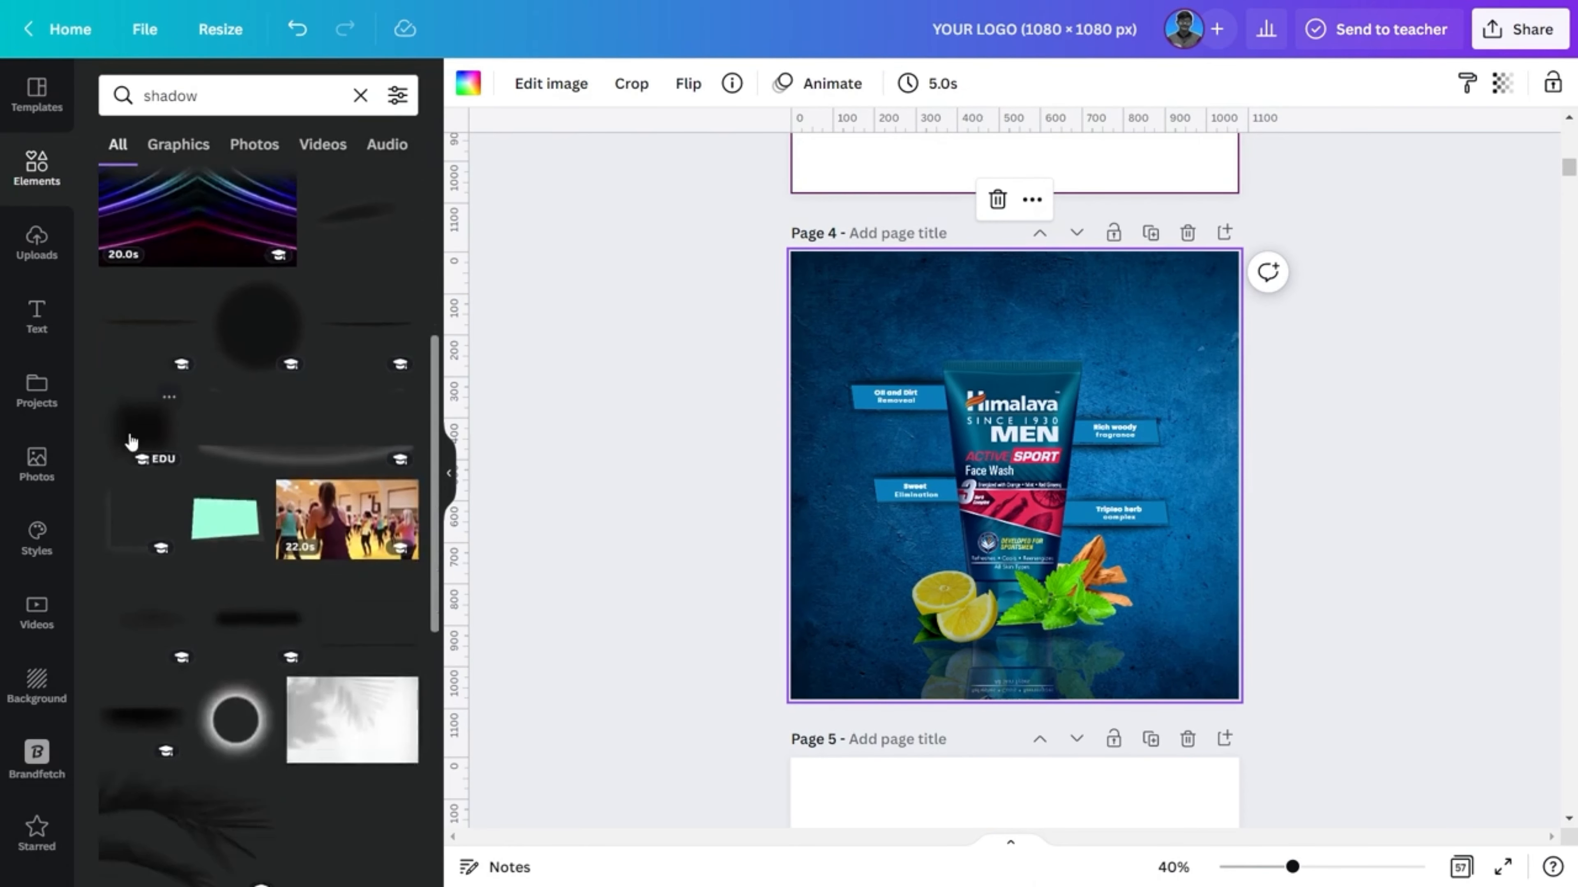
left_click(132, 441)
scroll(994, 659, "up", 2)
Step: Send the square shadow to the back and move it down around the lower half of the tube
right_click(1002, 676)
left_click(1085, 581)
right_click(1030, 622)
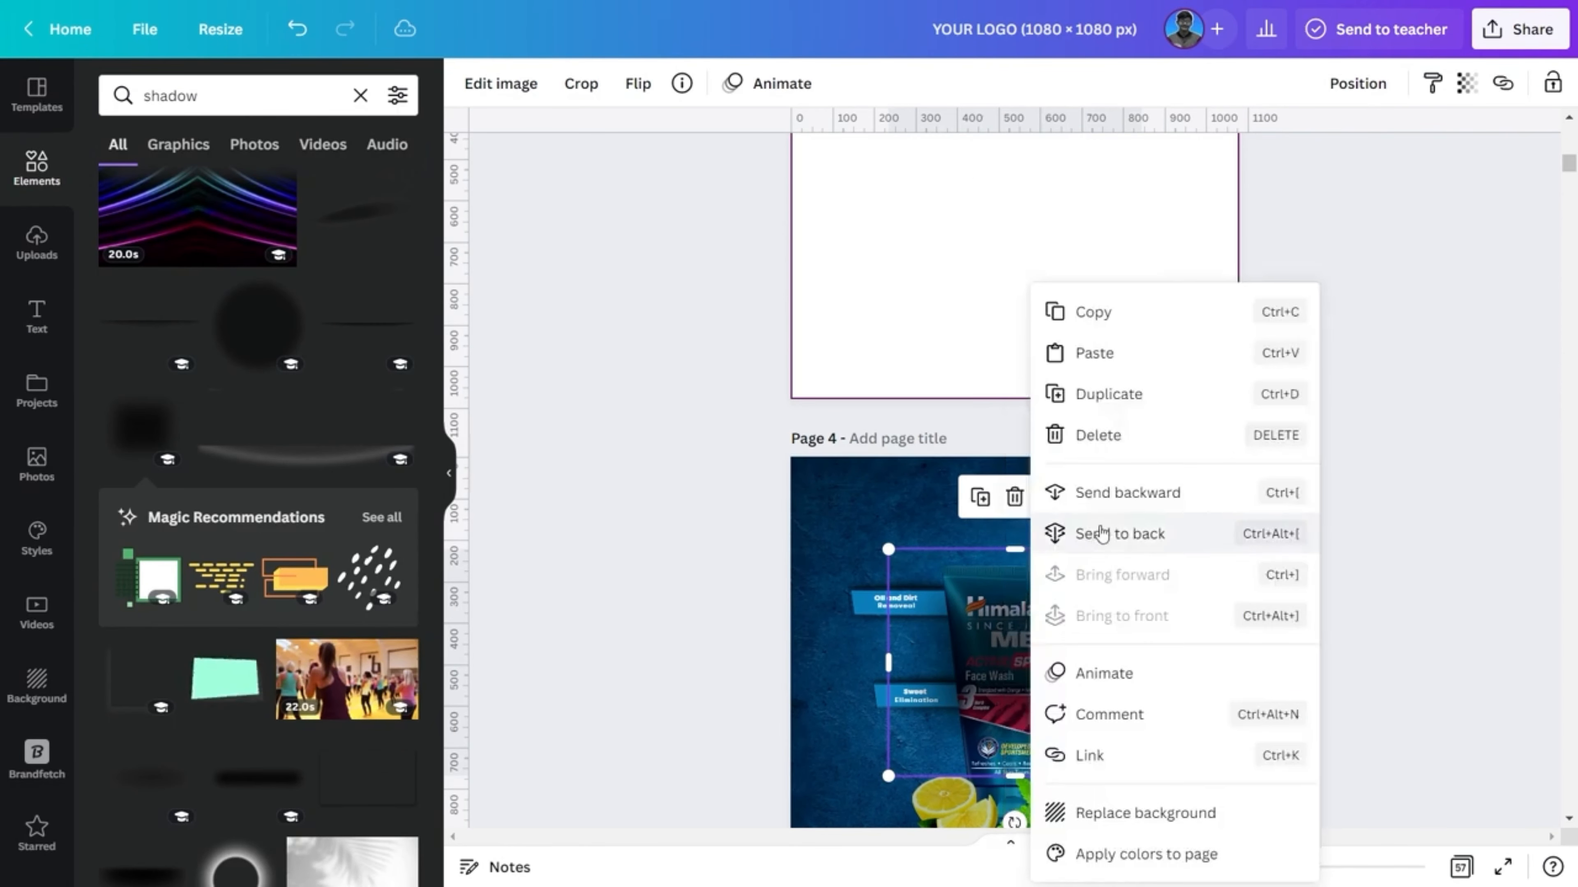
left_click(1100, 533)
scroll(994, 373, "down", 2)
left_click_drag(1059, 366, 1059, 487)
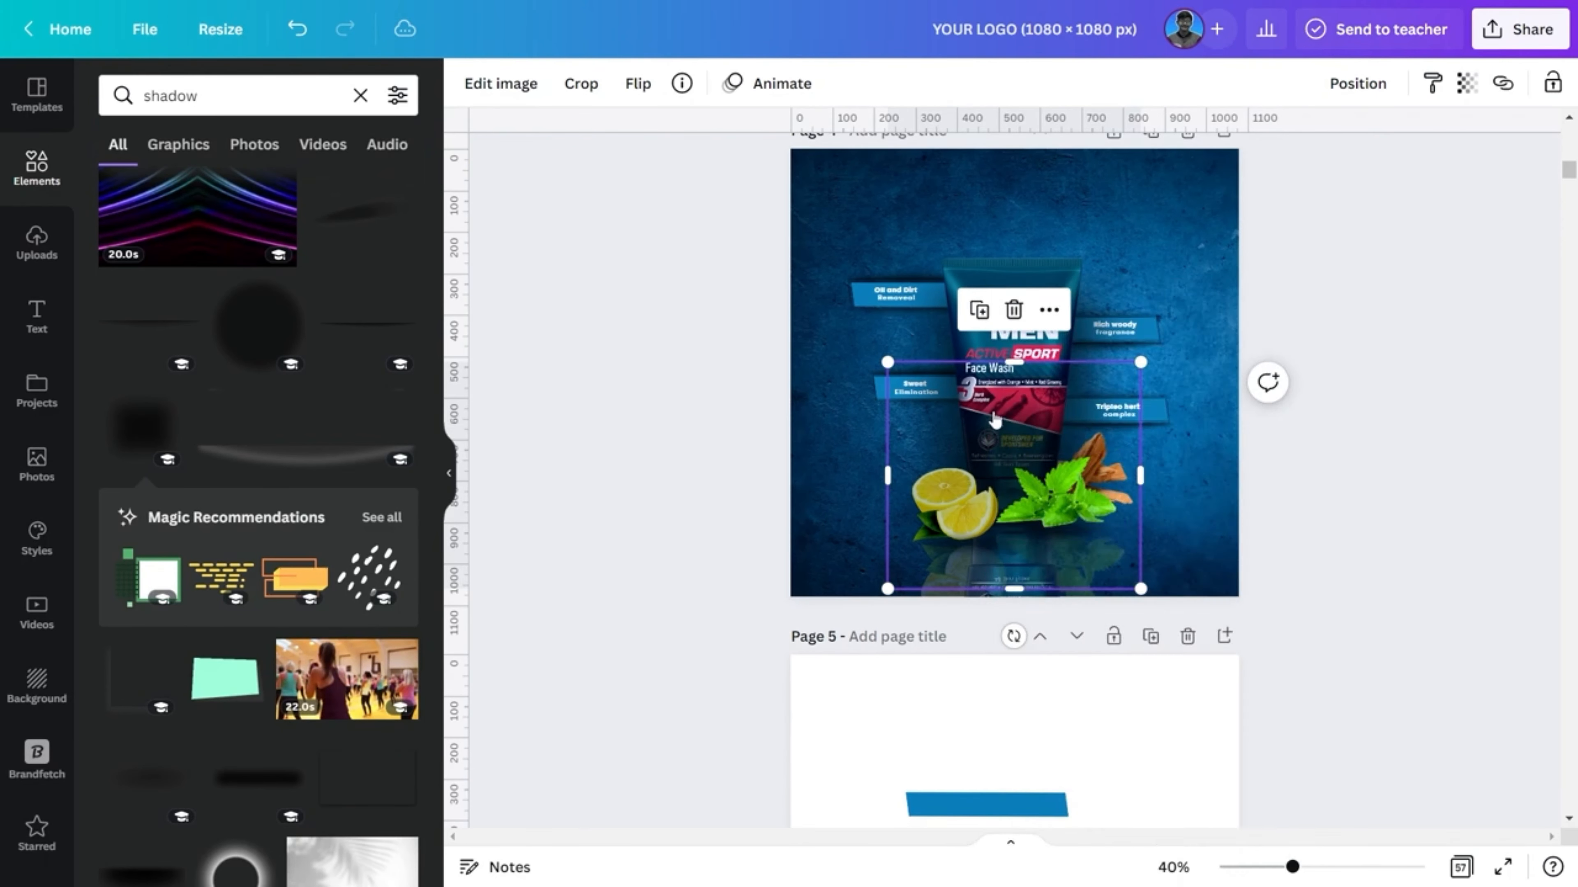
key("Escape")
scroll(1225, 483, "up", 1)
left_click(1225, 483)
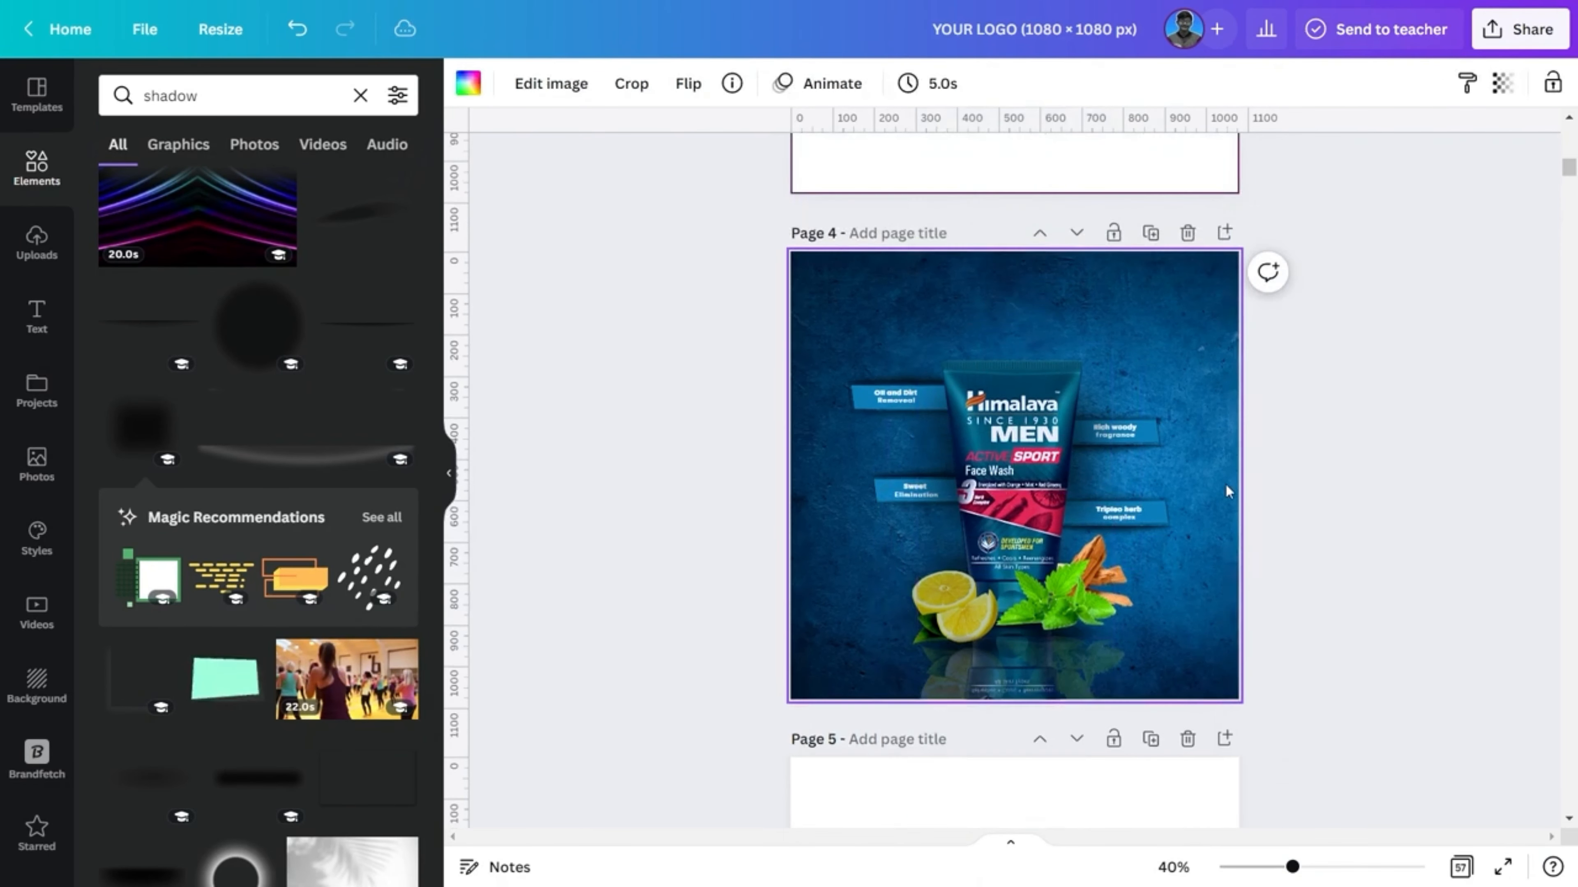
Step: Add the heading "HIMALAYA" in the design's upper left area and a body text line to go with it
left_click_drag(1293, 867, 1303, 869)
left_click(37, 317)
left_click(264, 269)
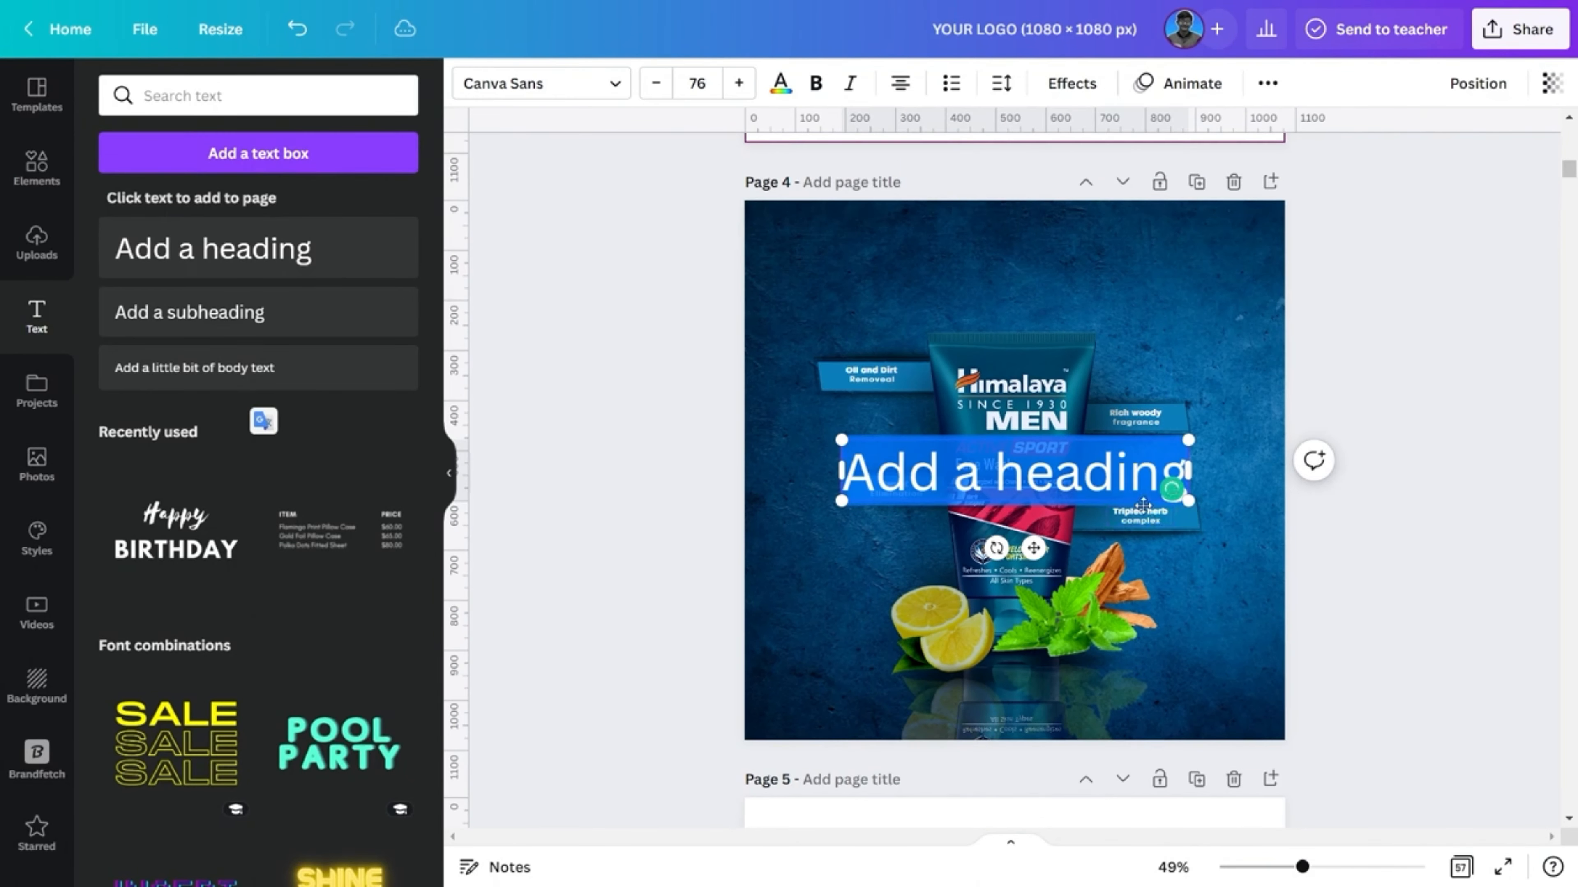
type("HIMALAYA")
left_click_drag(1112, 479, 1003, 270)
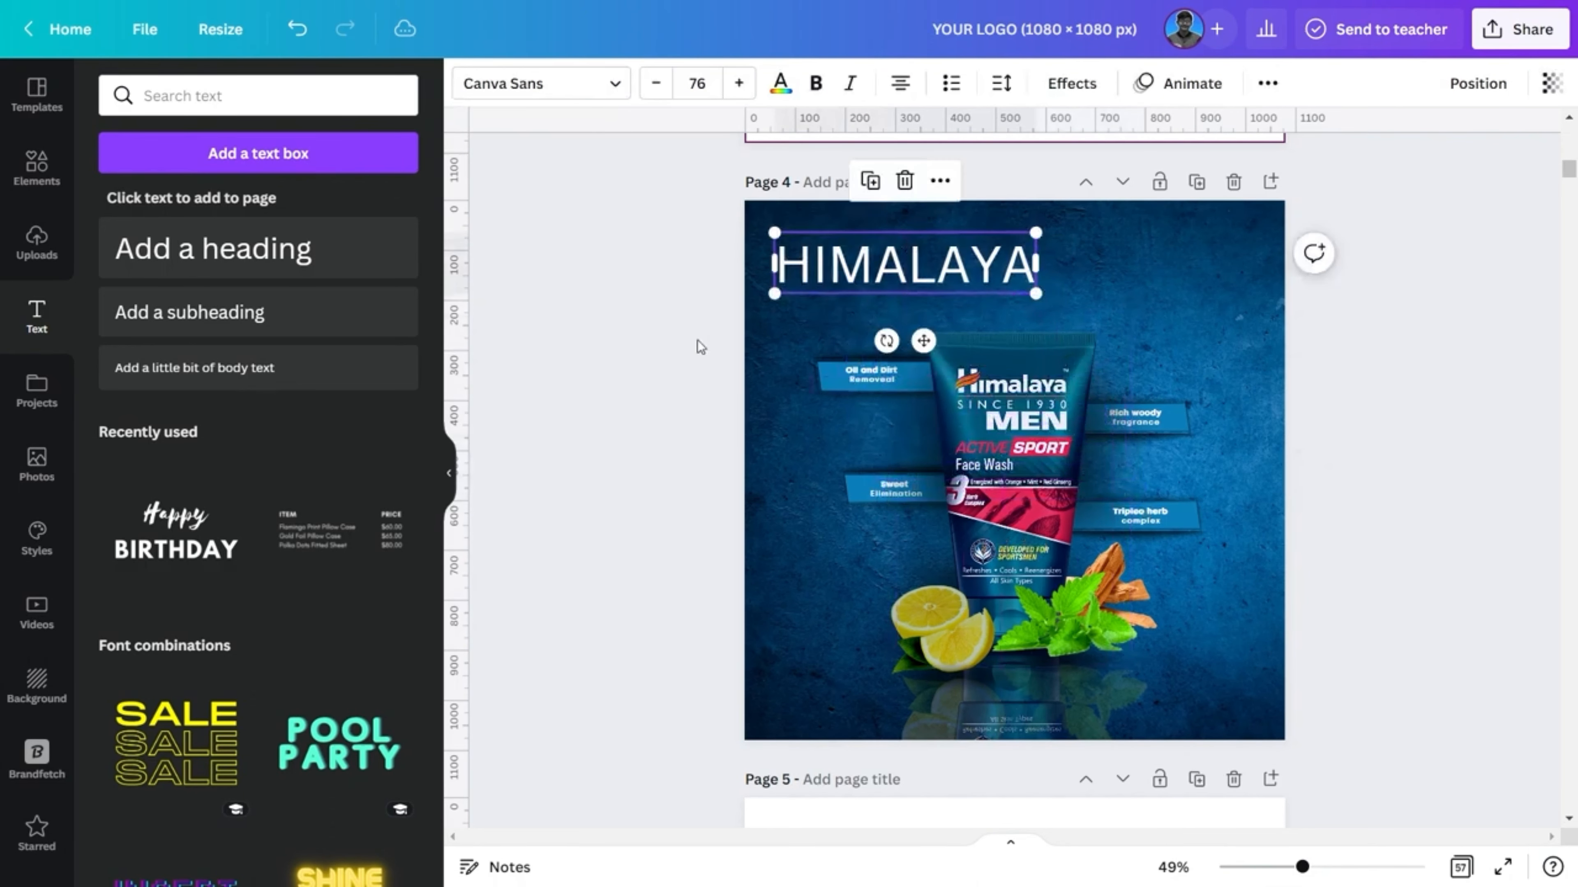
left_click(155, 367)
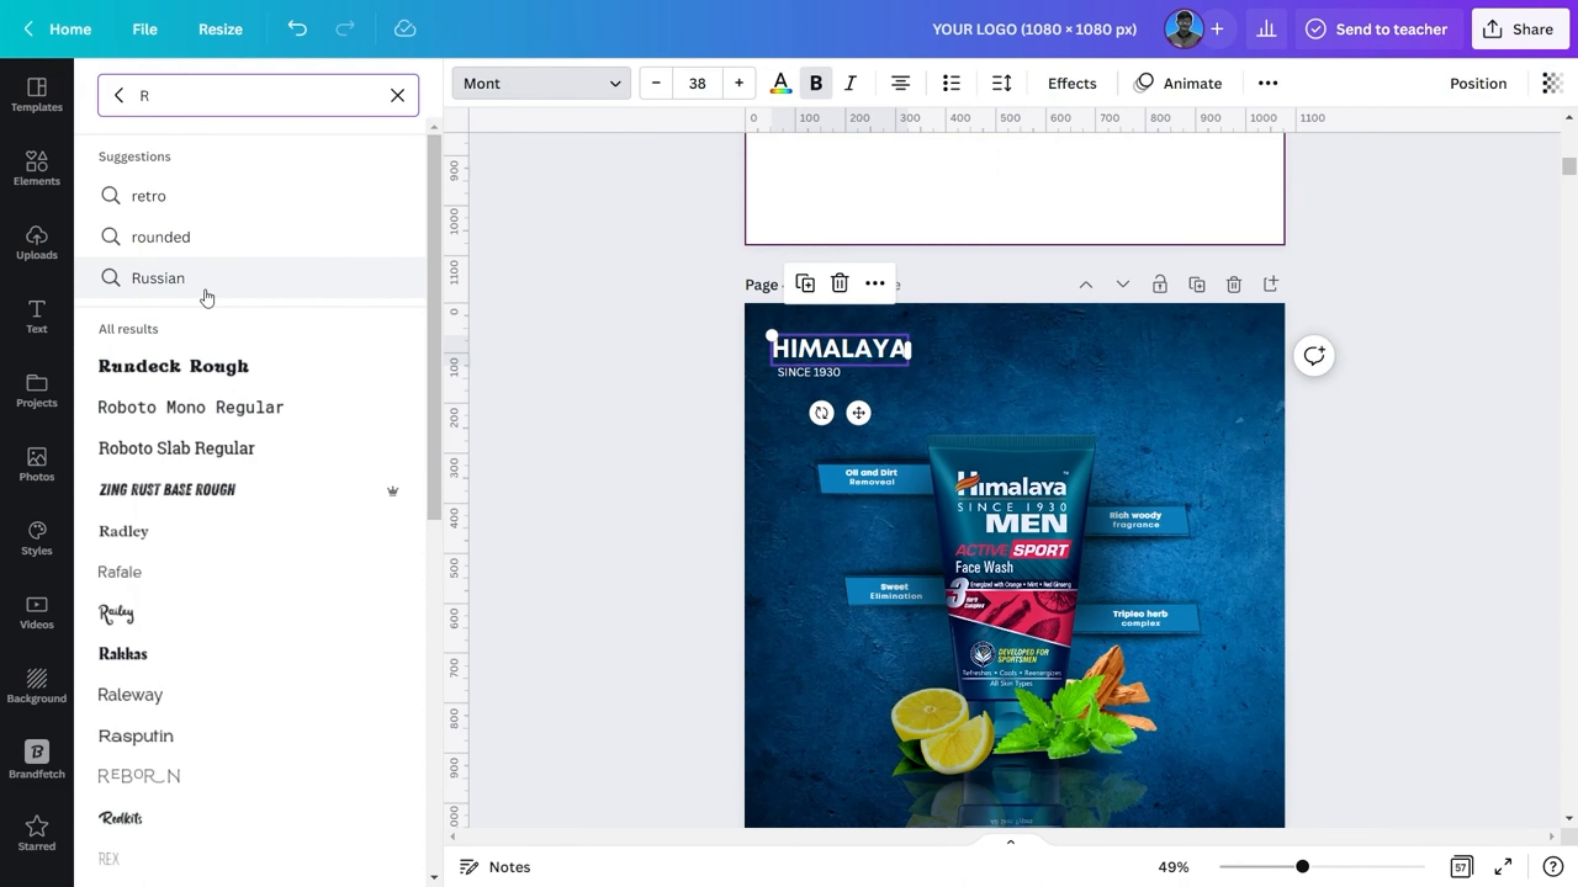
Step: Set the HIMALAYA text's font to Raleway and turn off its bold style
scroll(215, 311, "down", 3)
key("BackSpace")
scroll(243, 311, "down", 6)
scroll(243, 312, "up", 4)
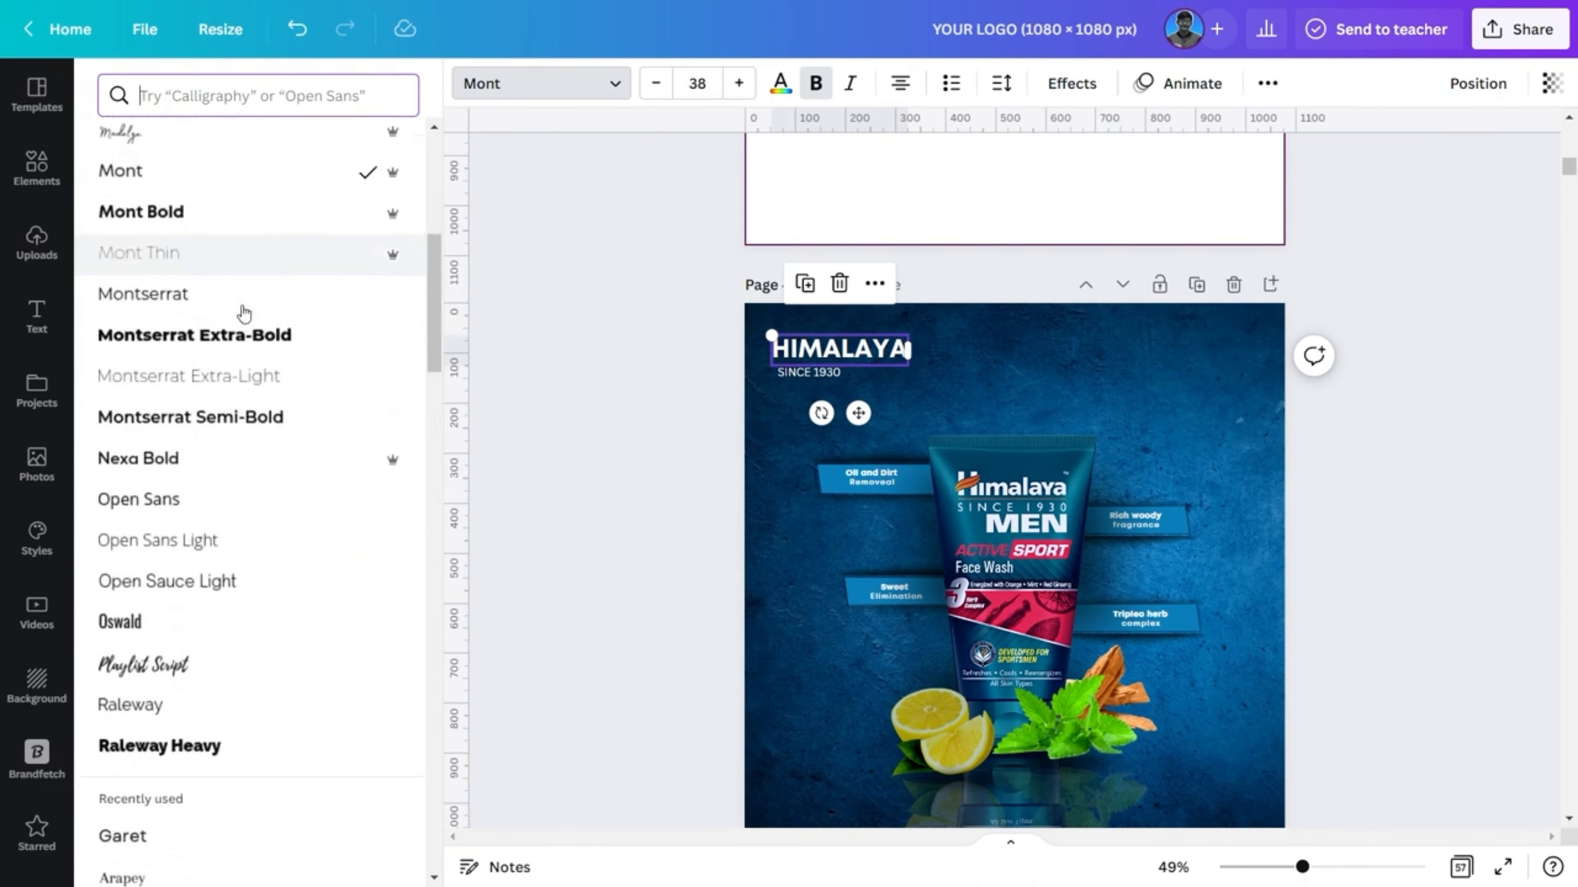
scroll(243, 312, "down", 1)
left_click(170, 646)
left_click(945, 381)
left_click(896, 361)
left_click(1004, 82)
left_click(816, 84)
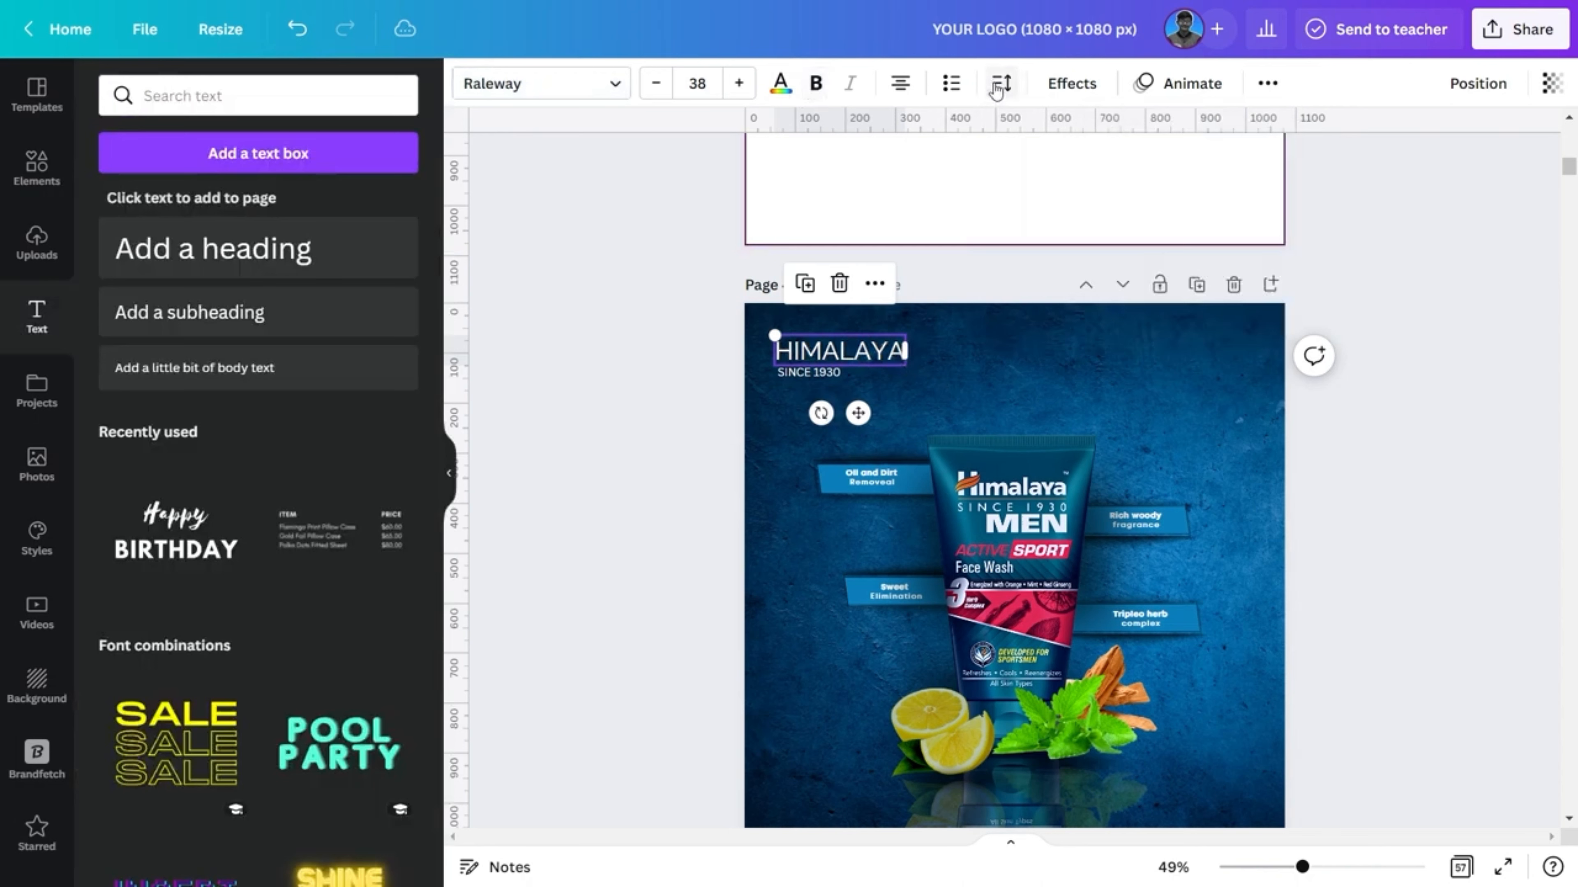
Step: Slightly increase the letter spacing of the HIMALAYA text
left_click(1002, 84)
left_click_drag(1068, 173, 1077, 173)
left_click(947, 380)
left_click(859, 359)
Step: Widen the letter spacing of the "SINCE 1930" line so it fits the width of HIMALAYA
left_click(804, 359)
left_click(1002, 83)
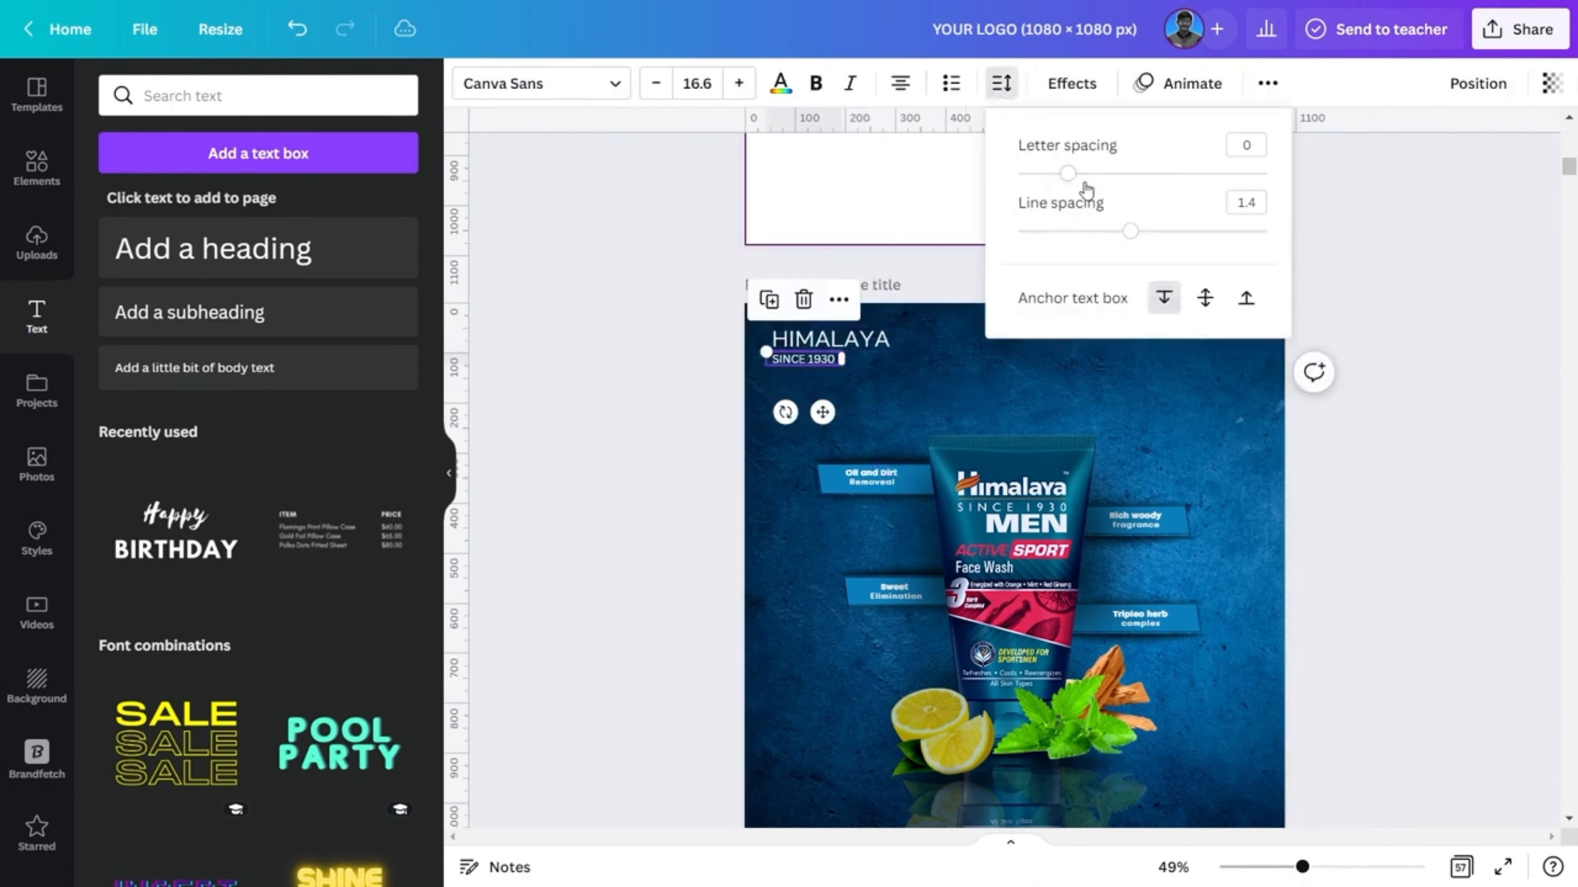
left_click_drag(842, 366, 779, 335)
left_click(972, 376)
left_click(930, 385)
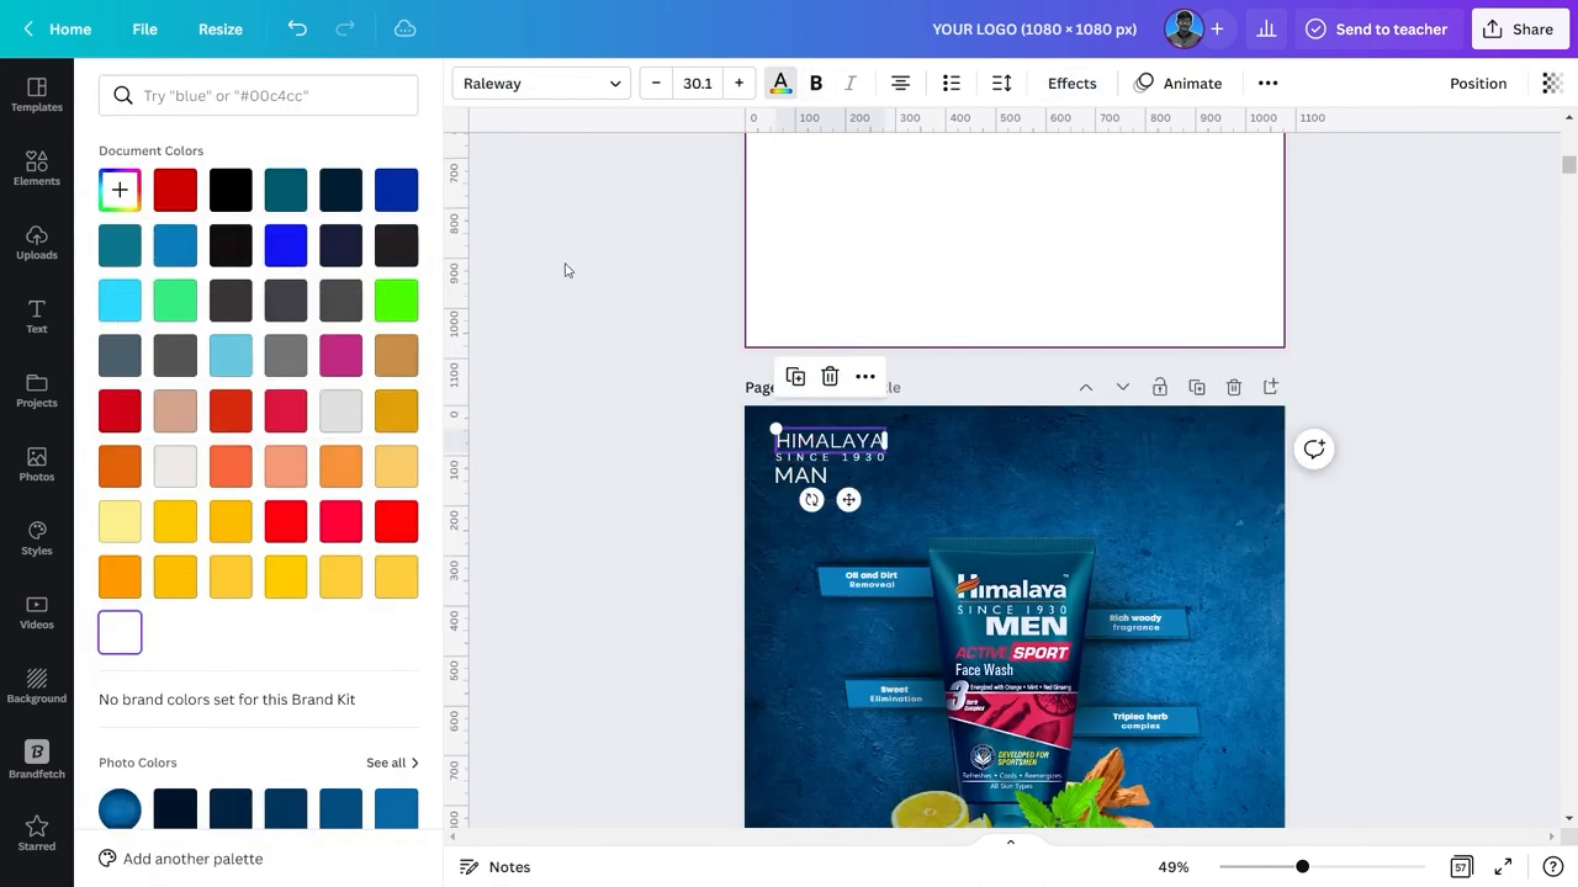
Step: Apply the custom cyan #2ECAF5 to the HIMALAYA text
left_click(119, 189)
type("2ECAF5")
key("Return")
Step: Colour the "SINCE 1930" line yellow #FFCB30 from the document colours
left_click(826, 457)
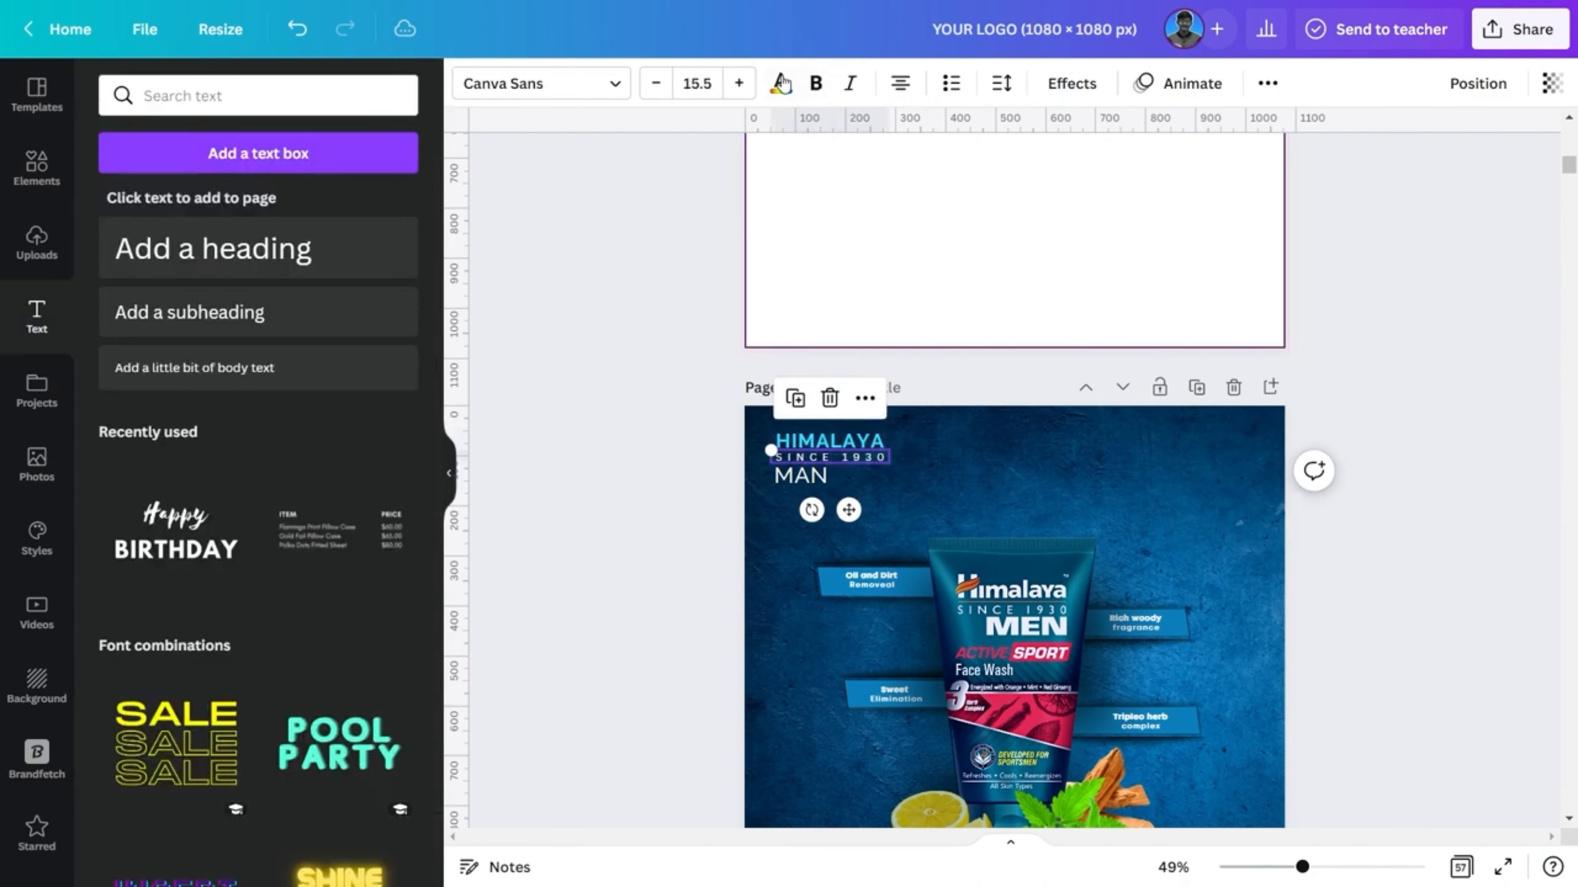
left_click(780, 82)
left_click(240, 583)
left_click(127, 204)
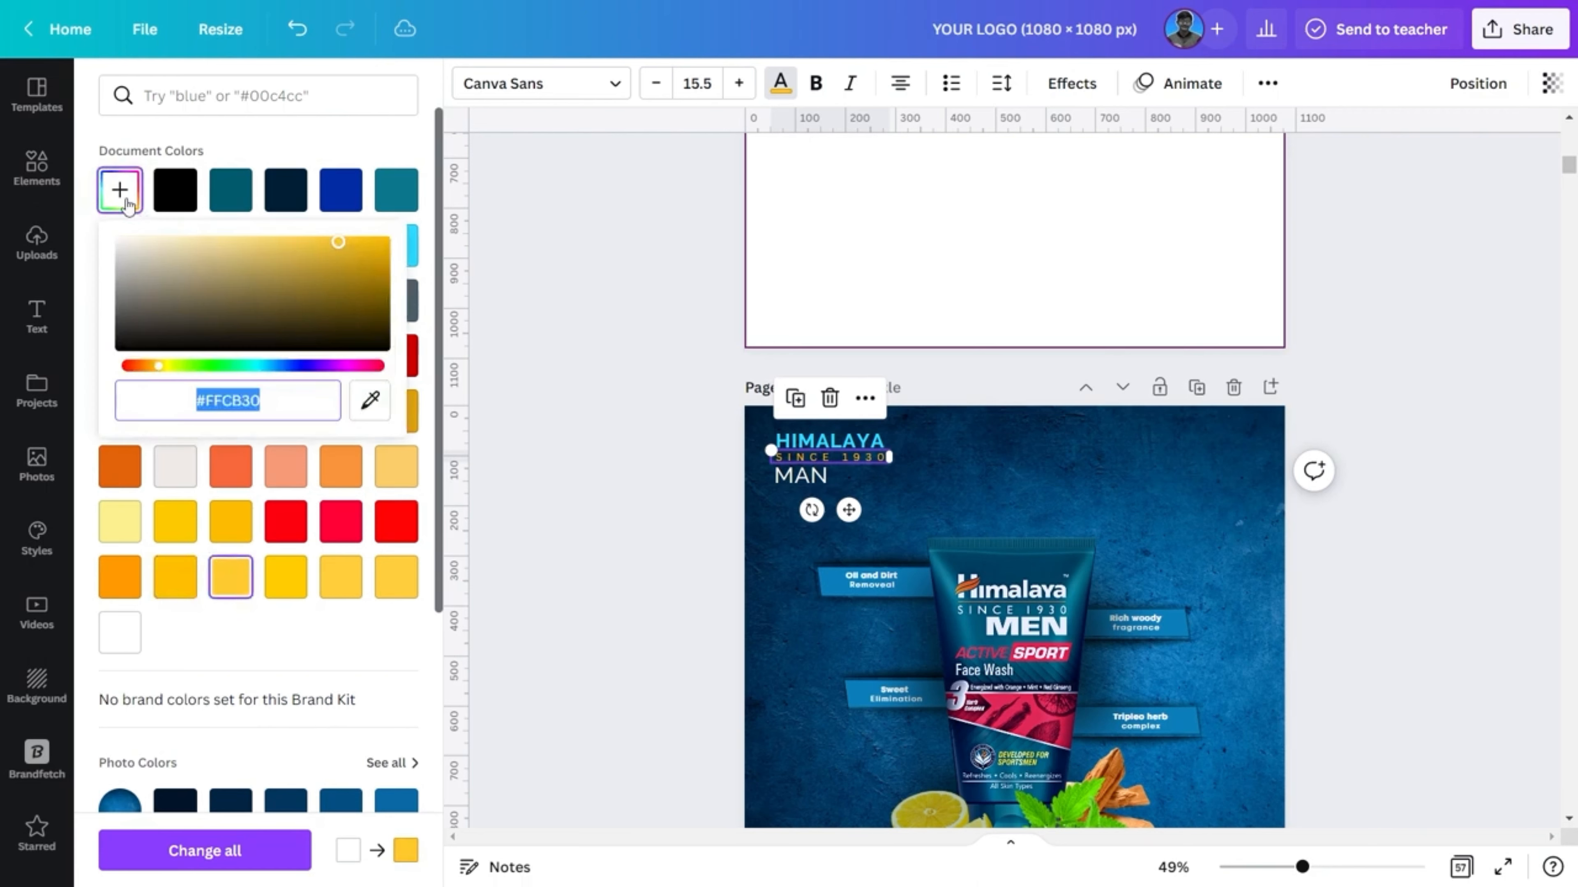
Step: Apply the custom cyan #2EDAFF to the "MAN" text
left_click(801, 475)
left_click(780, 83)
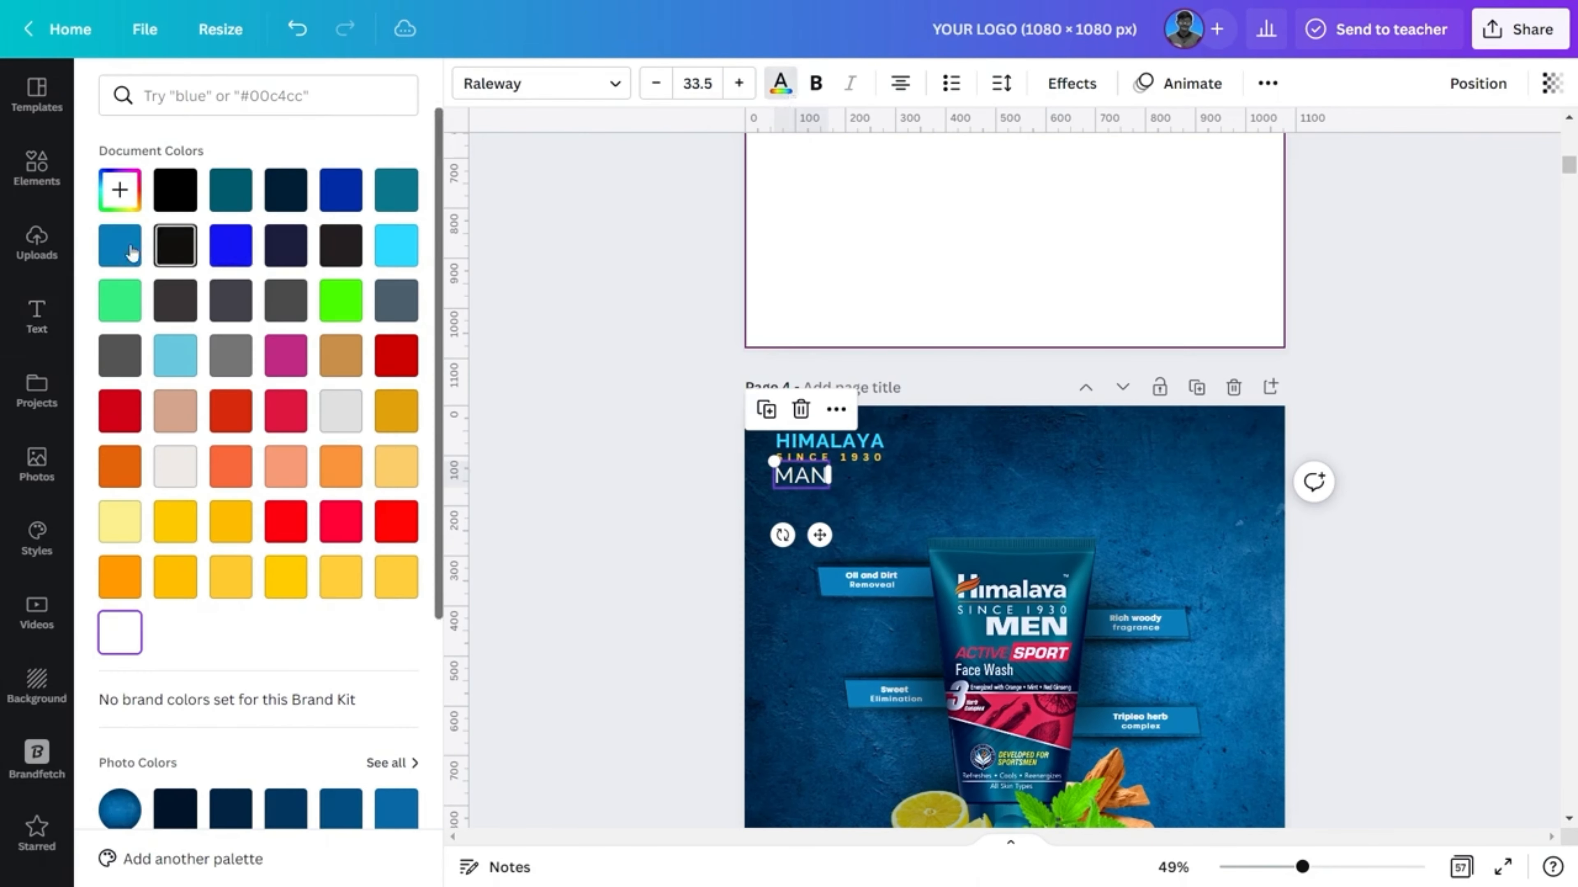
left_click(119, 190)
type("#2EDAFF")
key("Return")
left_click(988, 501)
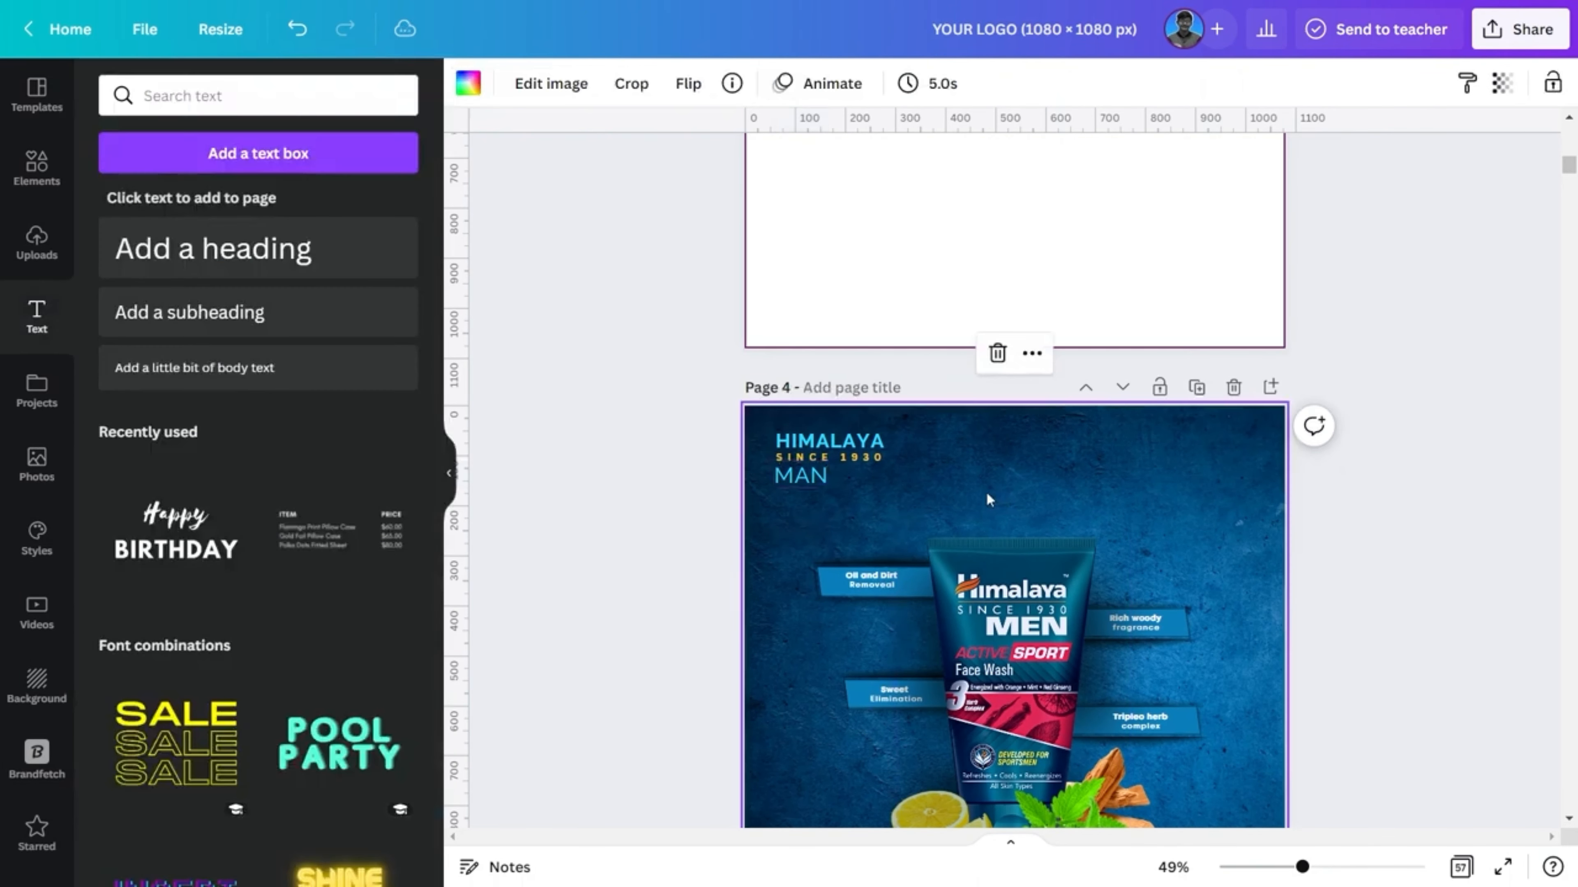
Step: Search the elements for "SHADOW" and place a thin shadow over the "SINCE 1930" line
left_click(37, 167)
type("SHADOW")
key("Return")
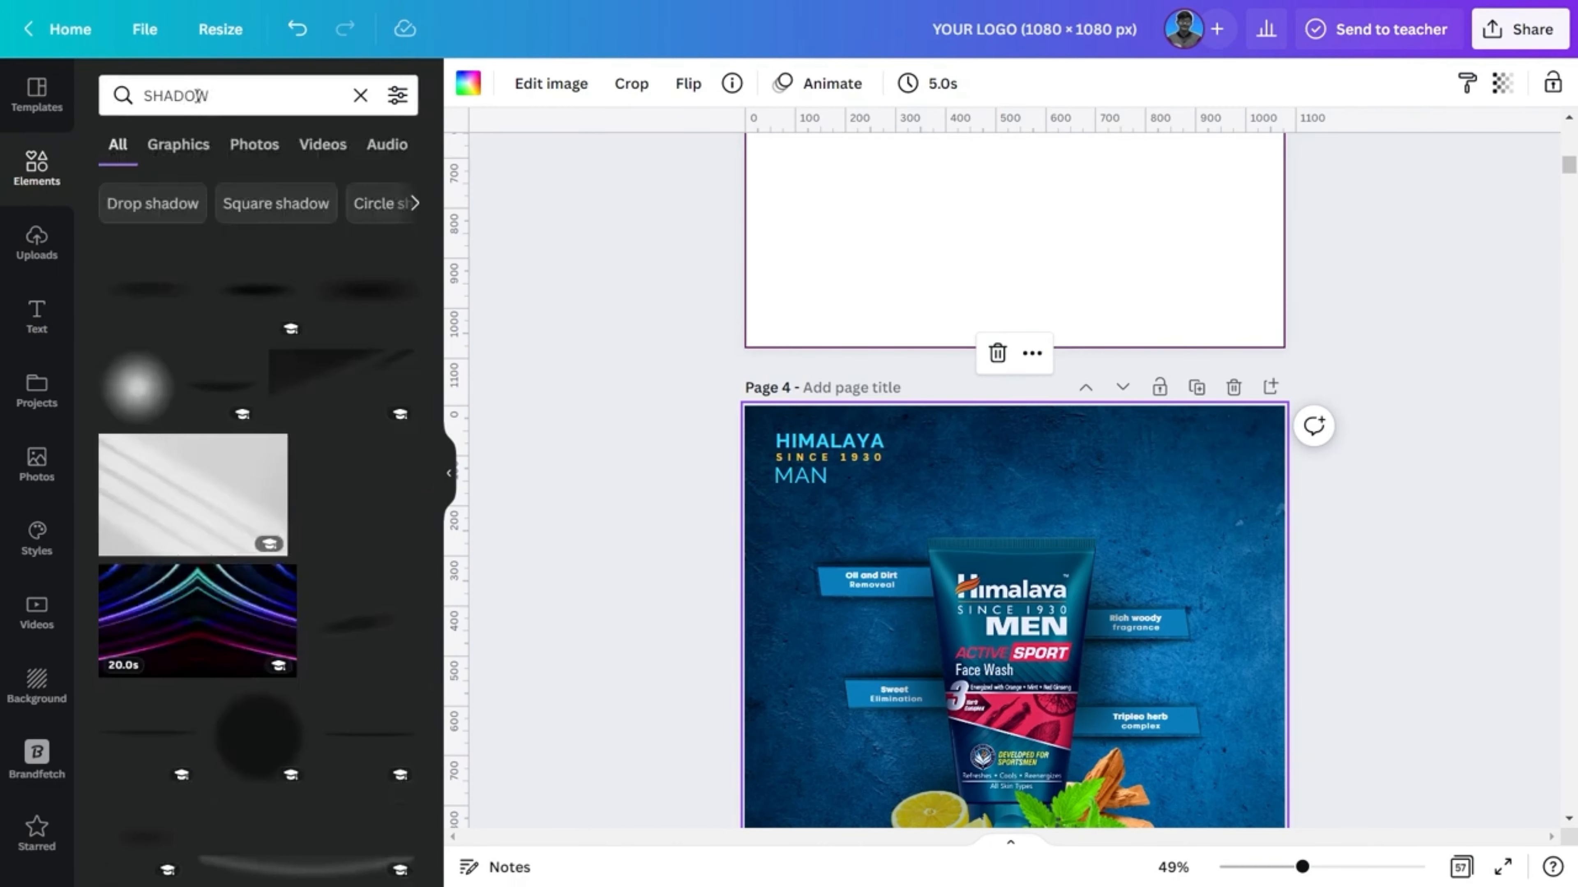
left_click(954, 562)
left_click_drag(818, 453, 818, 451)
Step: Stretch the thin shadow to span the full width of the "SINCE 1930" line
scroll(819, 453, "up", 5)
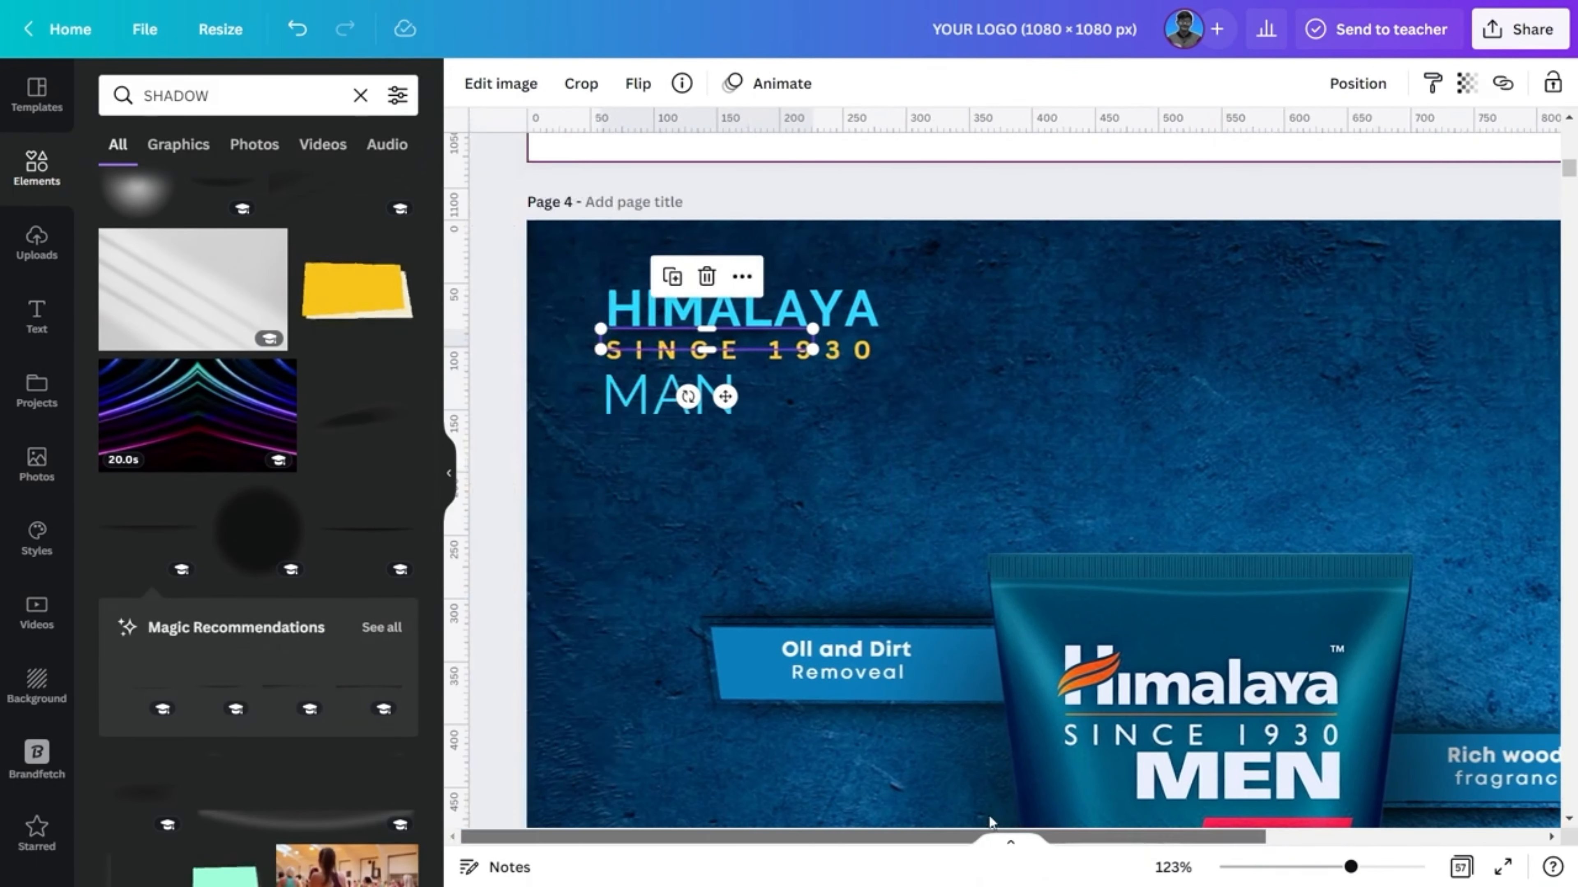
left_click_drag(814, 347, 891, 354)
scroll(893, 385, "down", 1)
left_click_drag(891, 287, 888, 290)
left_click(825, 266)
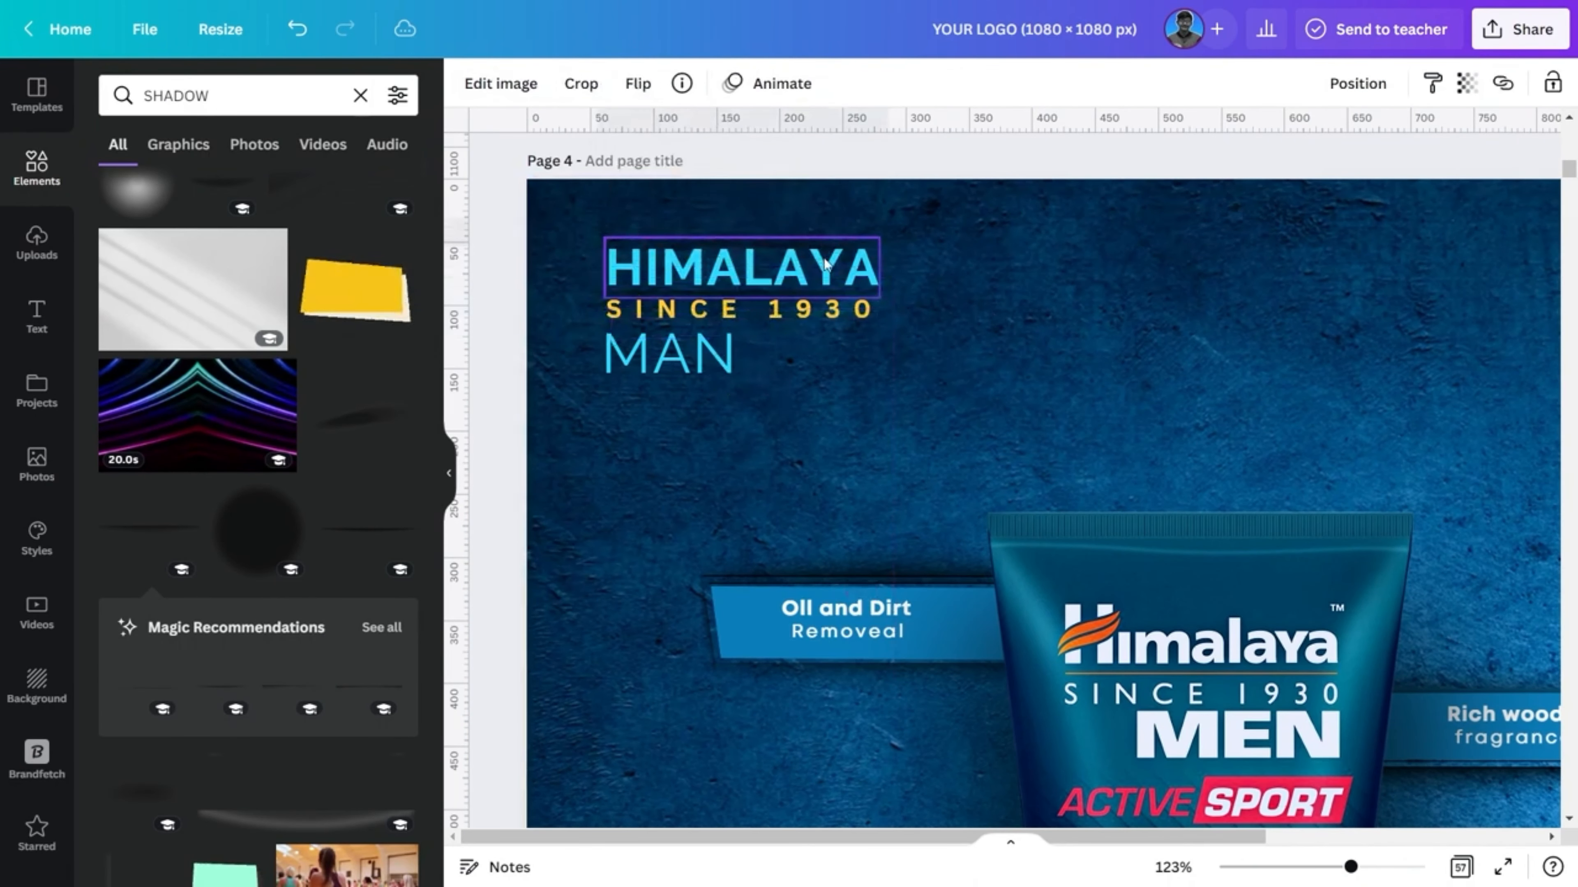
Step: Position copies of the thin shadow behind the HIMALAYA and "SINCE 1930" lines
left_click_drag(760, 498, 764, 344)
left_click_drag(749, 270, 751, 274)
left_click(824, 357)
left_click(783, 262)
left_click_drag(770, 345, 770, 310)
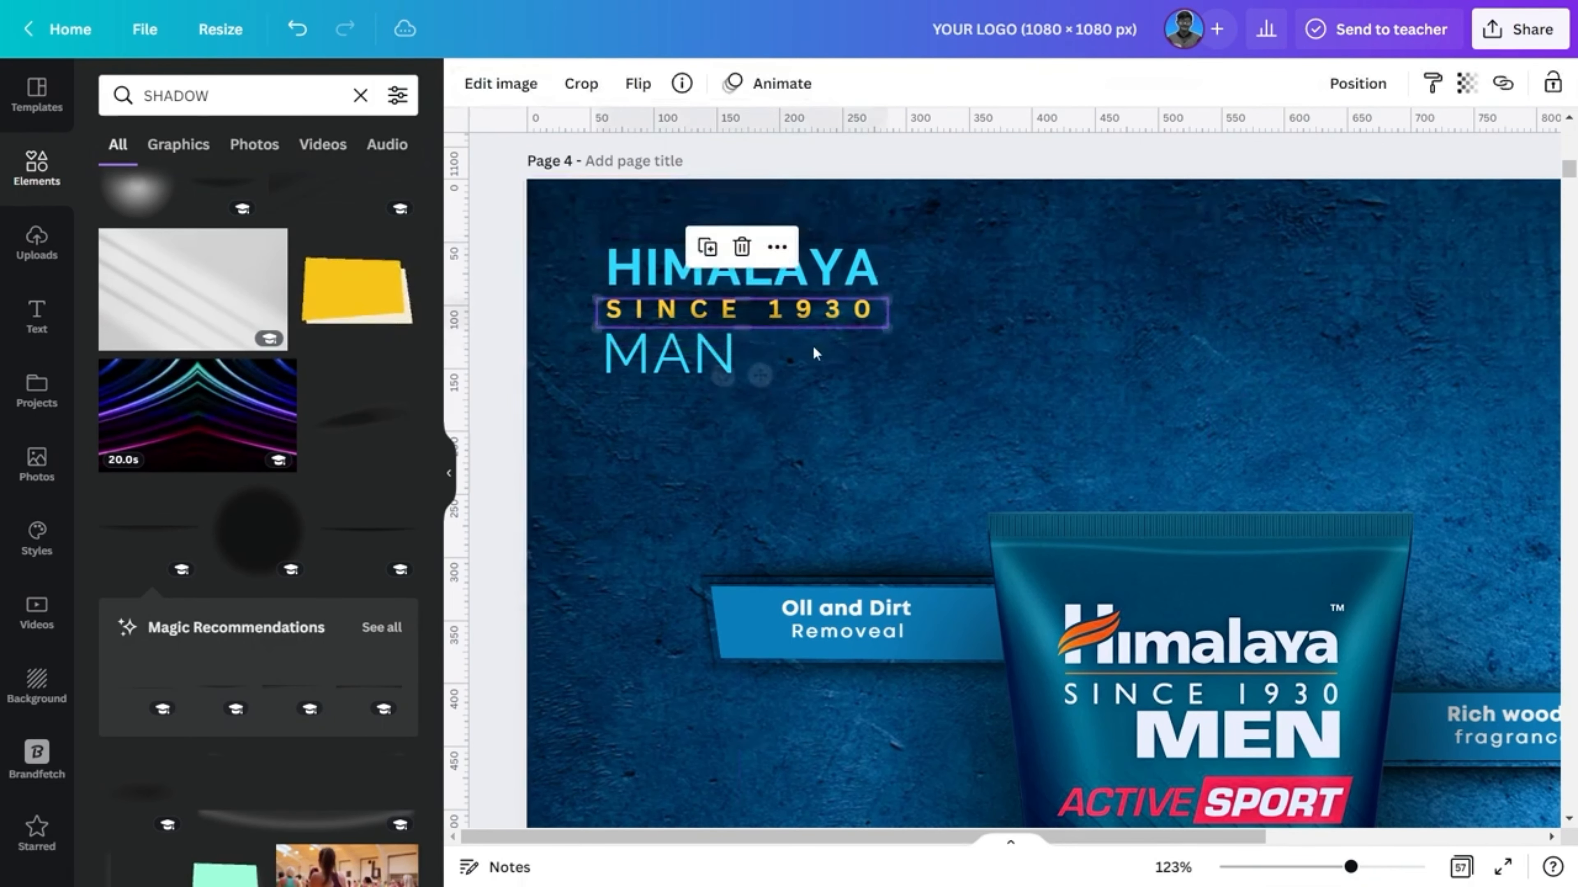
Step: Move a thin shadow up to the base of the "MAN" text and flip it
left_click(813, 353)
left_click_drag(725, 395, 725, 364)
left_click(688, 84)
left_click(662, 188)
left_click(808, 435)
Step: Add a straight line element and colour it cyan #31DAFF
left_click(361, 95)
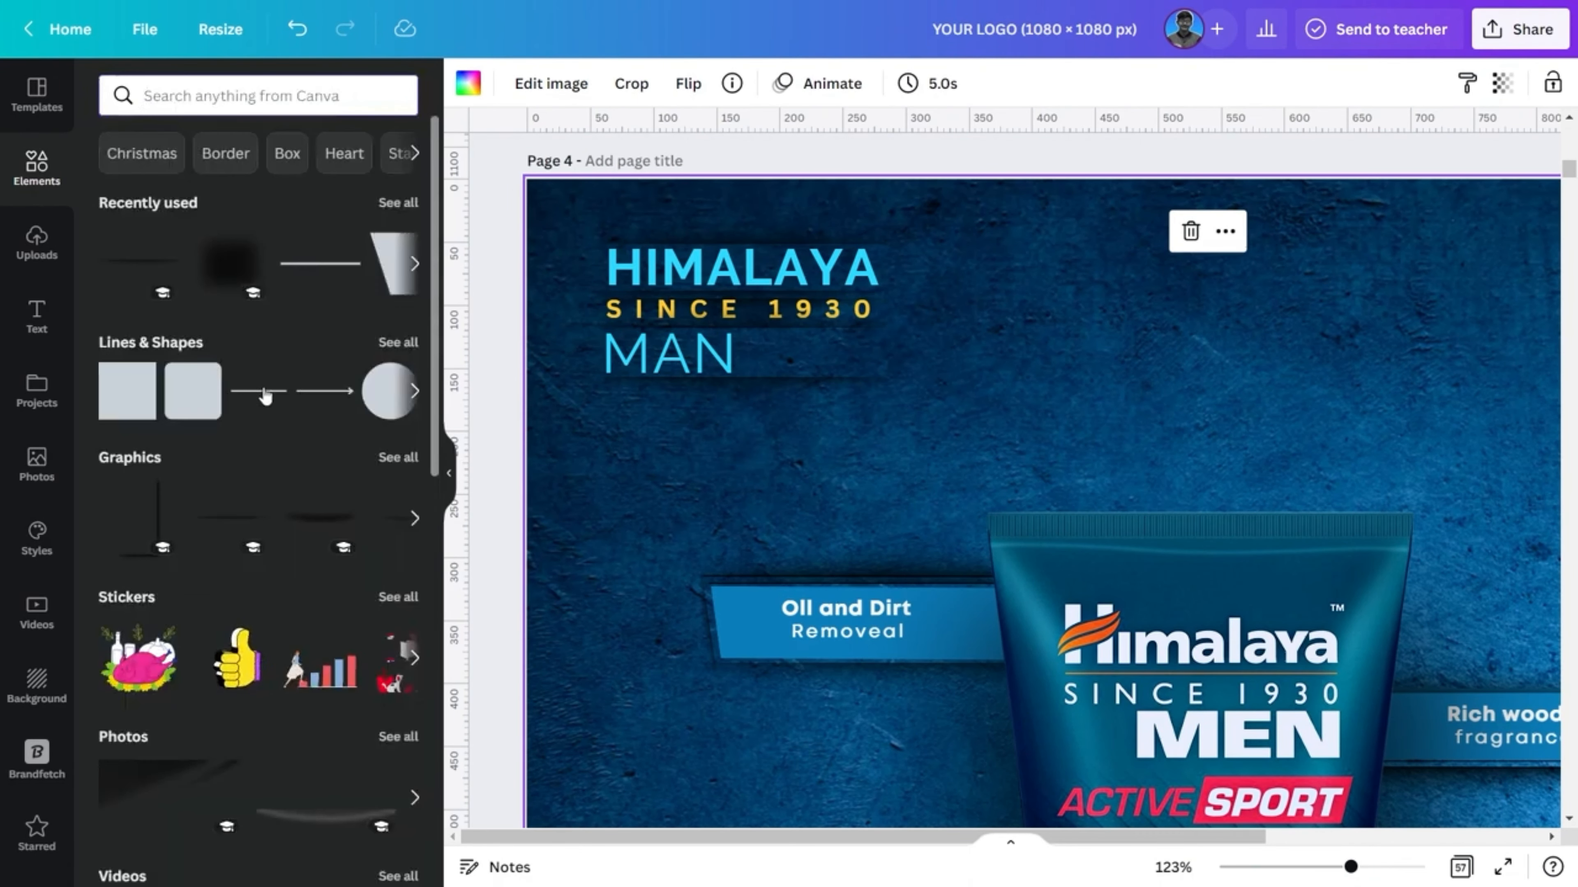
left_click(263, 393)
left_click(469, 84)
left_click(120, 191)
left_click(288, 399)
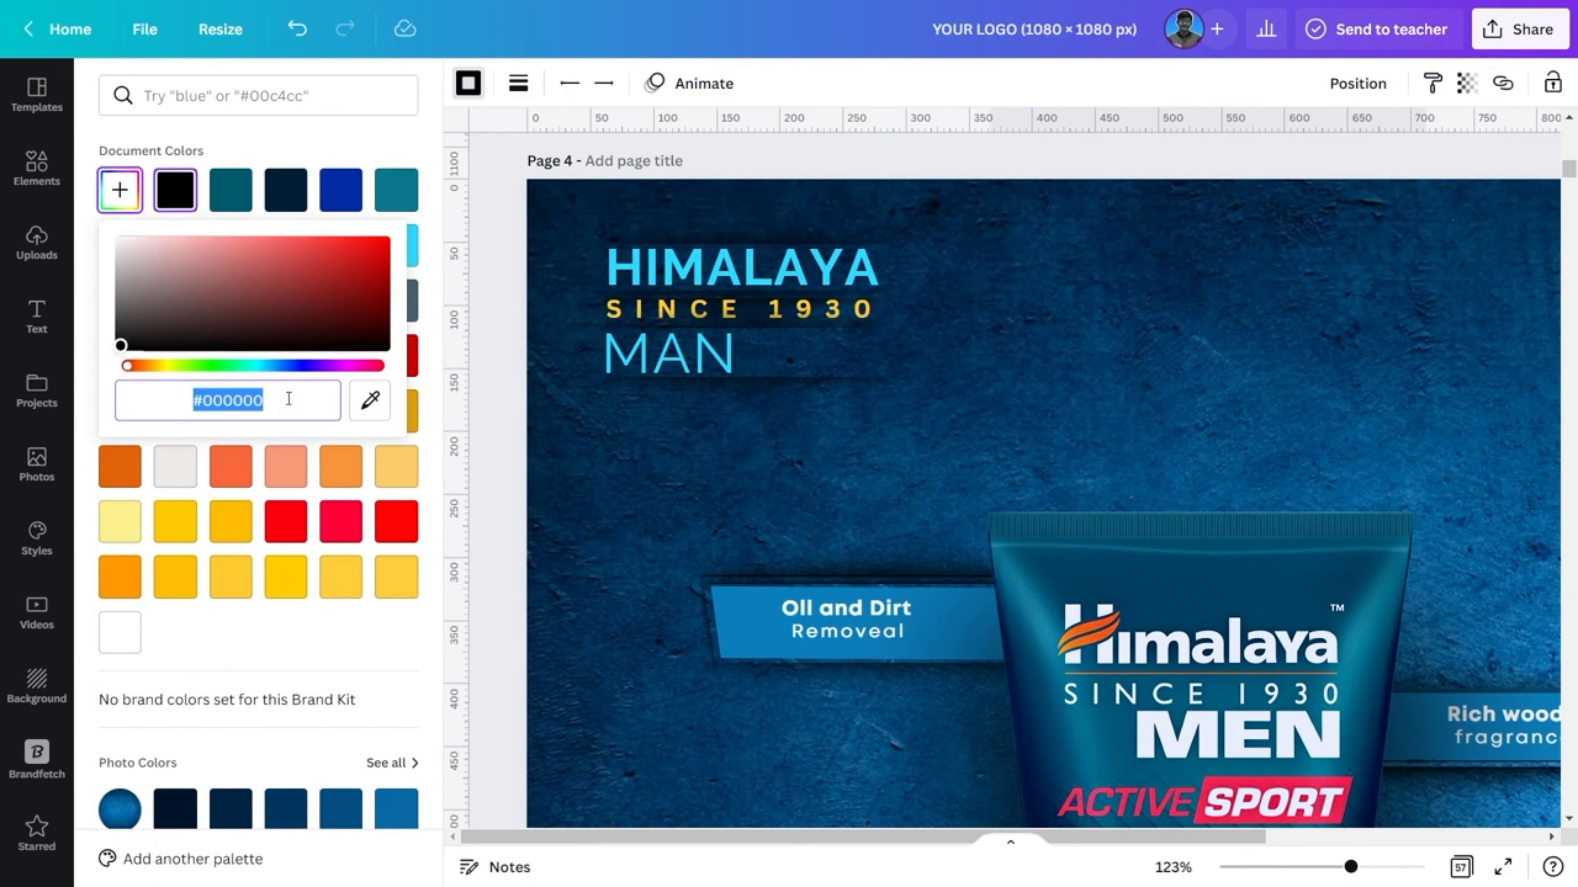
type("#31DAFF")
key("Return")
Step: Move the cyan line up near the "MAN" text and set its weight to 2
scroll(1031, 437, "down", 3)
left_click_drag(1227, 602, 880, 510)
scroll(897, 251, "up", 3)
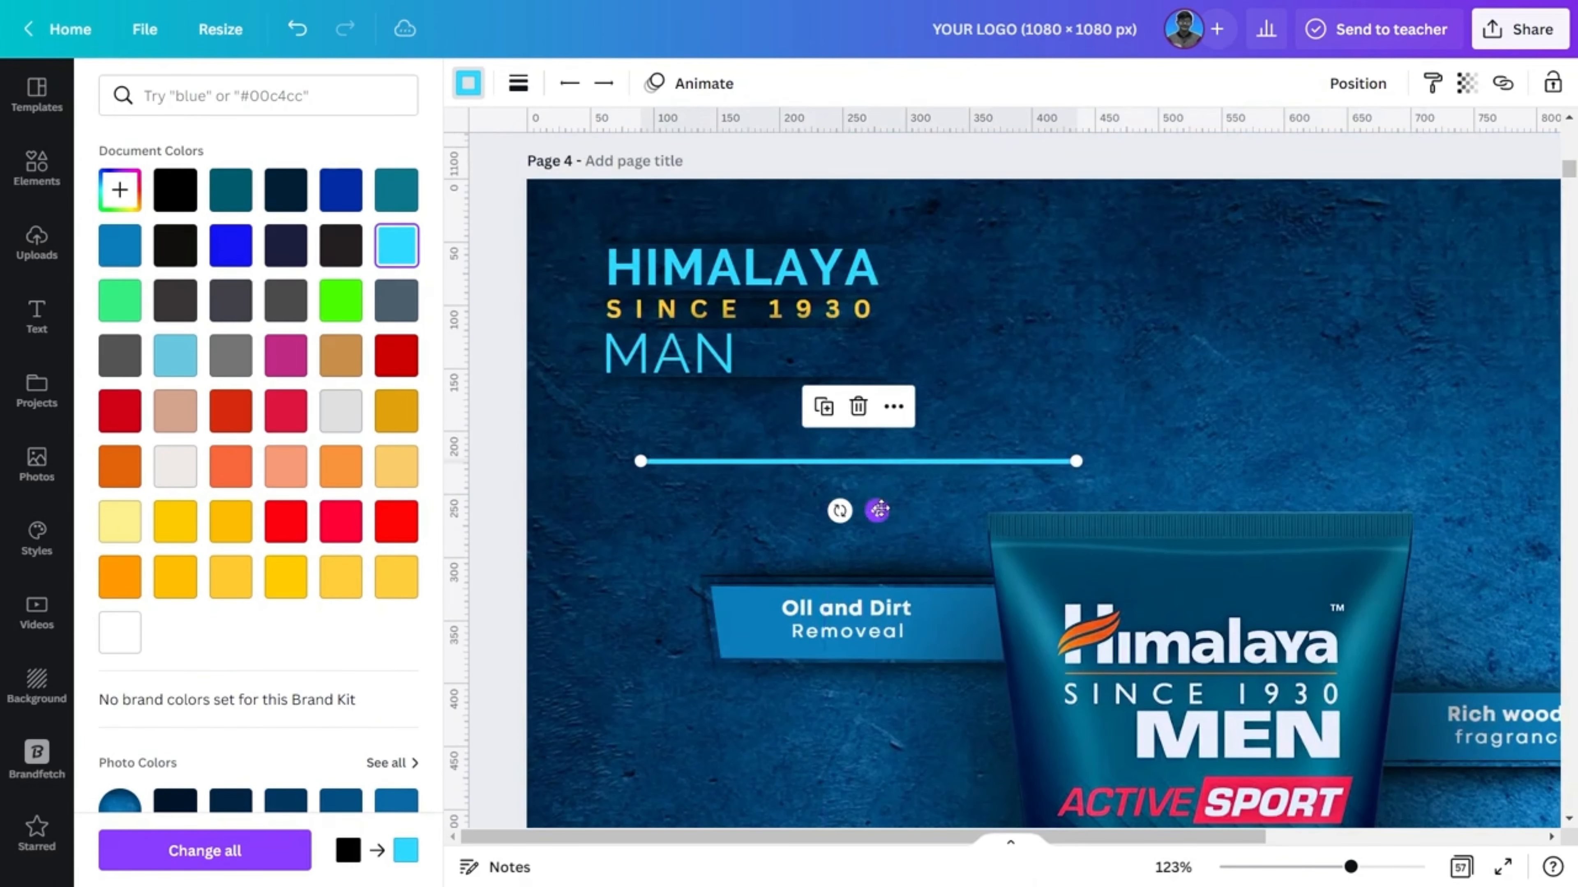
left_click(518, 84)
left_click(786, 241)
type("2")
left_click(877, 458)
left_click(1018, 374)
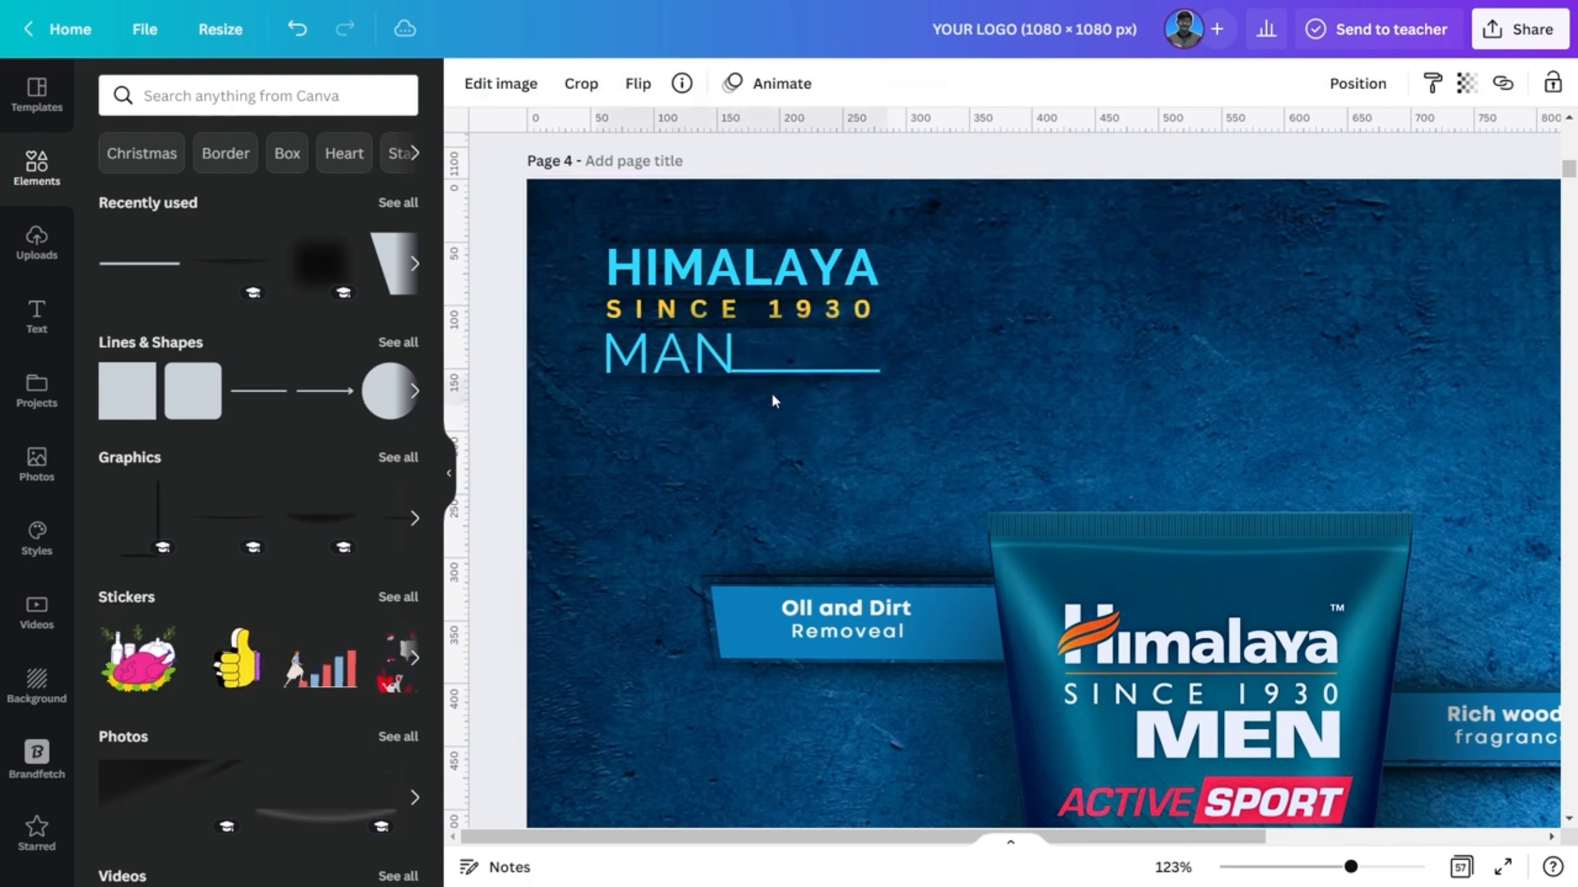
Step: Select all the HIMALAYA logo texts with their line and shadows and group them
left_click(1059, 399)
left_click_drag(1350, 867, 1312, 867)
left_click_drag(652, 304, 850, 394)
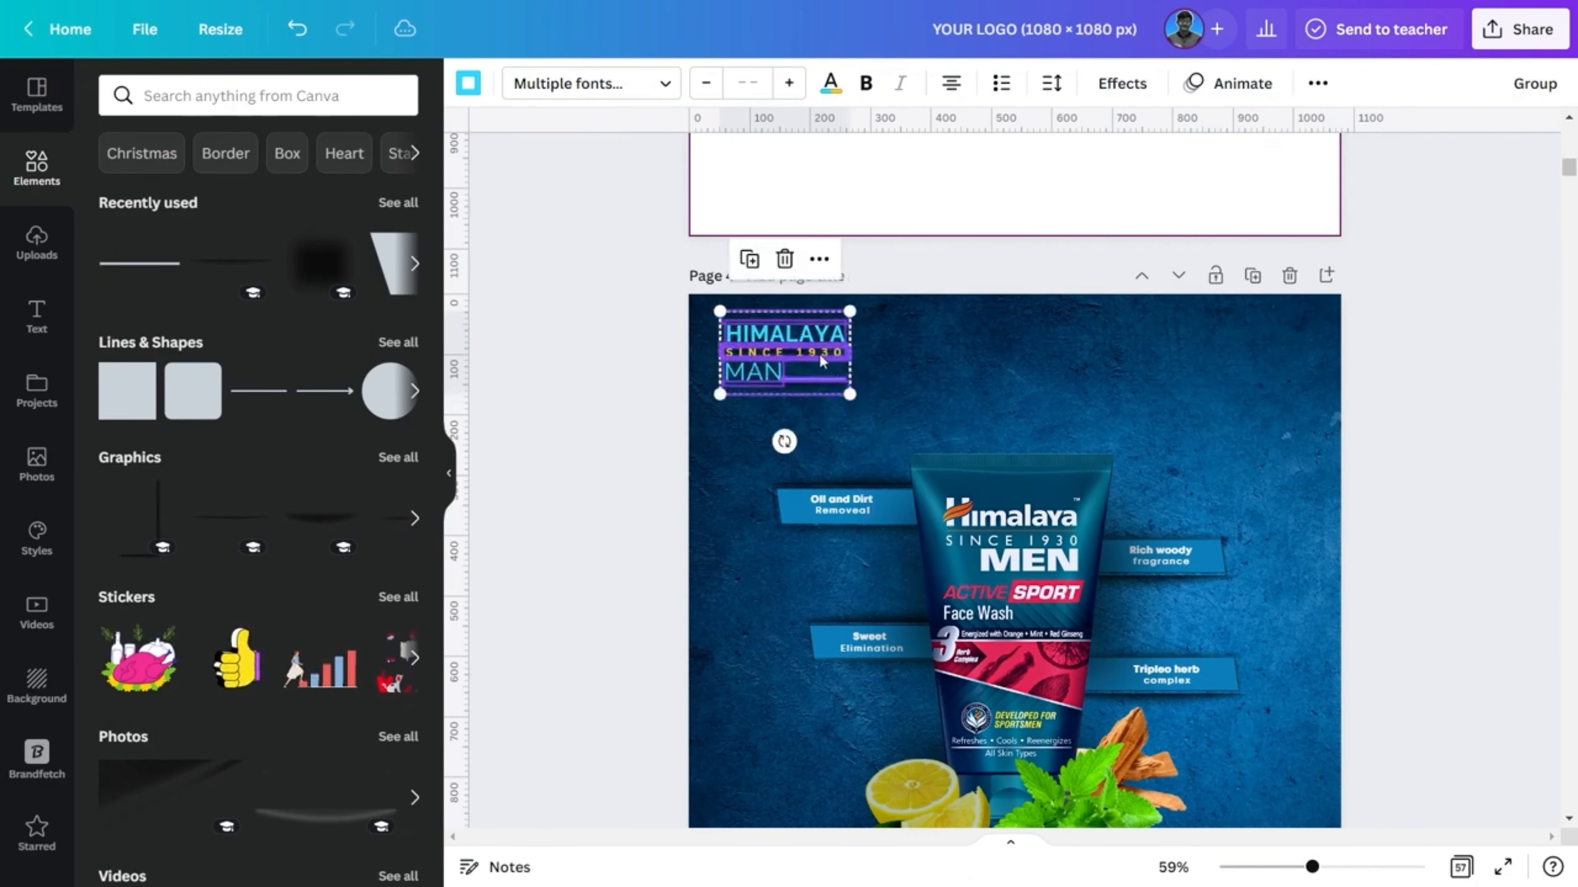
right_click(816, 355)
left_click(863, 540)
Step: Change the logo's third text line to "MEN"
double_click(752, 371)
type("MEN")
left_click(882, 435)
Step: Add an "ORDER NOW" subheading and move it to the lower left area of the design
left_click_drag(1312, 867, 1296, 866)
scroll(827, 645, "down", 3)
left_click(37, 316)
left_click(174, 316)
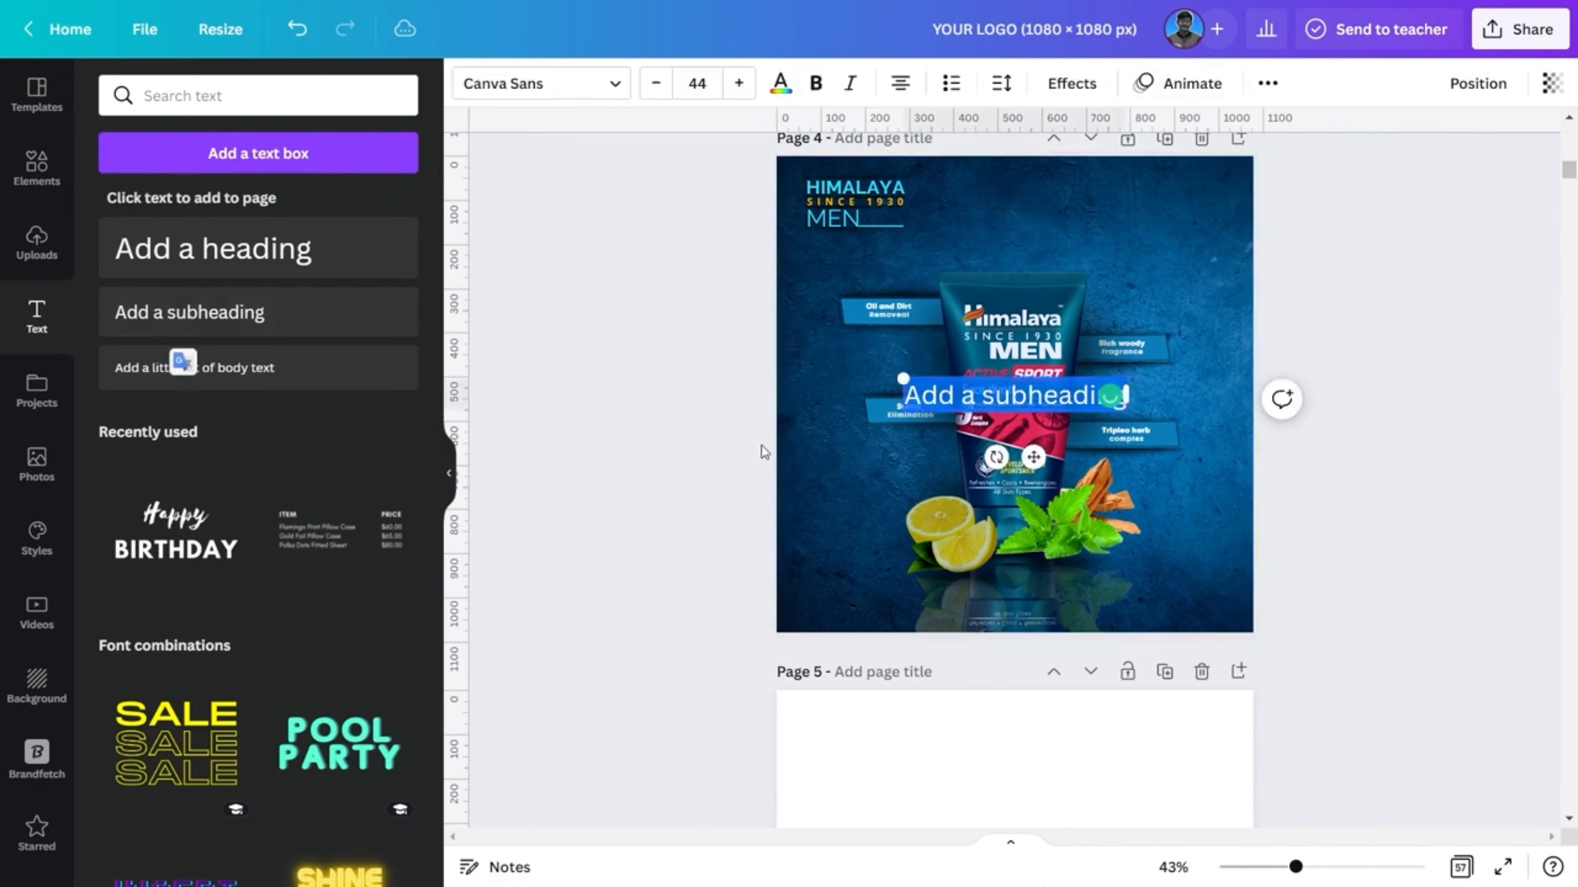
left_click(526, 87)
left_click_drag(1005, 411, 863, 538)
Step: Set the ORDER NOW text to bold Raleway and fit it into the design's lower left corner
left_click(217, 95)
type("RALE")
left_click(140, 194)
left_click(816, 83)
left_click(786, 535)
left_click_drag(934, 606, 866, 655)
left_click(1342, 671)
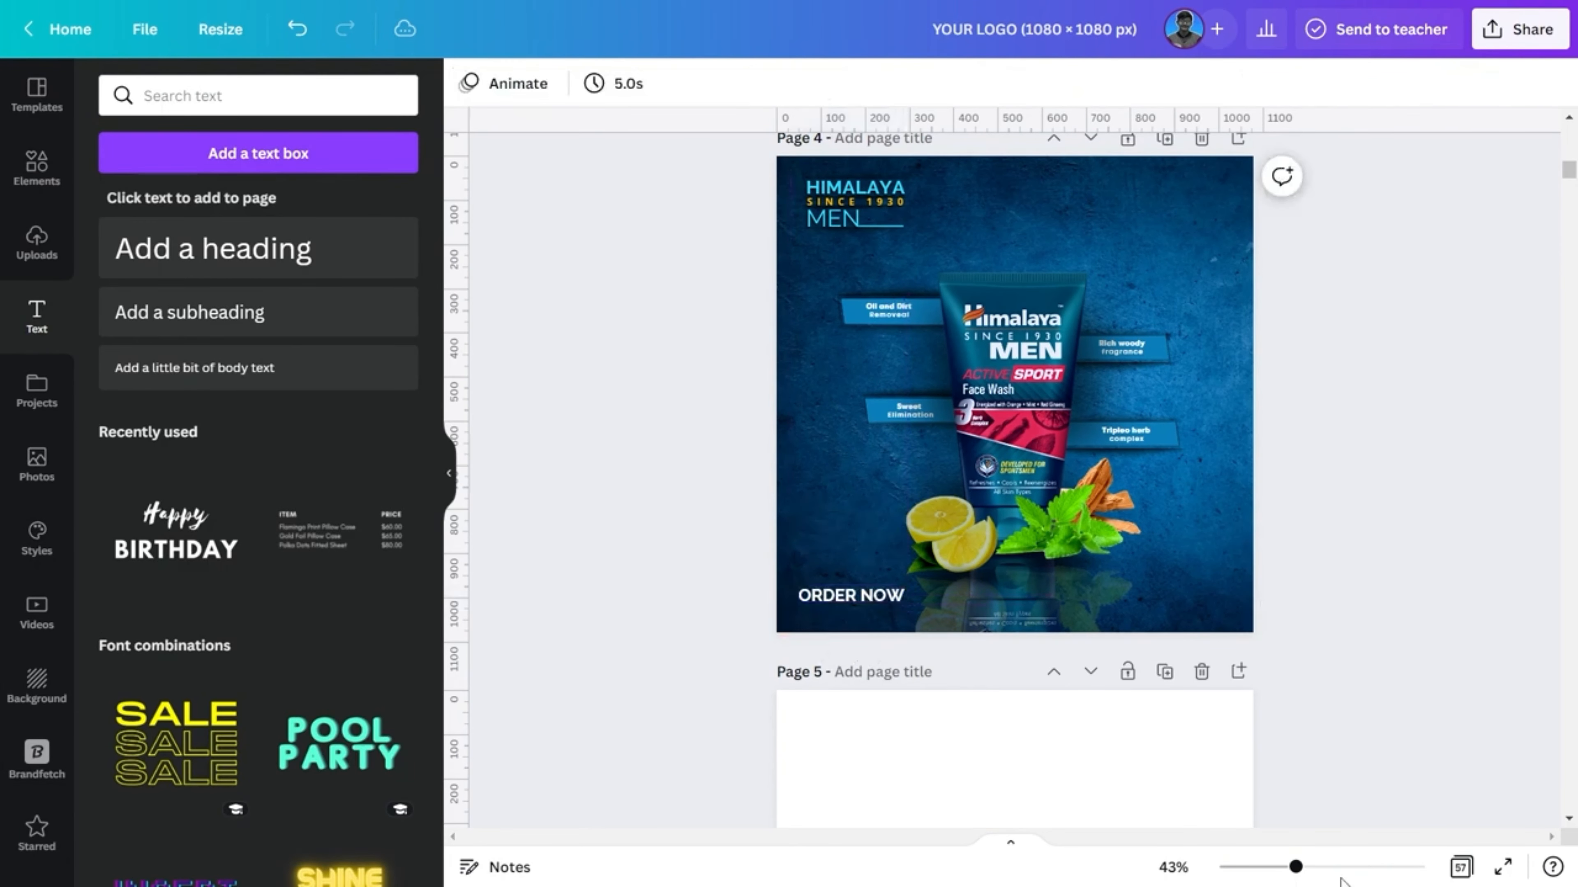
Step: Shrink the ORDER NOW text to size 24.9 and give it a custom cyan colour
left_click_drag(1295, 867, 1323, 867)
left_click(739, 554)
scroll(789, 572, "down", 2)
left_click_drag(810, 487, 804, 486)
scroll(804, 486, "up", 2)
left_click(781, 83)
left_click(120, 189)
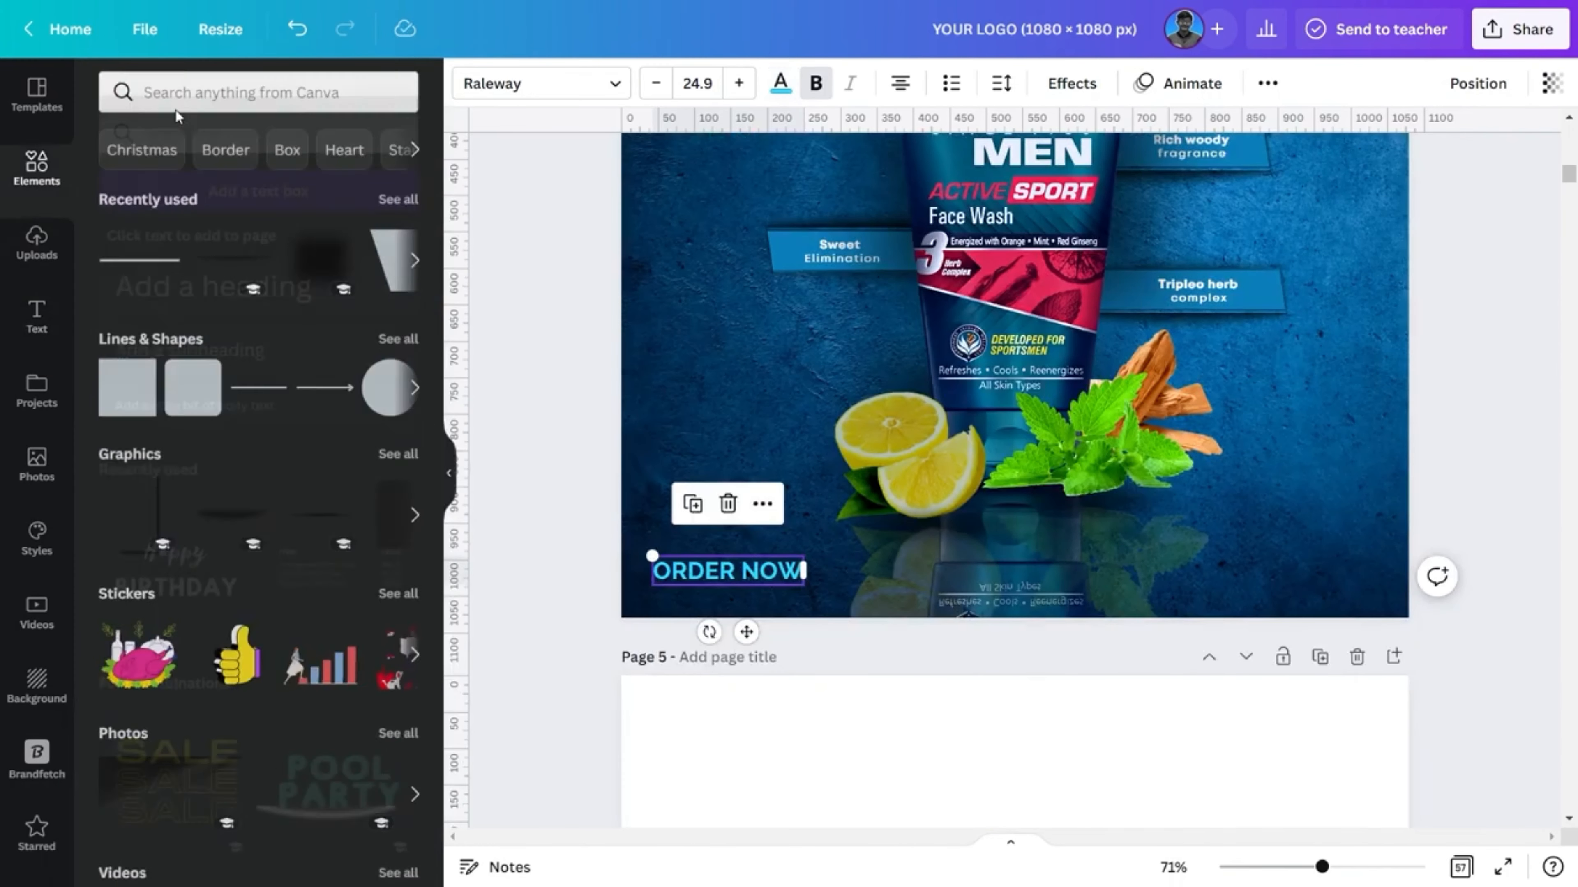
Step: Search the elements for "SHADOW" and place a thin shadow about 226 by 22 directly under ORDER NOW
left_click(211, 95)
type("SHADOW")
key("Return")
scroll(274, 532, "down", 3)
left_click(149, 529)
left_click_drag(1085, 211, 941, 587)
left_click_drag(1099, 630, 808, 598)
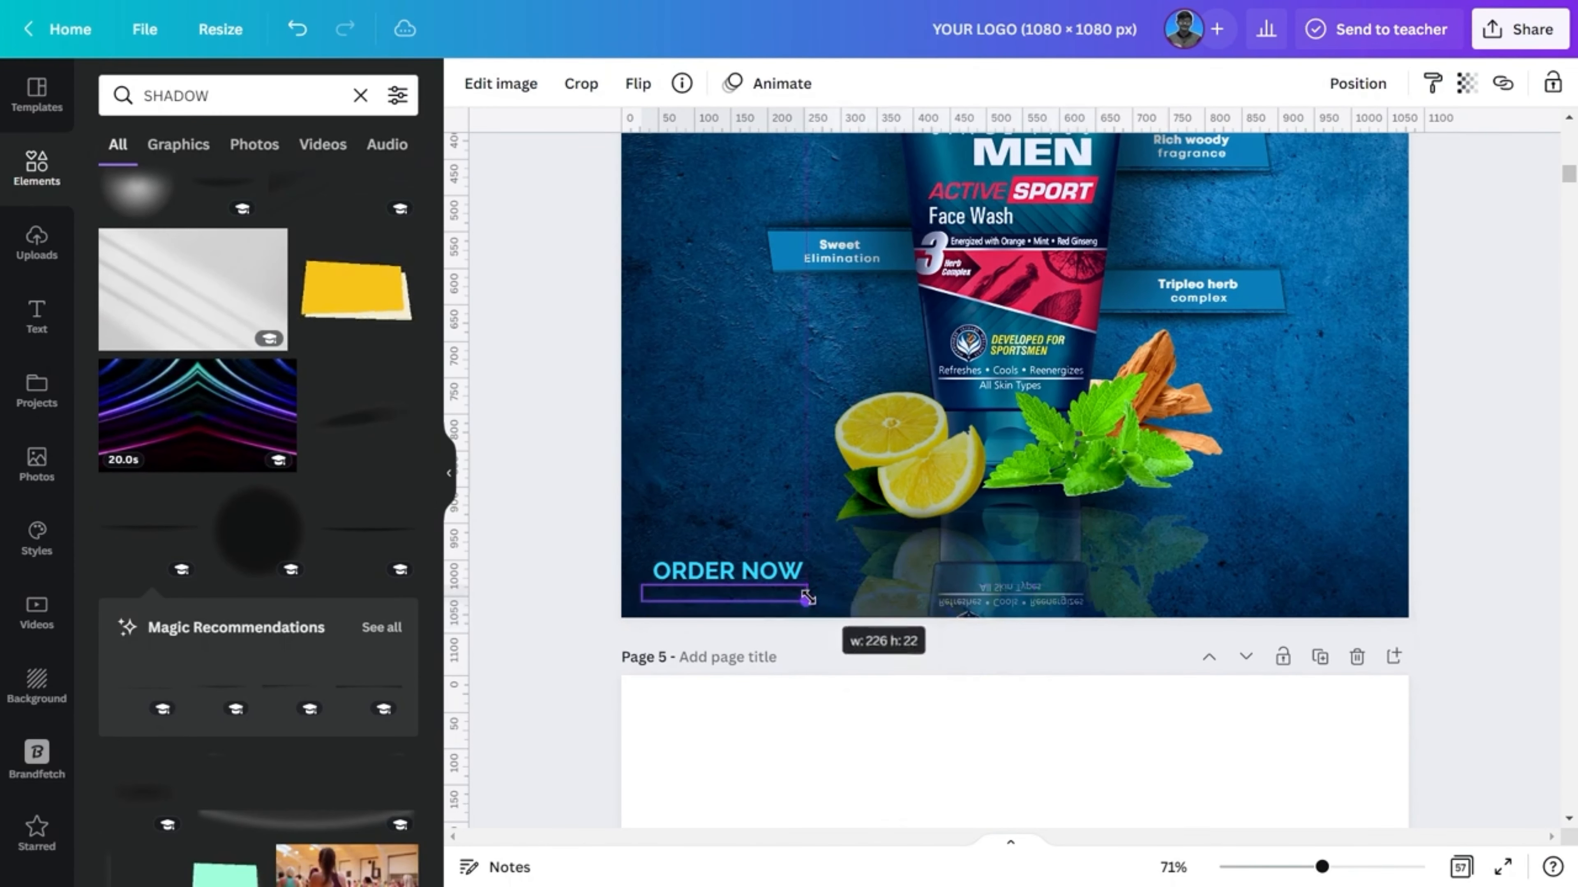
Step: Flip the thin shadow vertically and position it along the upper edge of the ORDER NOW text
left_click_drag(745, 647, 679, 621)
scroll(727, 569, "up", 3)
left_click(638, 83)
left_click(676, 177)
left_click_drag(668, 558, 668, 564)
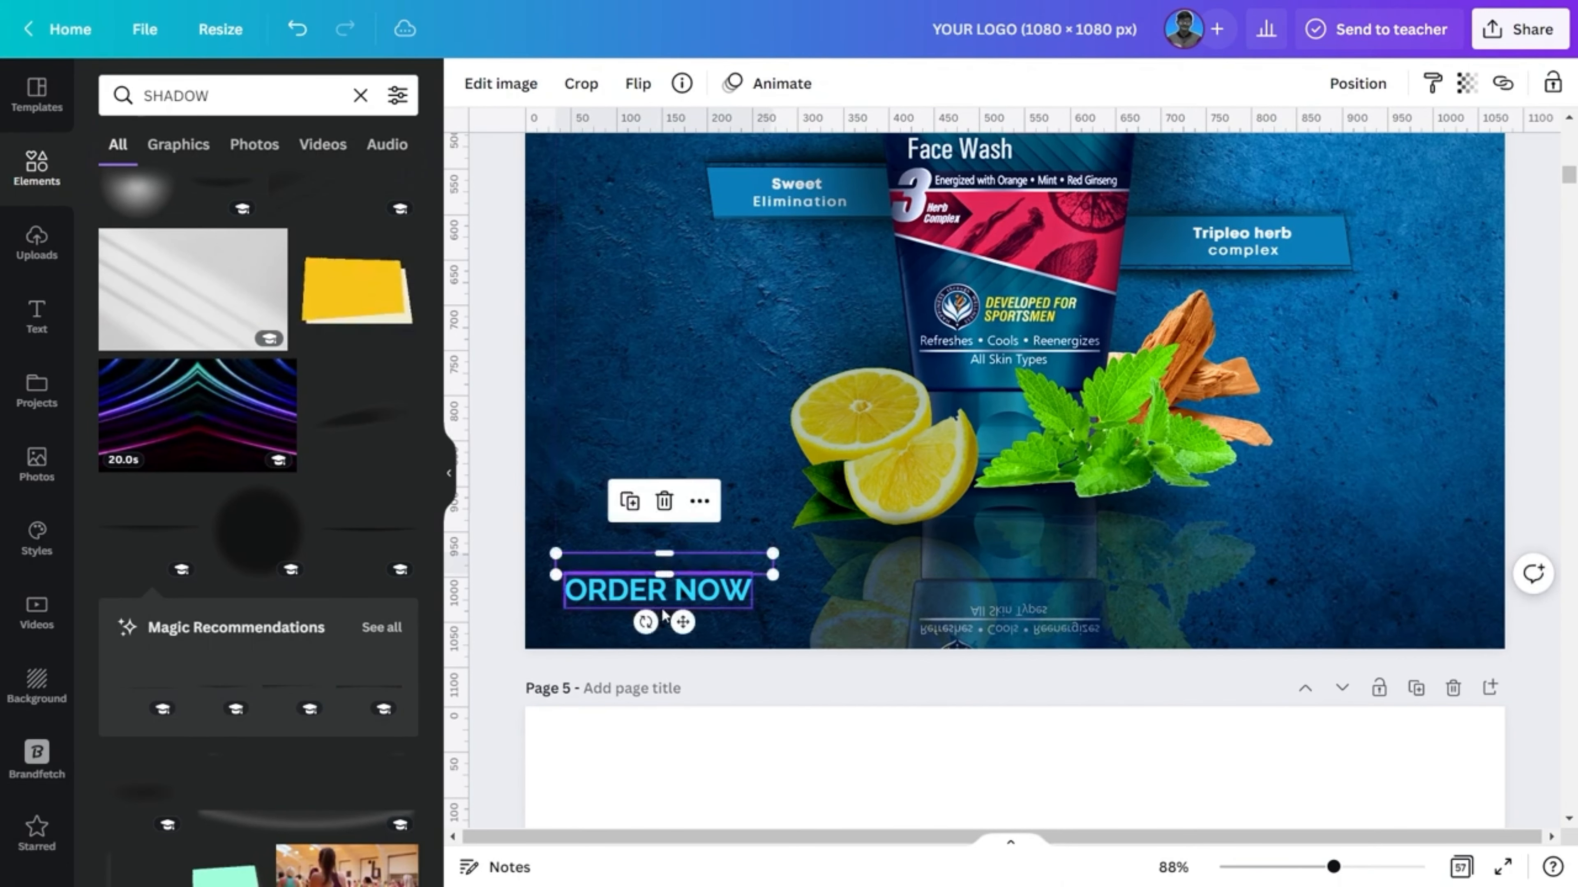
left_click_drag(588, 617, 588, 613)
left_click(683, 491)
mouse_move(1334, 867)
left_mouse_down()
mouse_move(1269, 868)
mouse_move(1318, 867)
left_mouse_up()
scroll(979, 703, "up", 1)
scroll(577, 516, "down", 1)
left_click(559, 509)
left_click(36, 315)
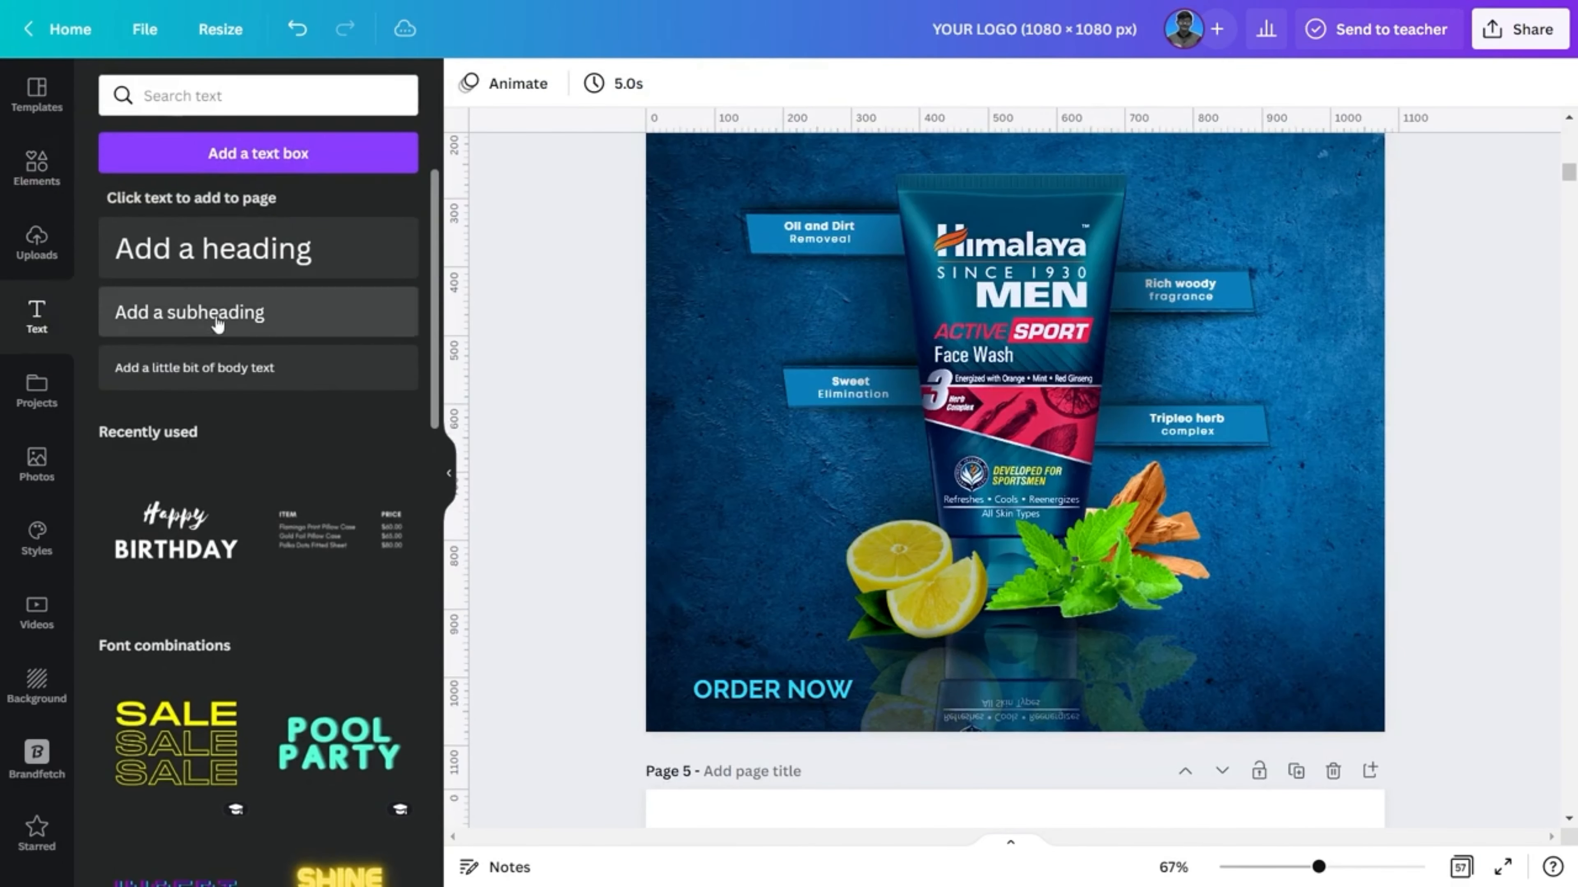
left_click(318, 317)
type("WWW.WEBSITE.C")
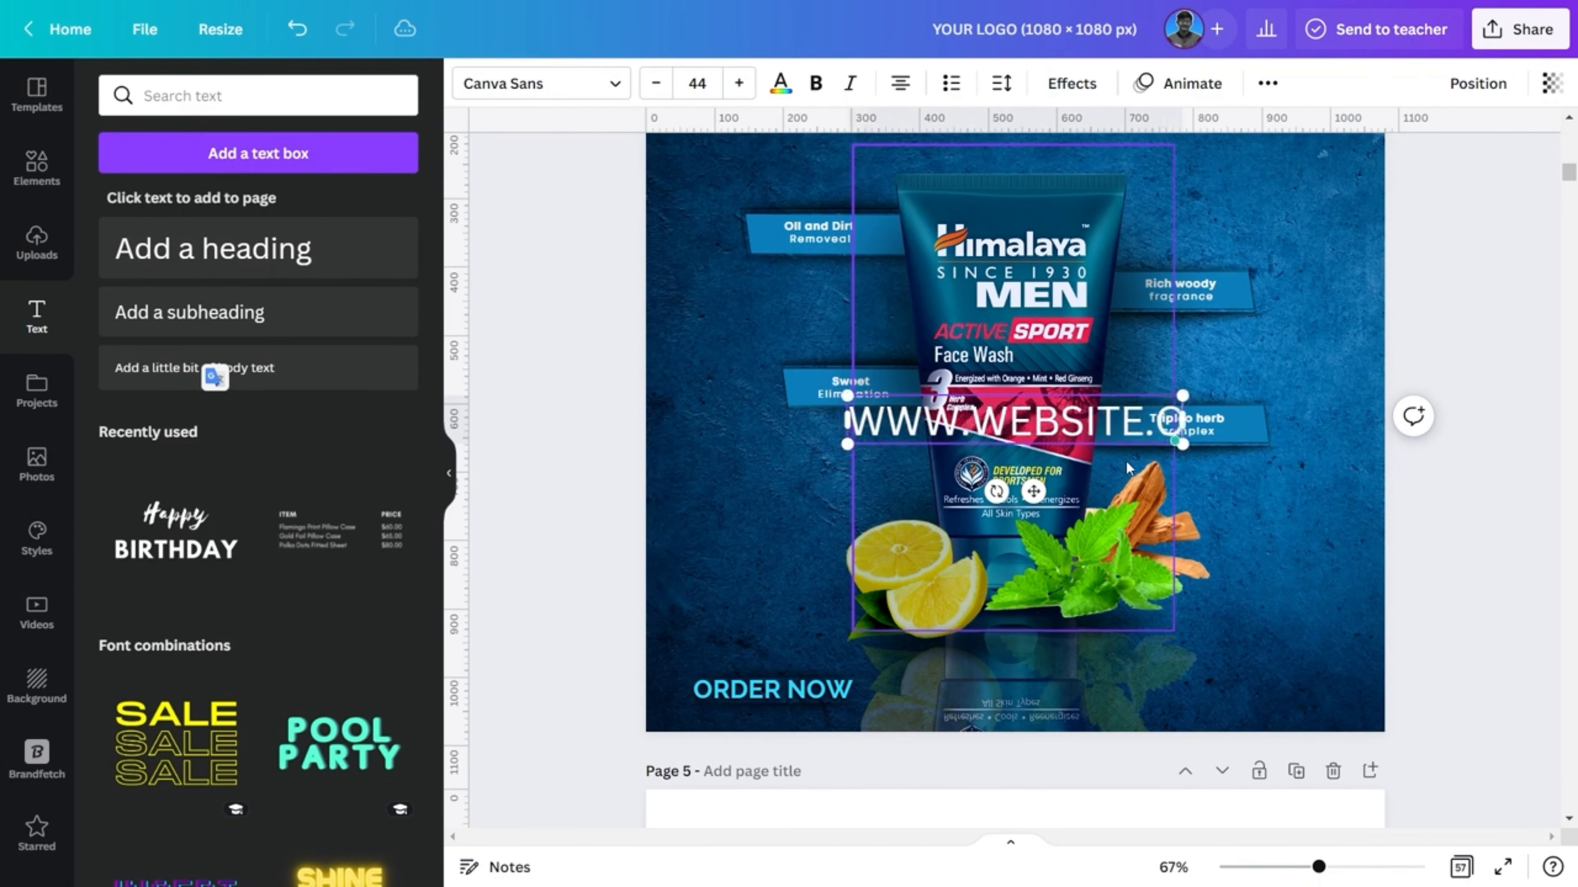
type("OM")
Step: Shrink the website text to size 22 and move it to the lower right corner of the design
left_click_drag(1034, 491, 1097, 581)
left_click_drag(877, 485, 1075, 539)
left_click_drag(1202, 583, 1250, 713)
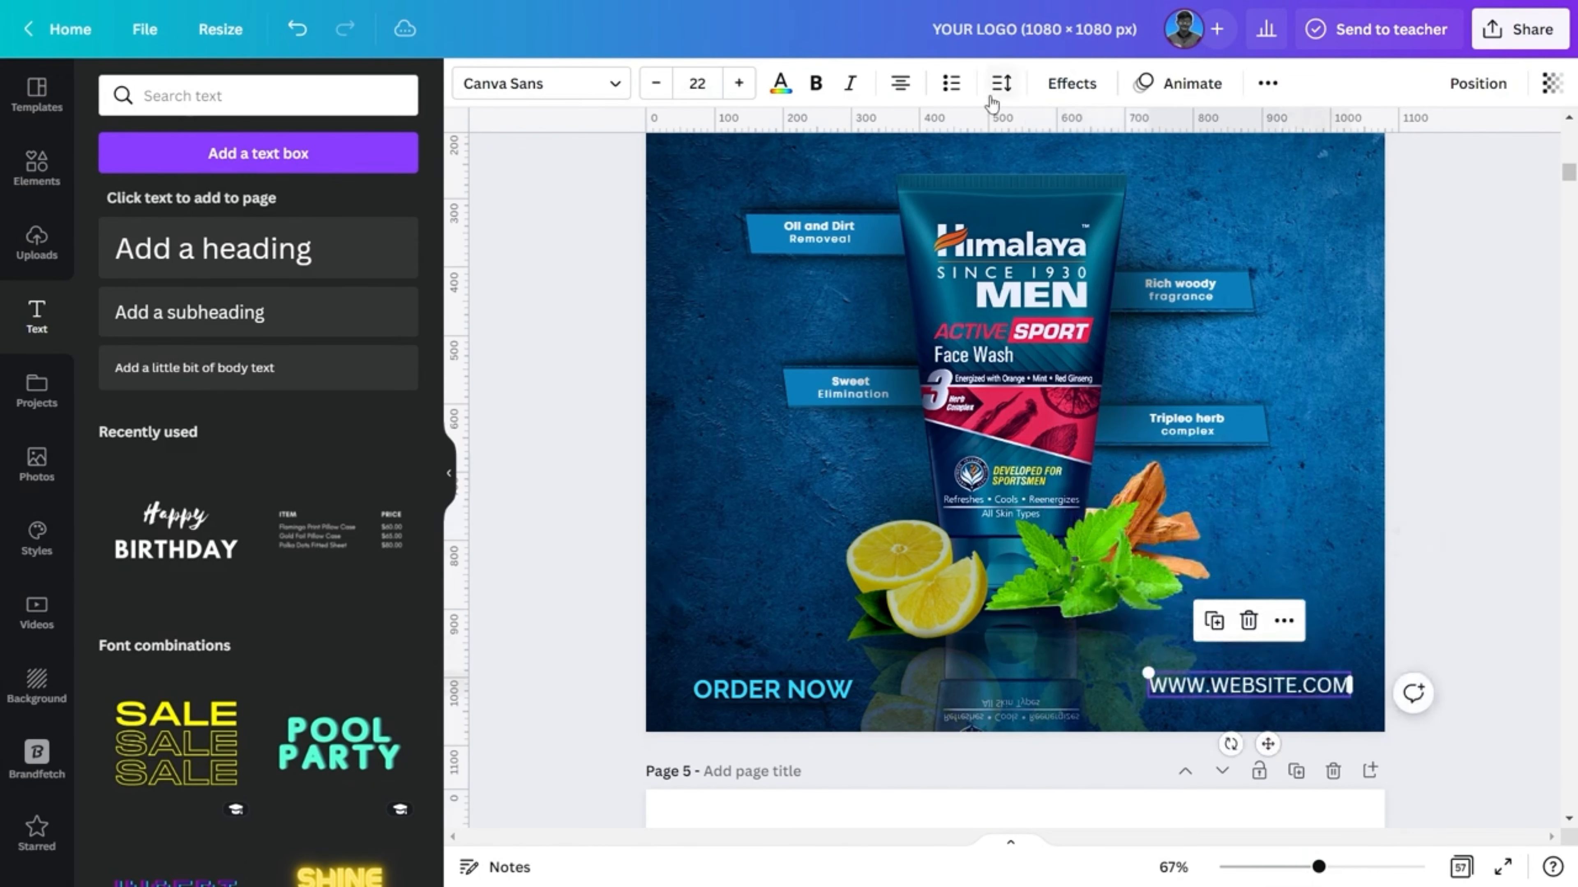
Step: Widen the website text's letter spacing, set its font to Raleway and shrink it to size 17.6
left_click(1001, 82)
left_click_drag(1059, 167, 1112, 166)
left_click(540, 83)
type("RALE")
left_click(131, 193)
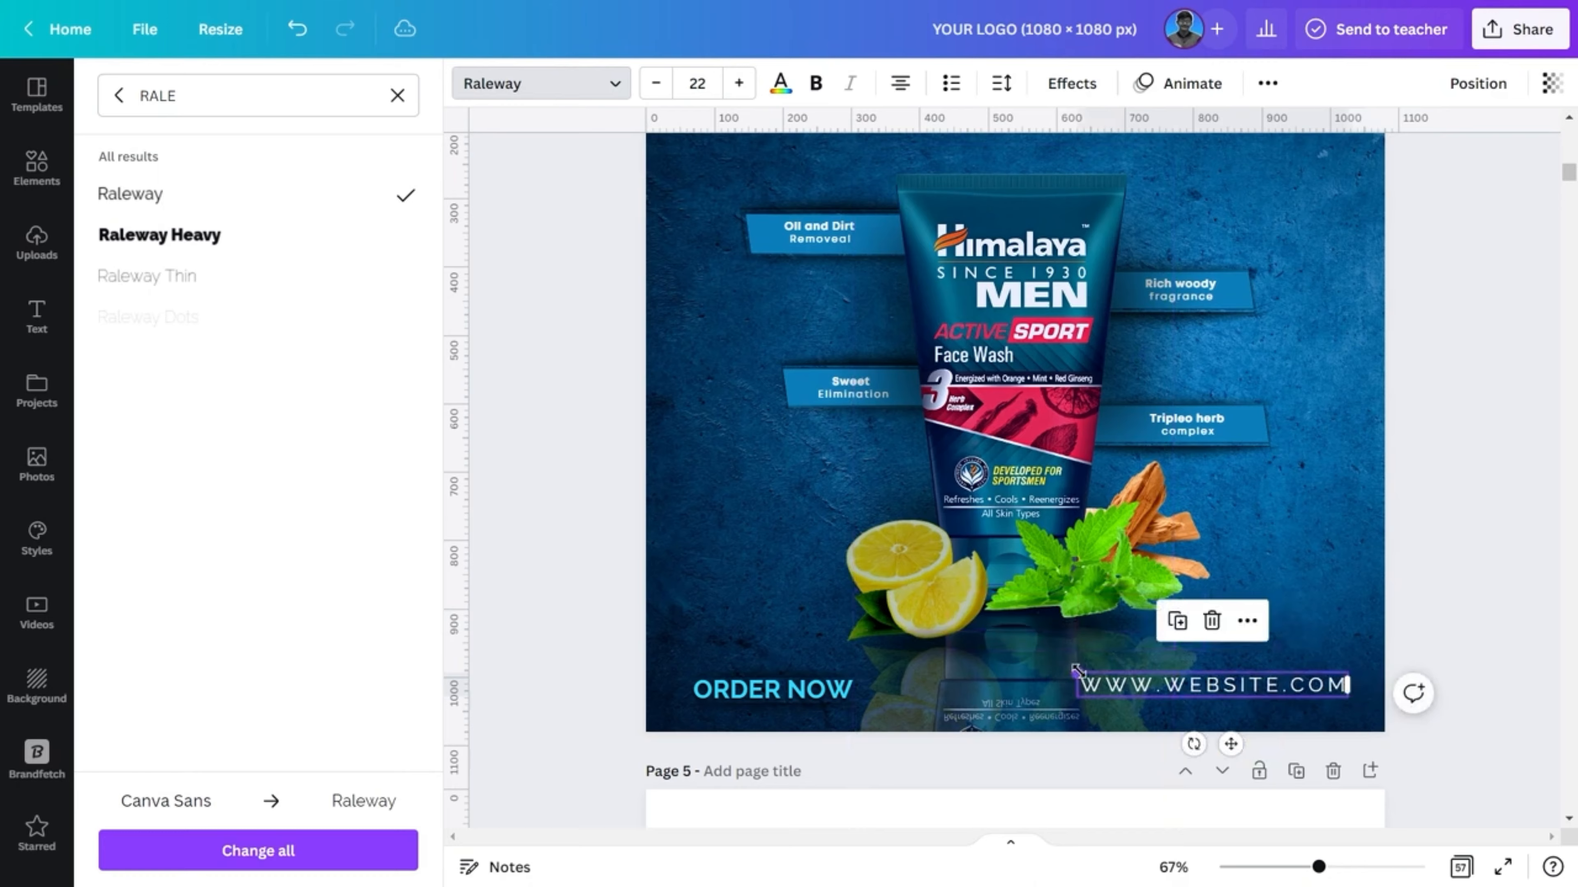
left_click_drag(1076, 670, 1133, 676)
scroll(1340, 606, "up", 3)
Step: Search the elements for "SHADOW" and fit a thin shadow to the width of the website text, directly beneath it
left_click(36, 165)
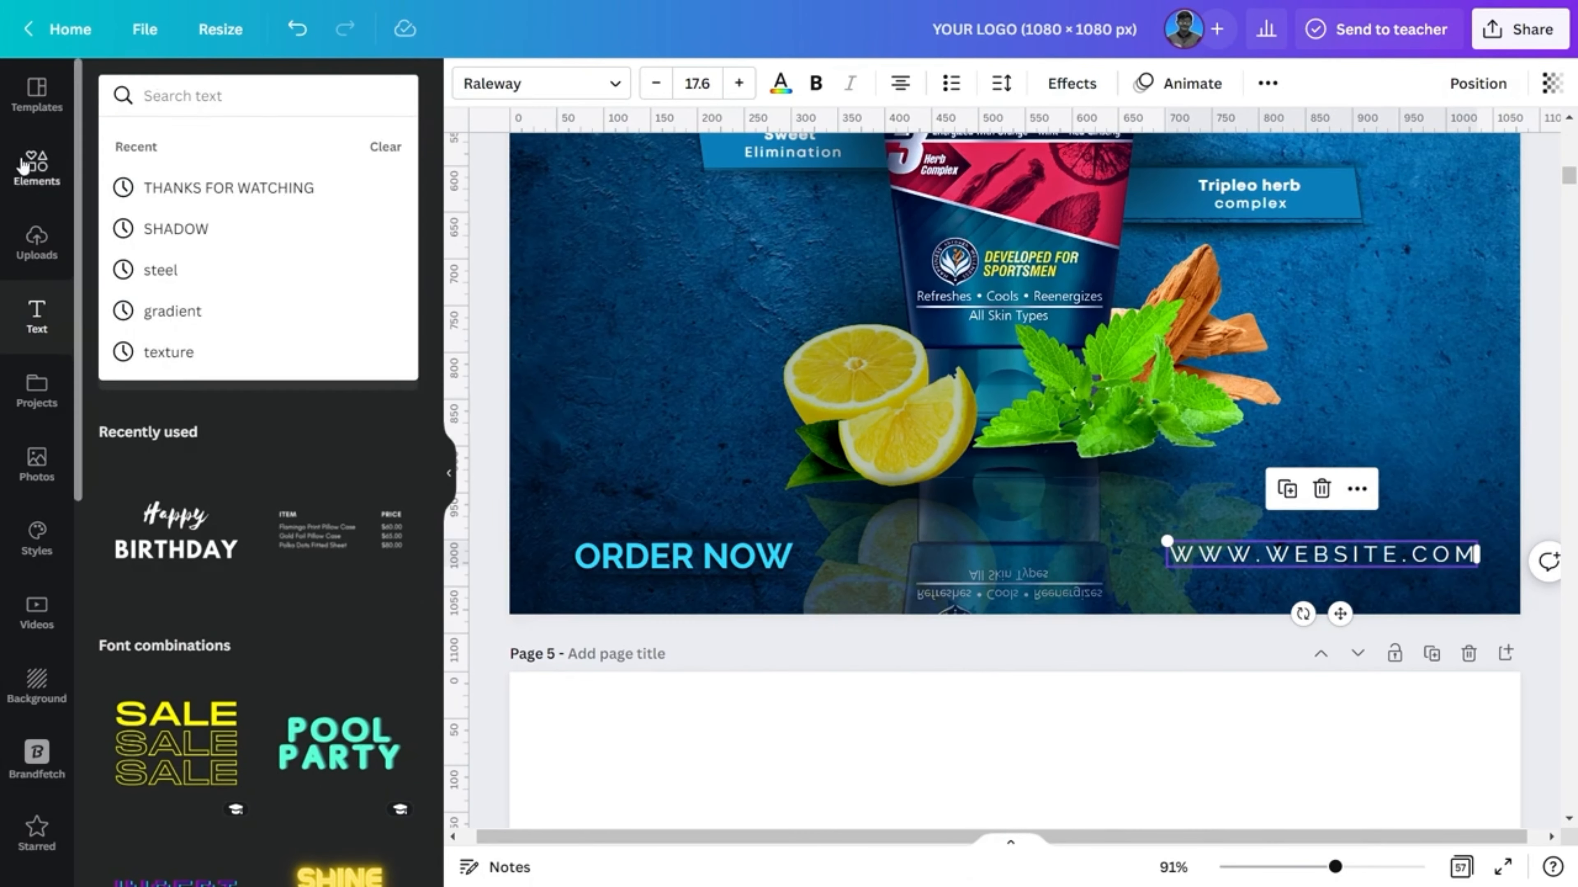
left_click(158, 226)
left_click(1235, 441)
left_click_drag(1340, 205, 1536, 688)
left_click_drag(923, 622, 1161, 606)
left_click_drag(1350, 651, 1349, 614)
Step: Position a second thin shadow just above the website text
left_click(1348, 534)
left_click(1333, 521)
key("Up")
key("Up")
key("Up")
key("Up")
key("Up")
key("Up")
key("Up")
key("Up")
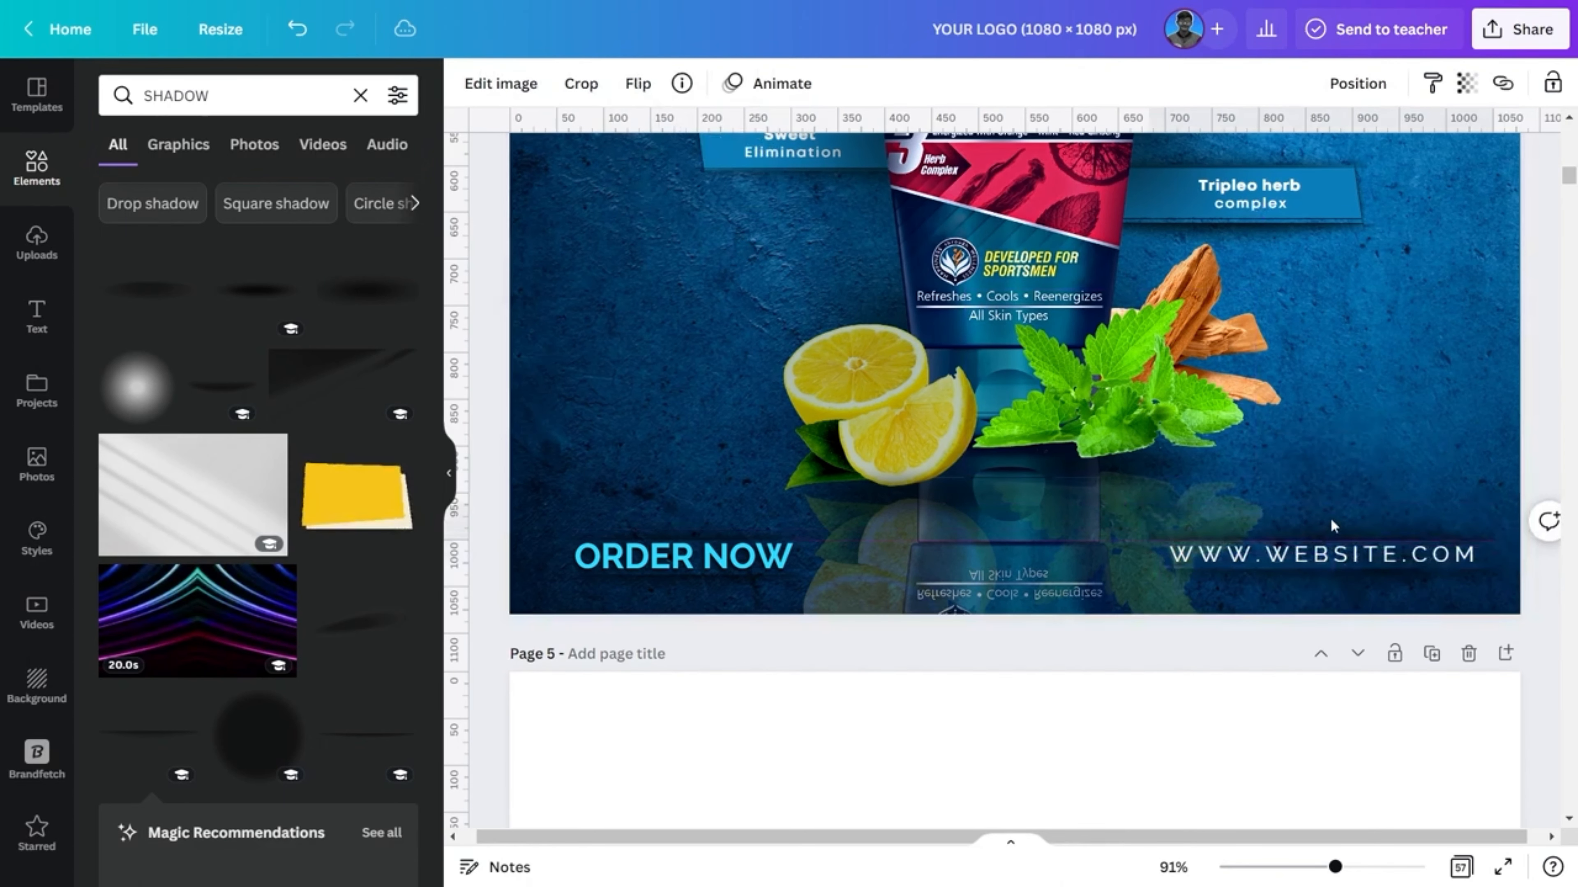
Step: Nudge the shadow beneath the website text slightly down and narrow it a little
left_click(1254, 578)
key("Down")
key("Down")
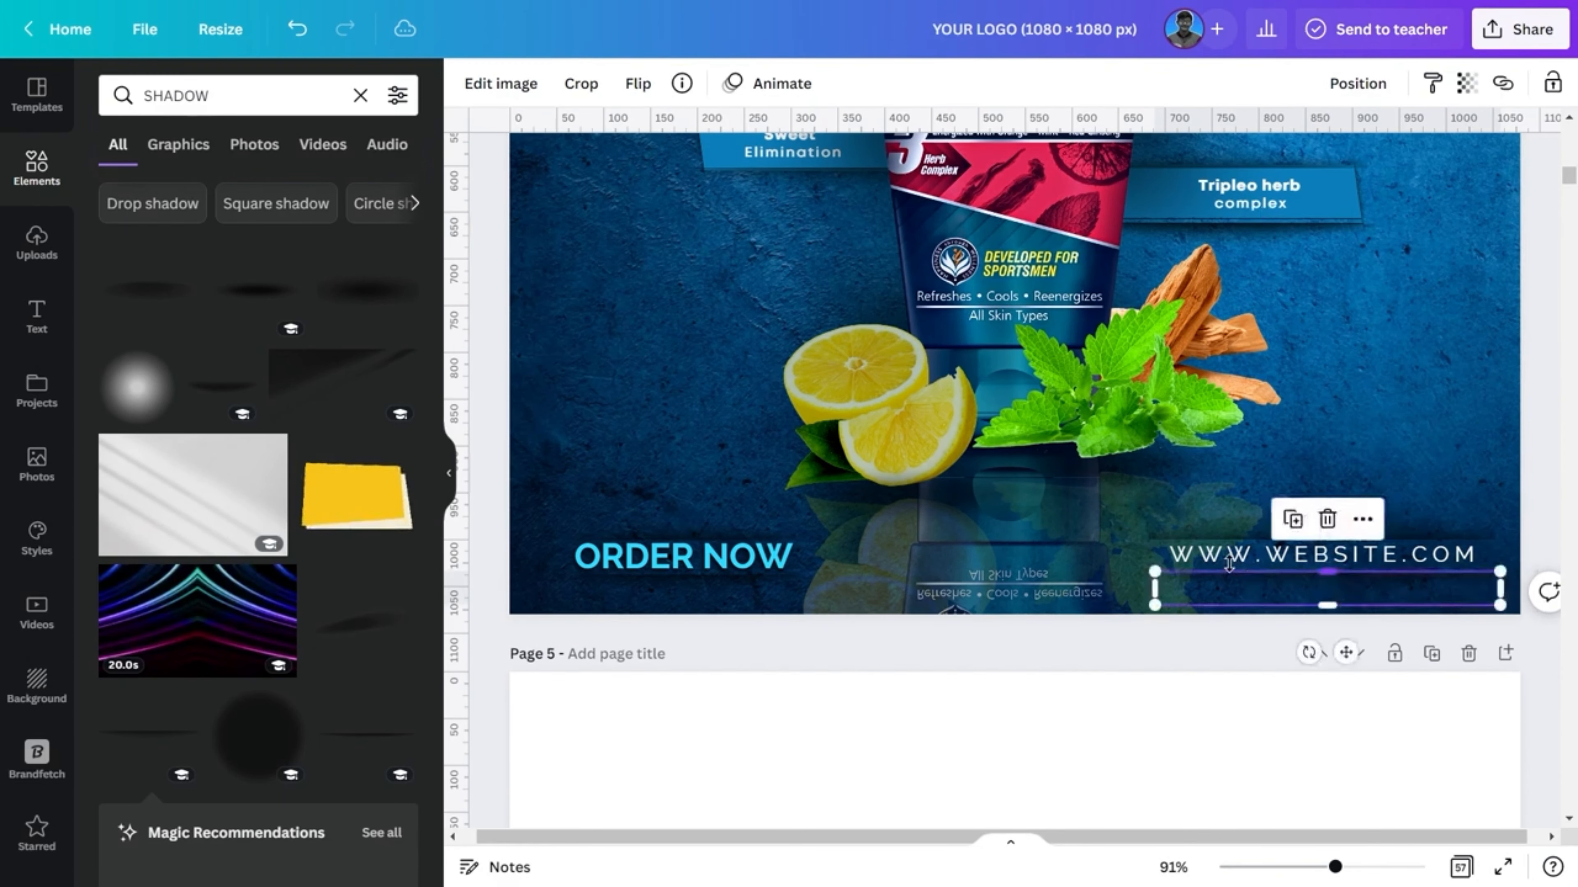
left_click(1153, 504)
left_click_drag(1154, 602, 1164, 602)
Step: Slightly reduce the opacity of the shadow above the website text and check the transparency of the one beneath it
left_click(1260, 521)
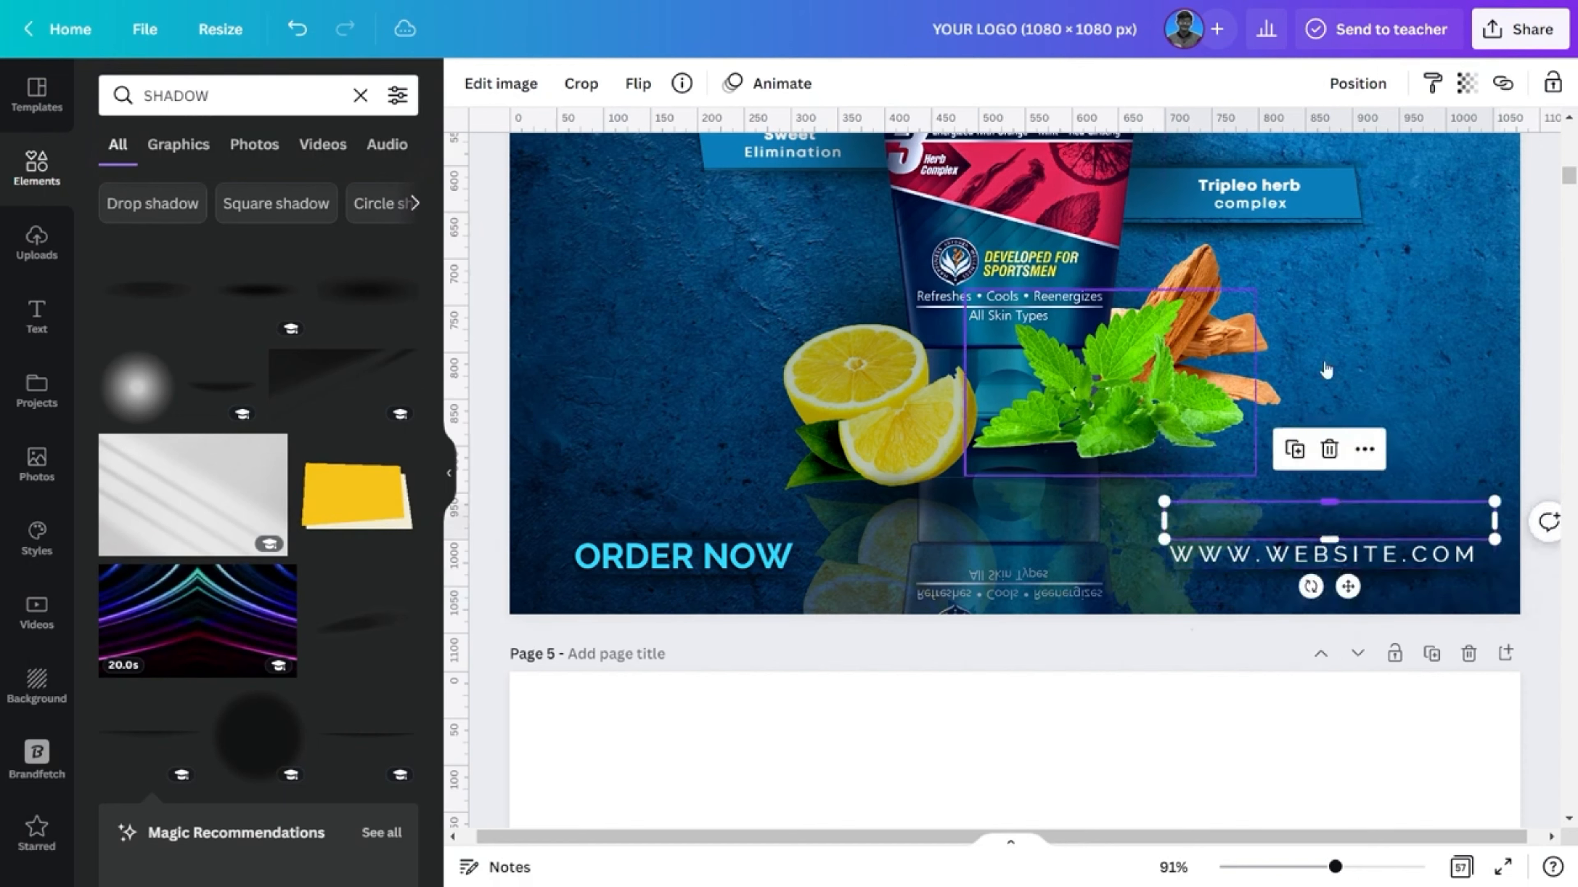
left_click(1467, 83)
mouse_move(1458, 166)
left_mouse_down()
mouse_move(1422, 166)
mouse_move(1449, 171)
left_mouse_up()
left_click(1404, 262)
left_click(1282, 591)
left_click(1467, 83)
left_click(1416, 311)
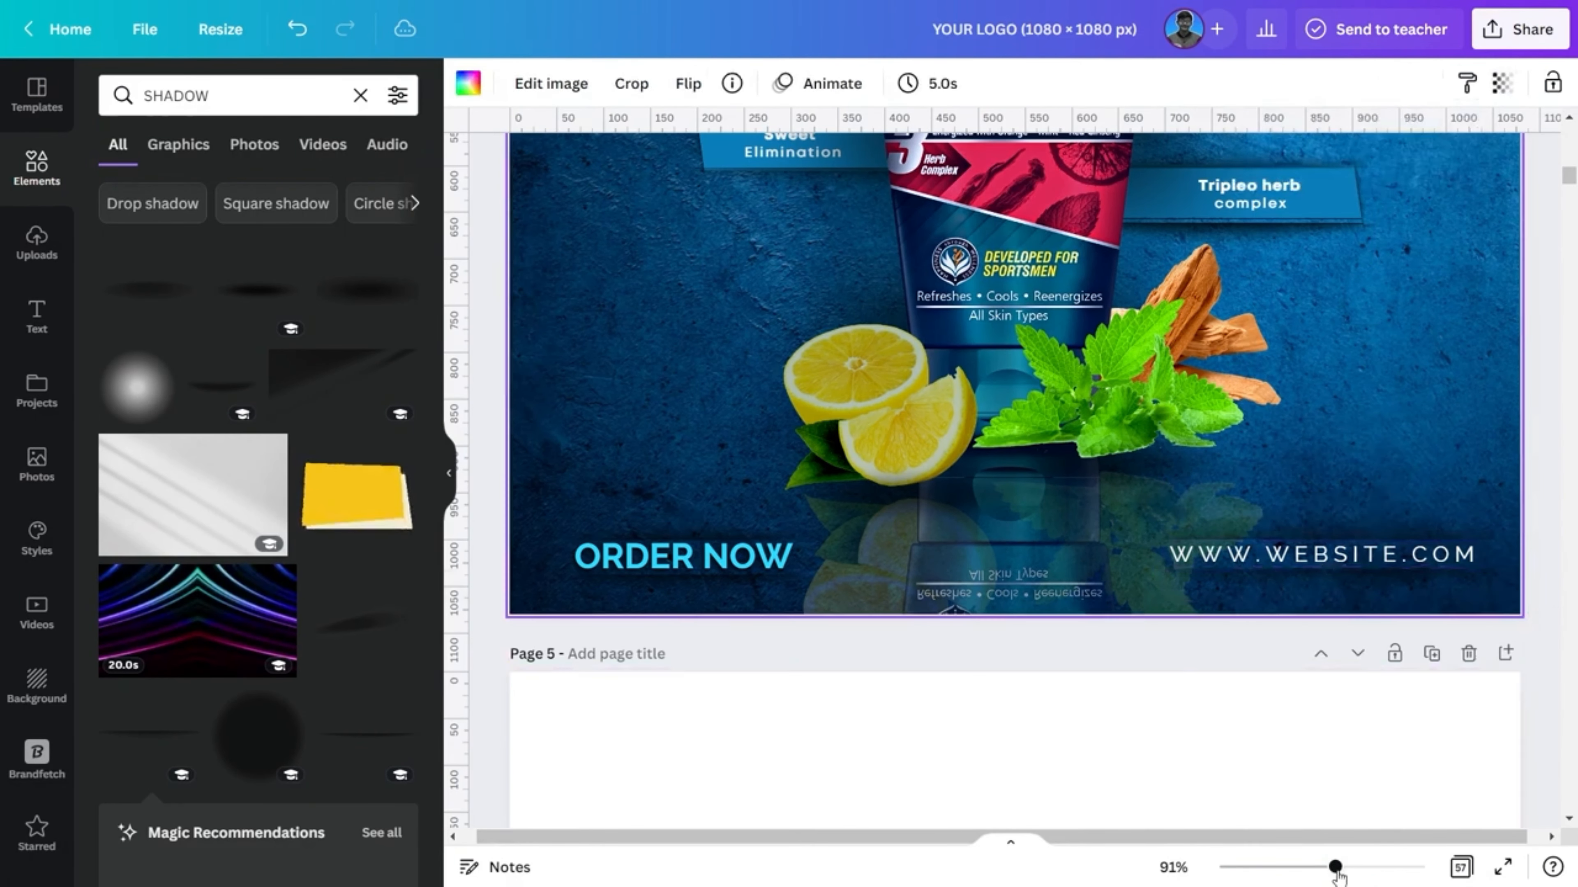
Step: Find the silver page curl graphic among the "SHADOW" element results and add it to the design
left_click_drag(1335, 867, 1292, 867)
double_click(198, 95)
key("Return")
scroll(246, 384, "down", 1)
scroll(246, 384, "down", 10)
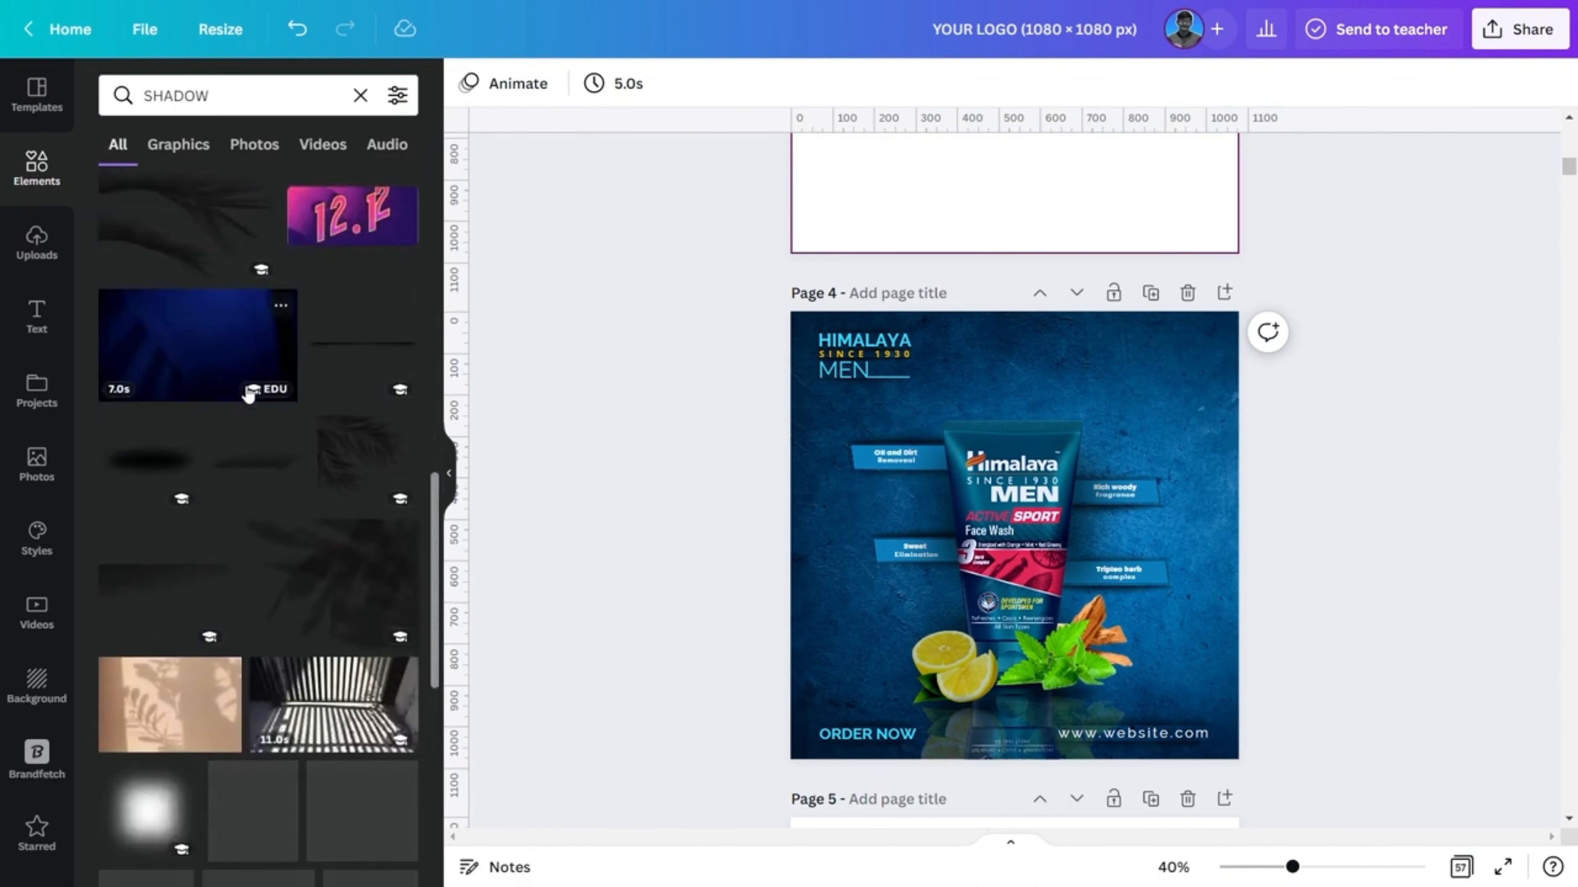
scroll(247, 388, "down", 5)
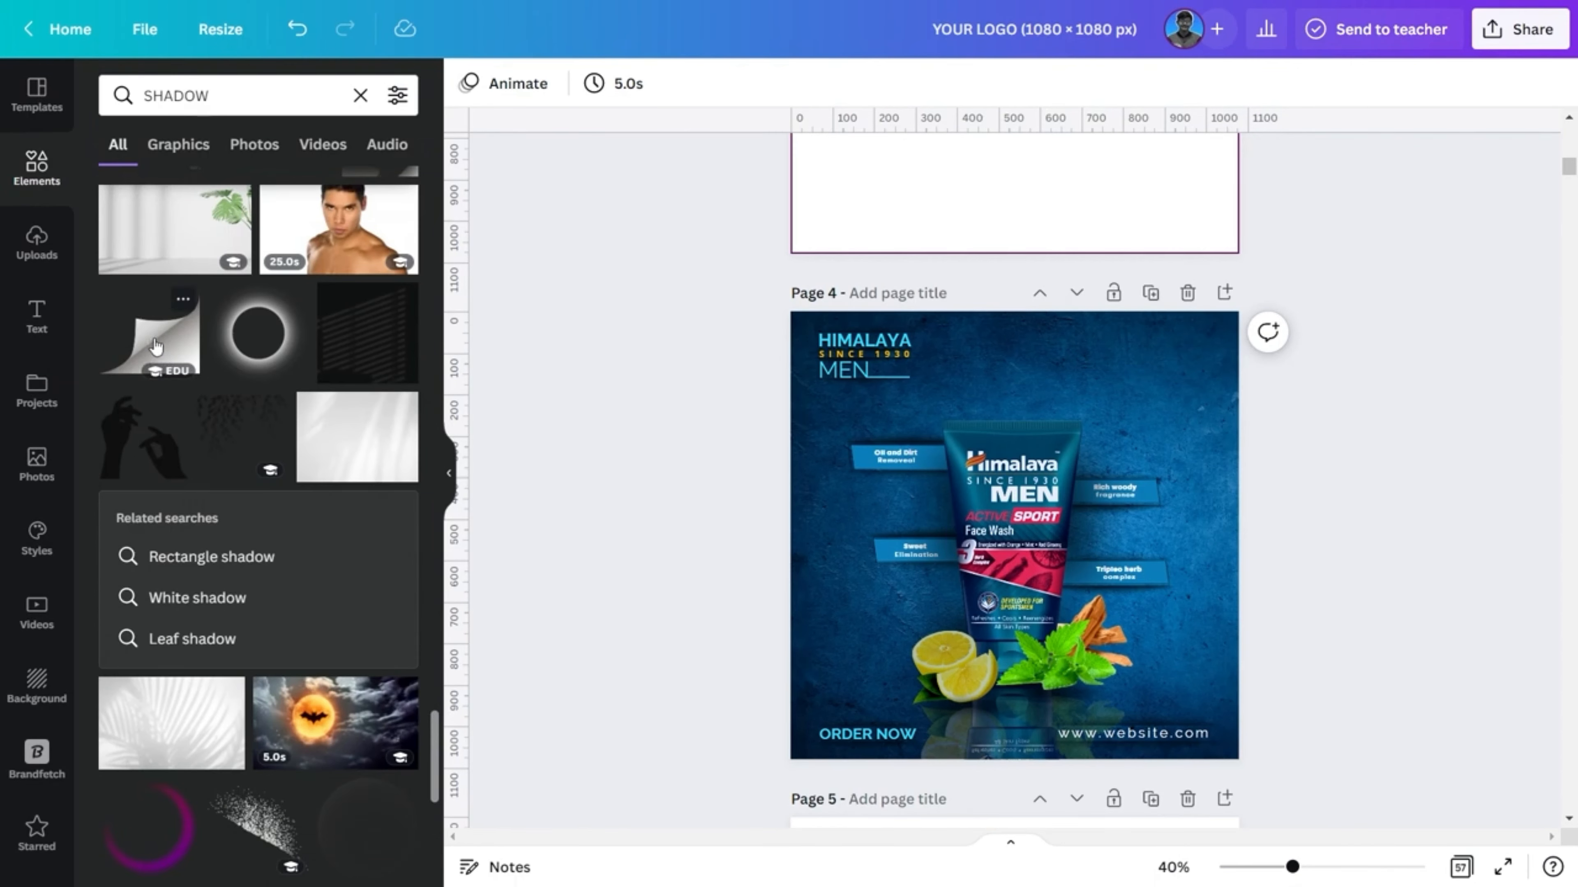
left_click(164, 343)
Step: Rotate the page curl and fit it into the upper right corner of the design
left_click_drag(1022, 534, 1105, 407)
left_click_drag(1098, 487, 1230, 433)
left_click_drag(1098, 408, 1188, 379)
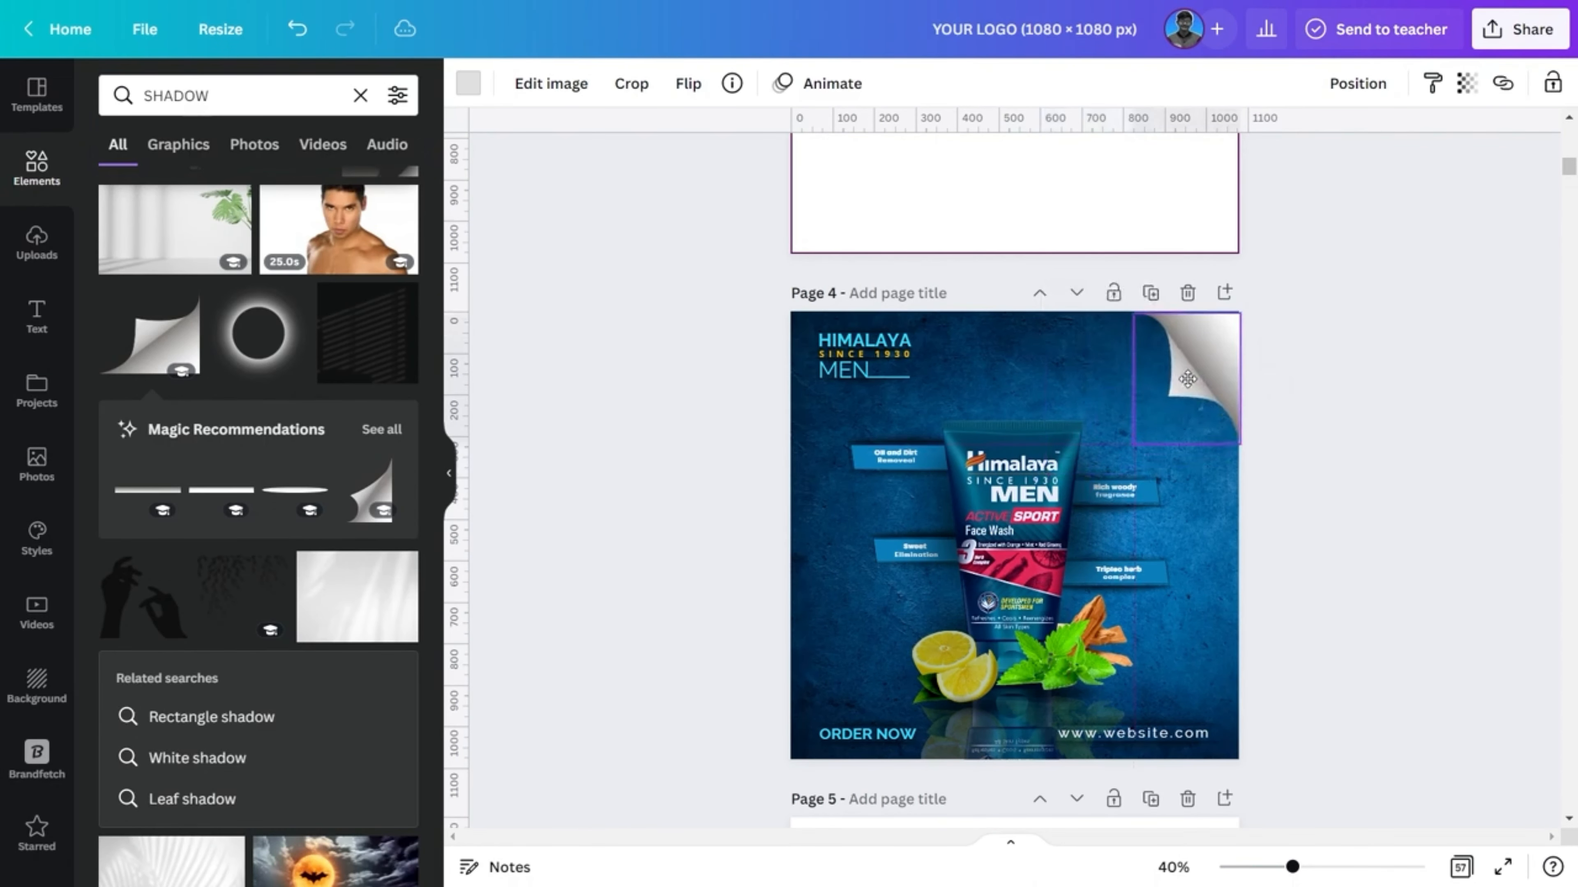
left_click(1203, 390)
scroll(1206, 476, "up", 4)
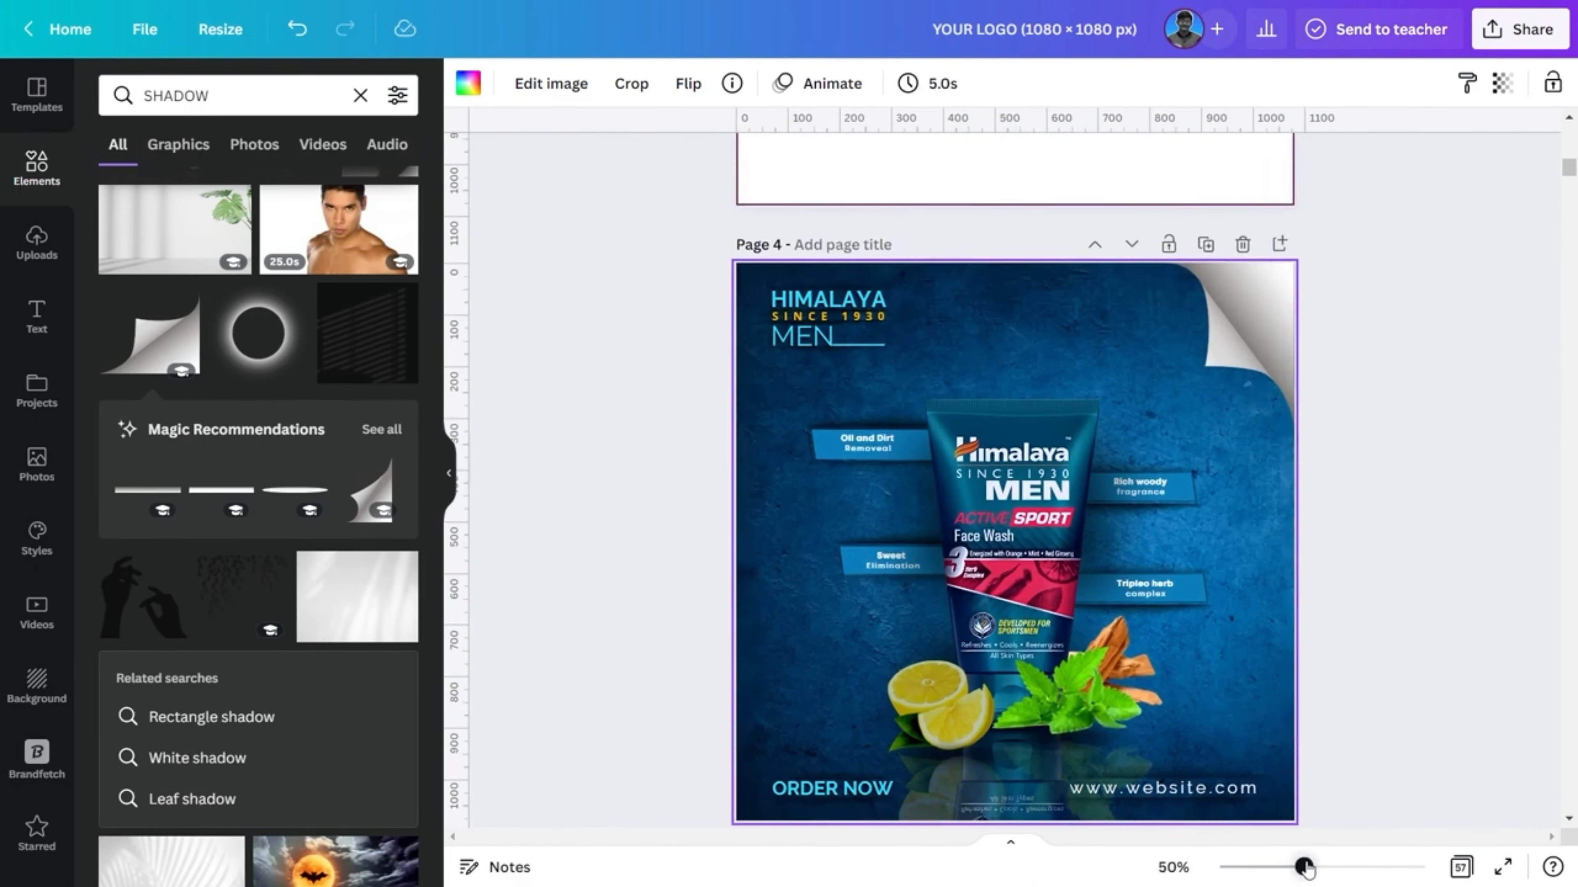